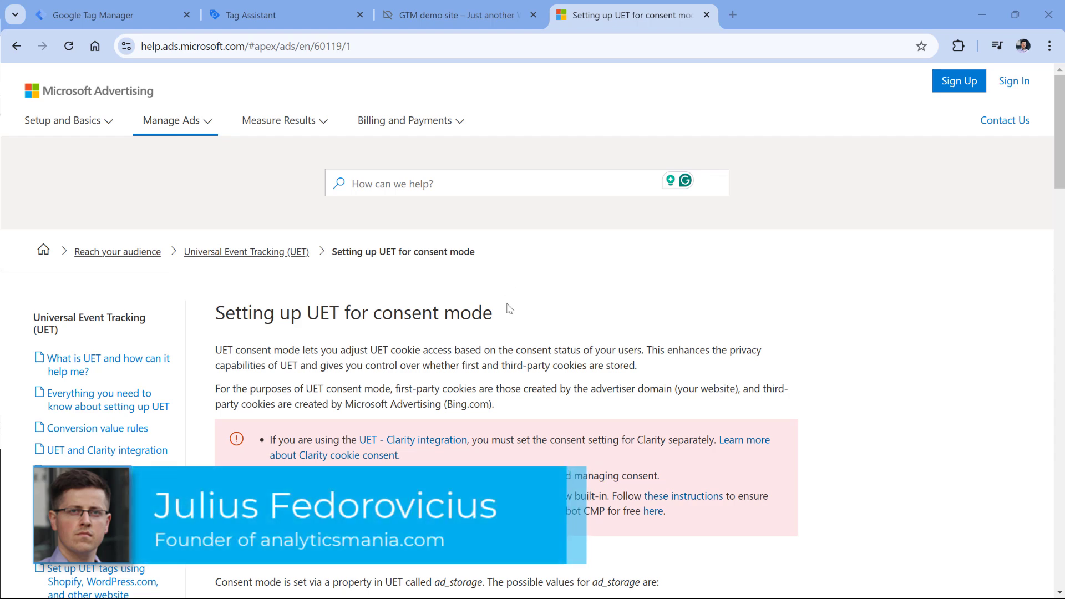
Examine the default consent snippet in the UET consent mode documentation, including where it belongs and its ad_storage value.
{"action": "scroll", "coordinate": [511, 292], "scroll_direction": "down", "scroll_amount": 10}
{"action": "scroll", "coordinate": [512, 292], "scroll_direction": "down", "scroll_amount": 1}
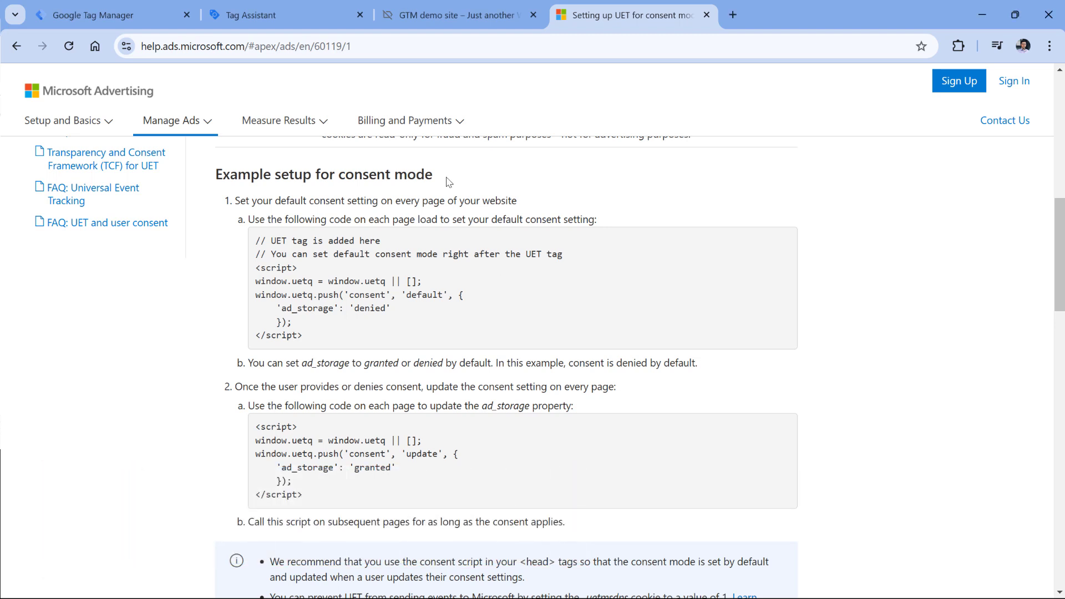
{"action": "double_click", "coordinate": [426, 295]}
{"action": "left_click", "coordinate": [323, 321]}
{"action": "left_click_drag", "start_coordinate": [277, 309], "coordinate": [408, 313]}
{"action": "left_click", "coordinate": [368, 311]}
{"action": "left_click_drag", "start_coordinate": [388, 244], "coordinate": [257, 244]}
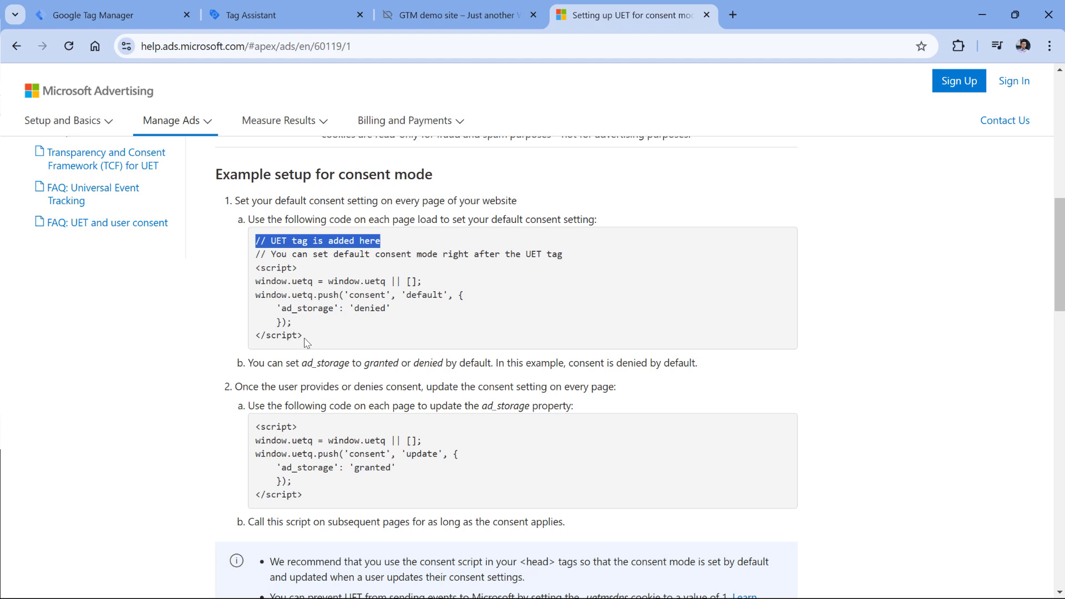
{"action": "left_click", "coordinate": [442, 336]}
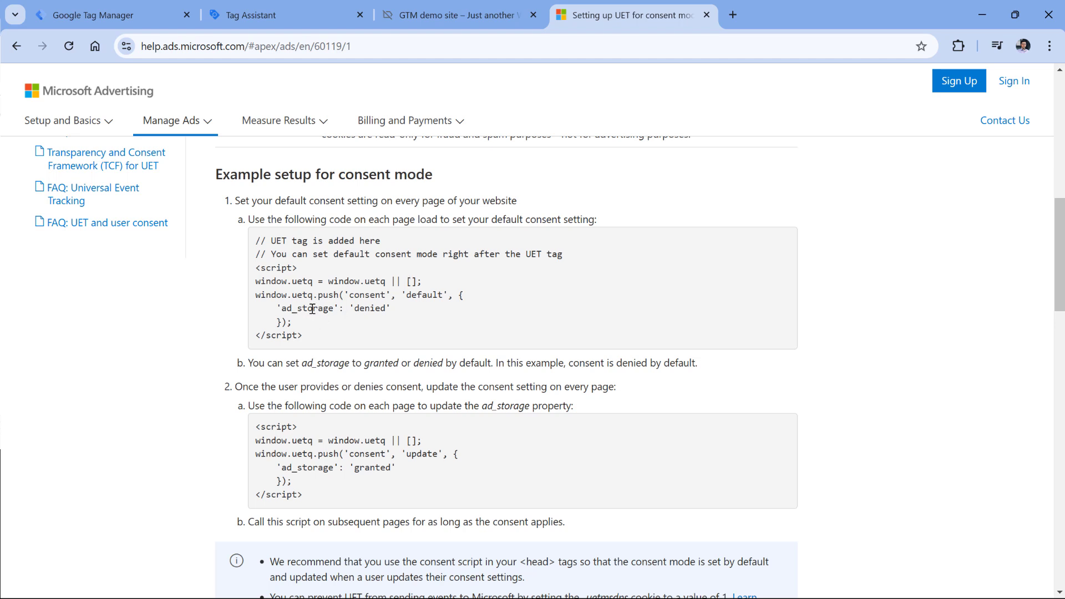
{"action": "double_click", "coordinate": [367, 308]}
{"action": "left_click", "coordinate": [444, 314]}
Examine the documentation's consent update snippet, focusing on the update command and its ad_storage value.
{"action": "scroll", "coordinate": [433, 308], "scroll_direction": "down", "scroll_amount": 3}
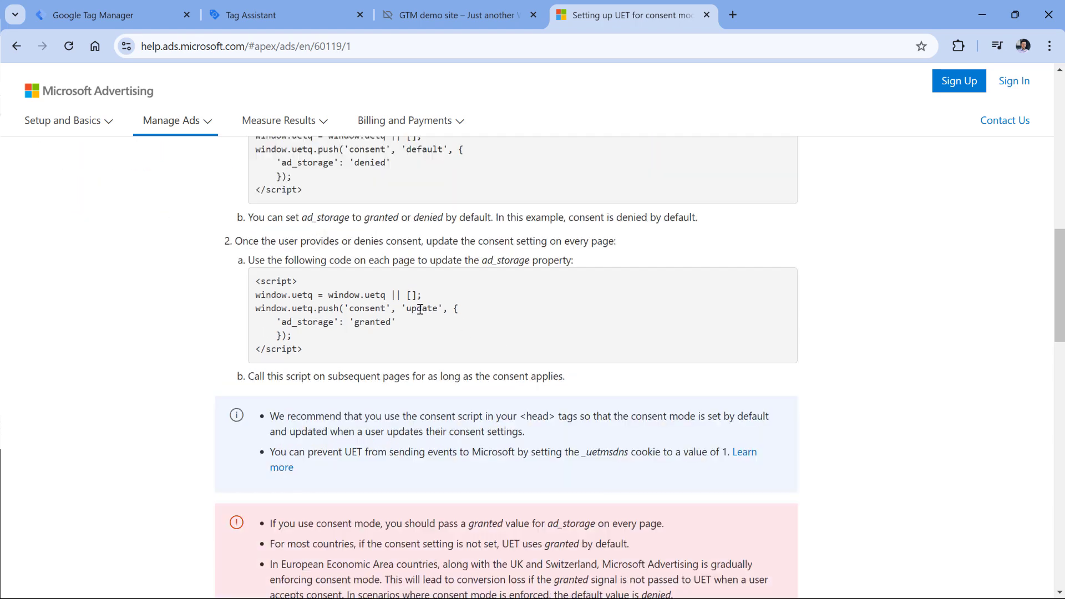
{"action": "double_click", "coordinate": [416, 310]}
{"action": "left_click_drag", "start_coordinate": [279, 325], "coordinate": [340, 323]}
{"action": "double_click", "coordinate": [373, 325]}
Continue into the connected Tag Assistant preview of gtmplayground.com and review the fired tags and their triggers in Tag Manager.
{"action": "key", "text": "alt+Tab"}
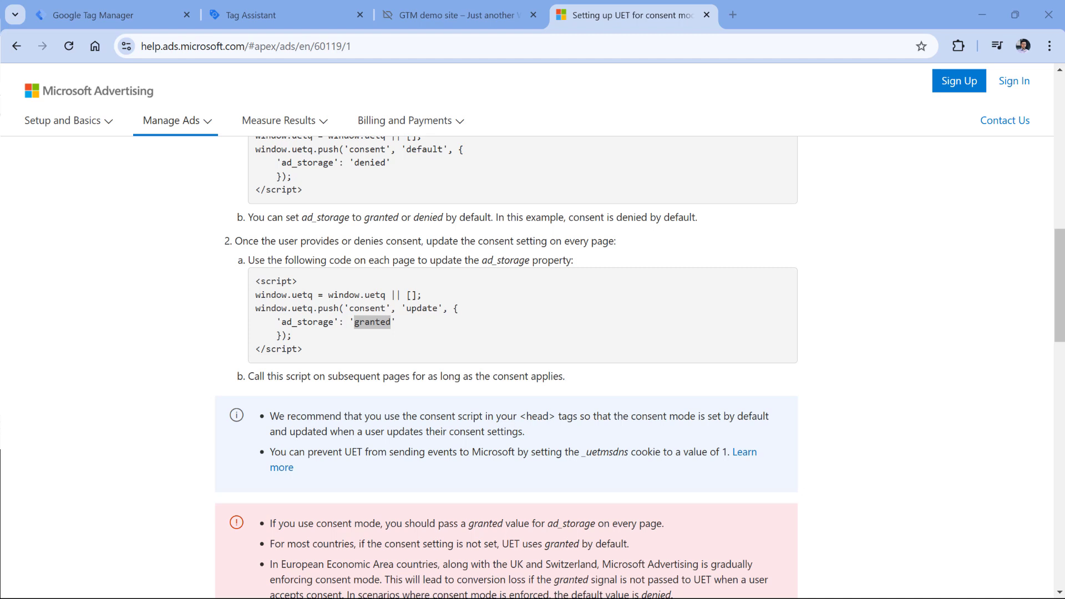
{"action": "key", "text": "ctrl+1"}
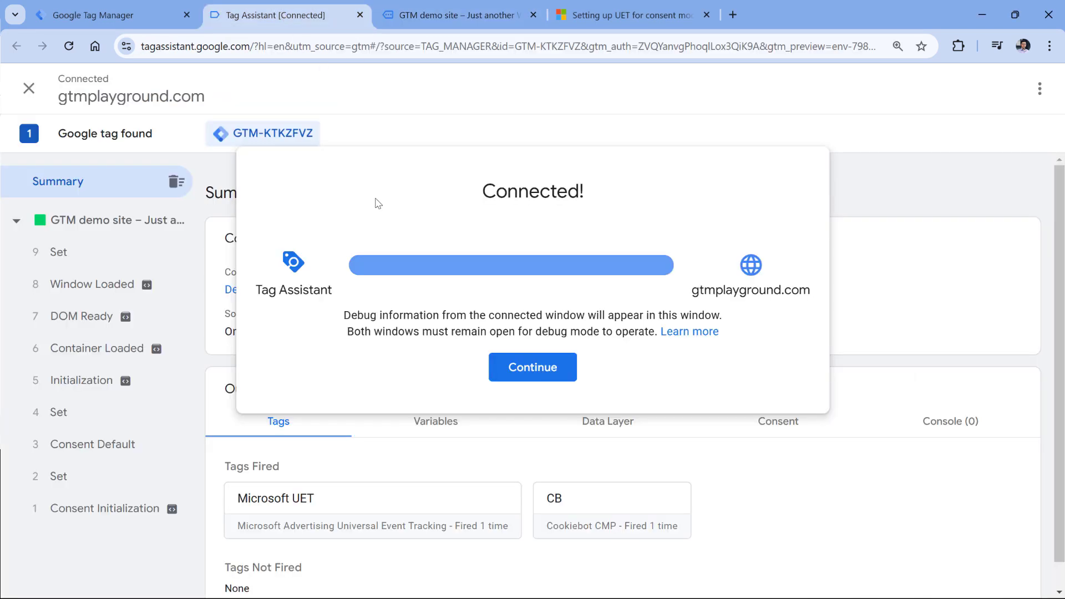
{"action": "left_click", "coordinate": [547, 367]}
{"action": "scroll", "coordinate": [340, 471], "scroll_direction": "down", "scroll_amount": 1}
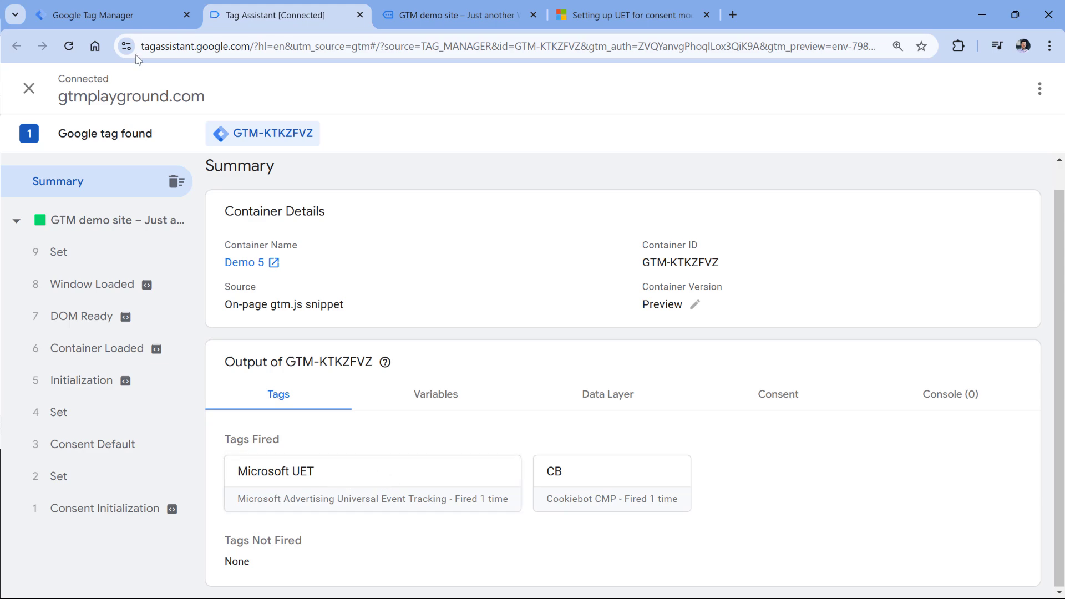
{"action": "key", "text": "ctrl+1"}
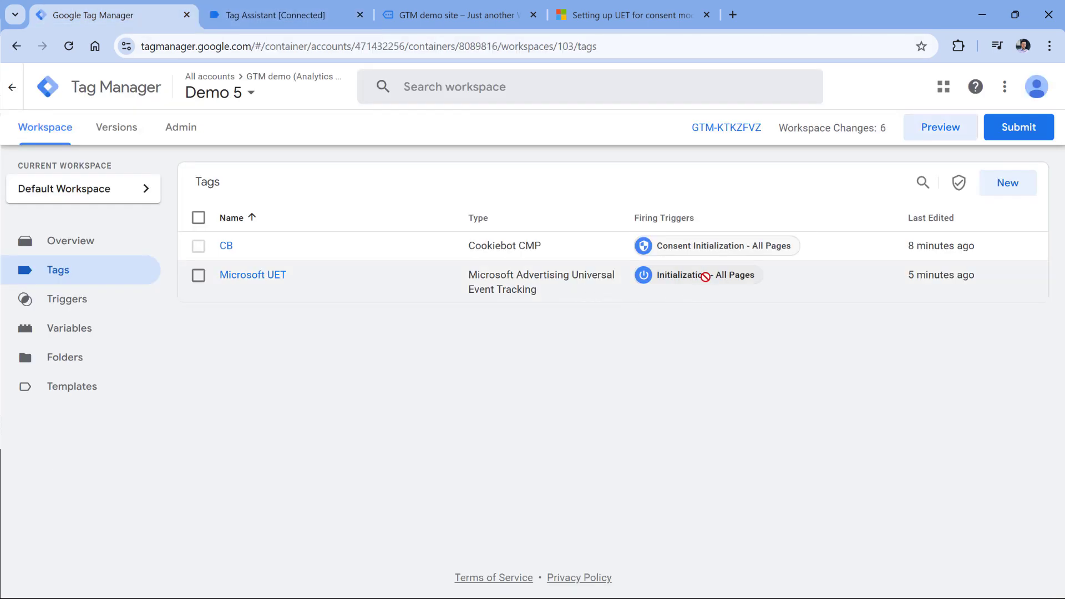
Open the browser's developer tools on the GTM demo site and show its network requests.
{"action": "left_click", "coordinate": [458, 15]}
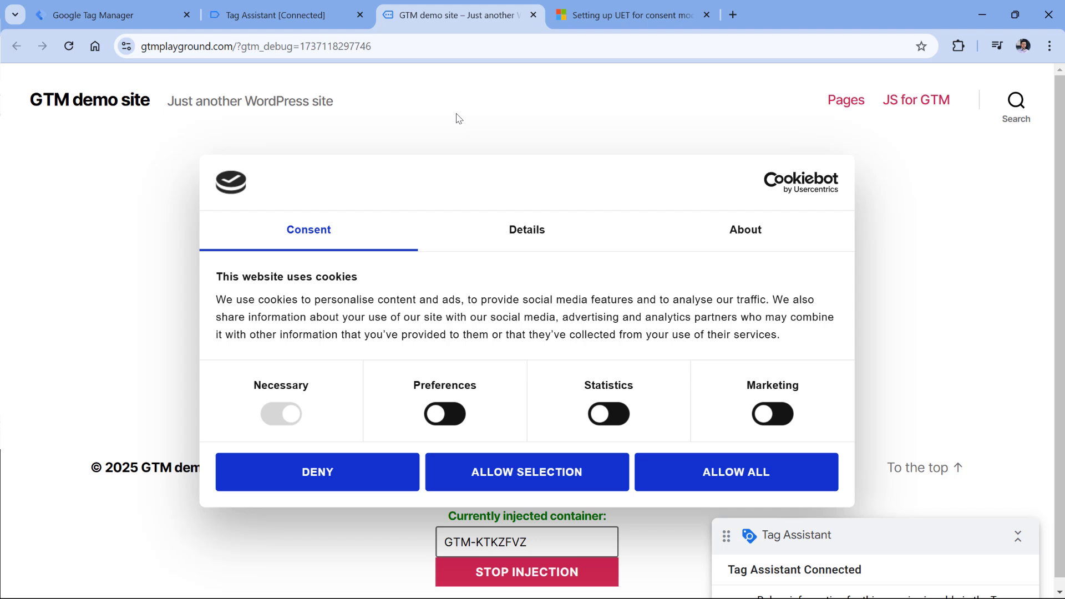
{"action": "left_click", "coordinate": [1055, 54]}
{"action": "mouse_move", "coordinate": [854, 475]}
{"action": "left_click", "coordinate": [683, 580]}
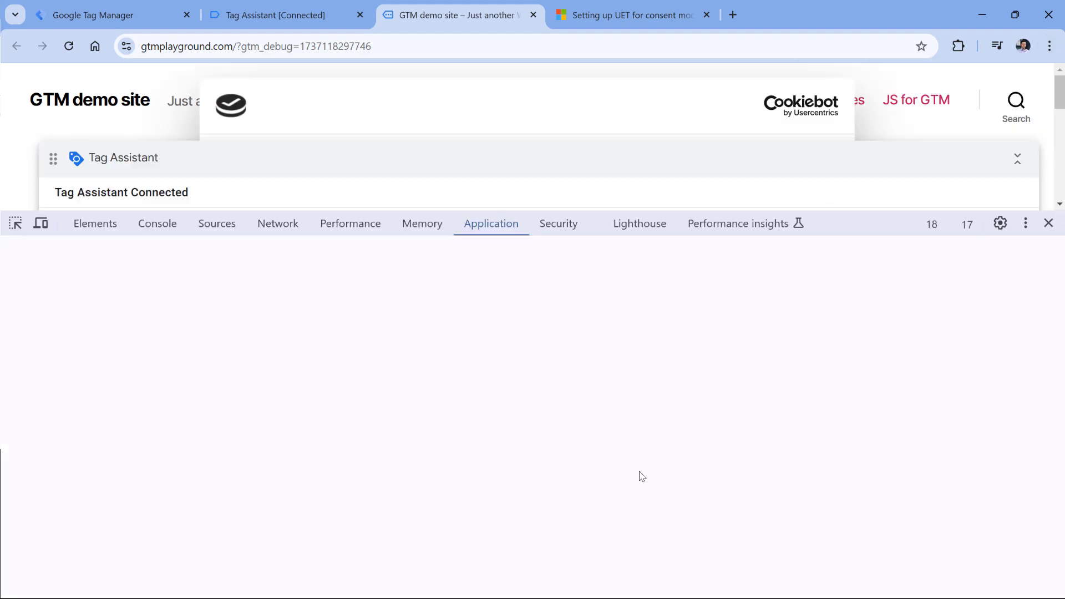
{"action": "left_click", "coordinate": [278, 223]}
Filter the demo site's network requests by "bing" and reload the page to record them.
{"action": "left_click", "coordinate": [50, 273]}
{"action": "key", "text": "BackSpace"}
{"action": "key", "text": "BackSpace"}
{"action": "key", "text": "BackSpace"}
{"action": "key", "text": "BackSpace"}
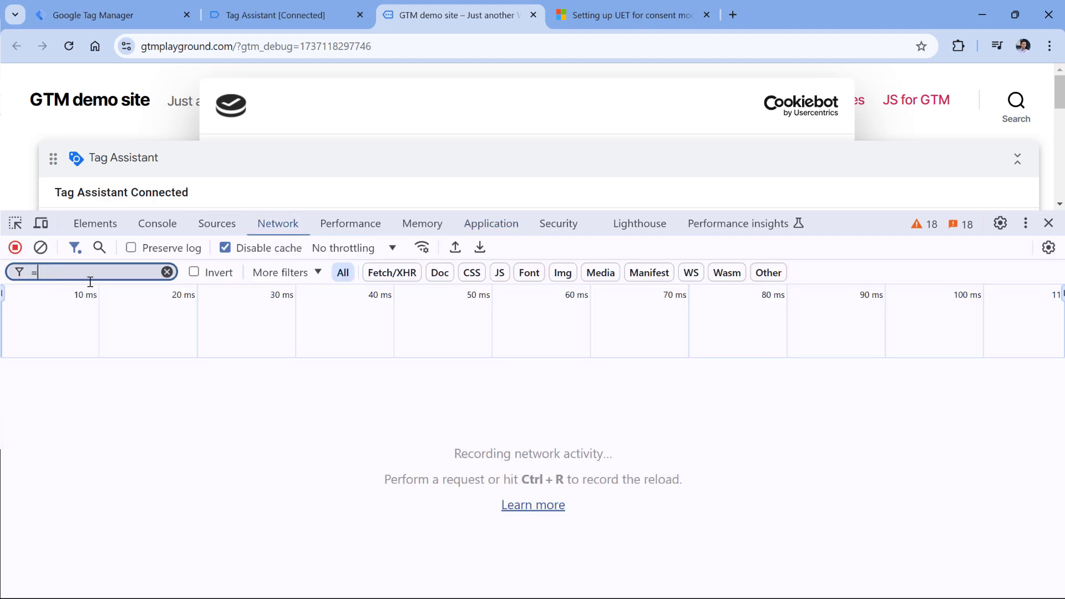
{"action": "type", "text": "bing"}
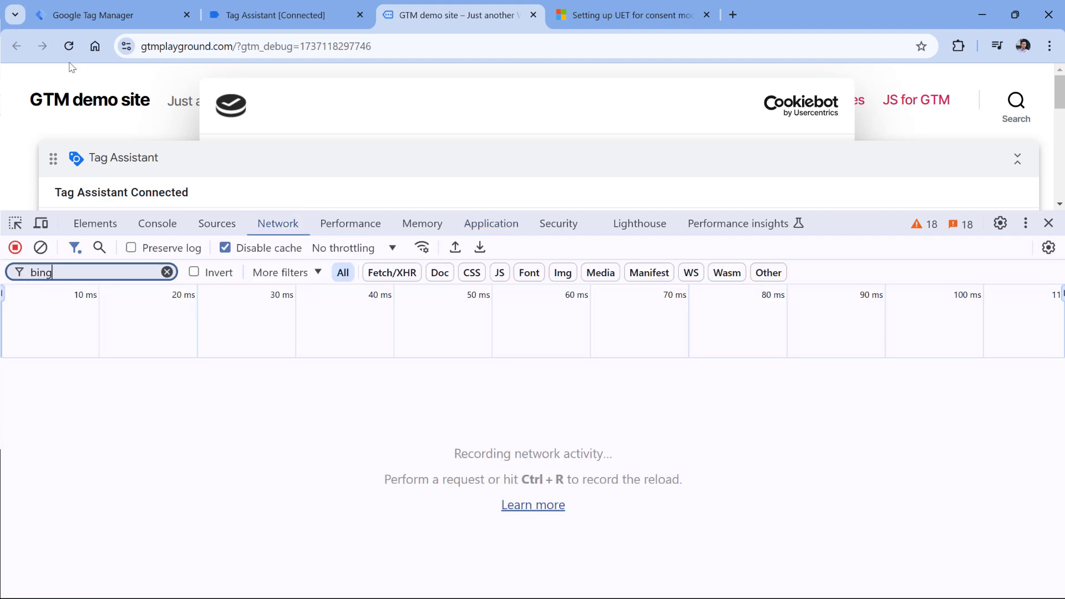
{"action": "key", "text": "ctrl+r"}
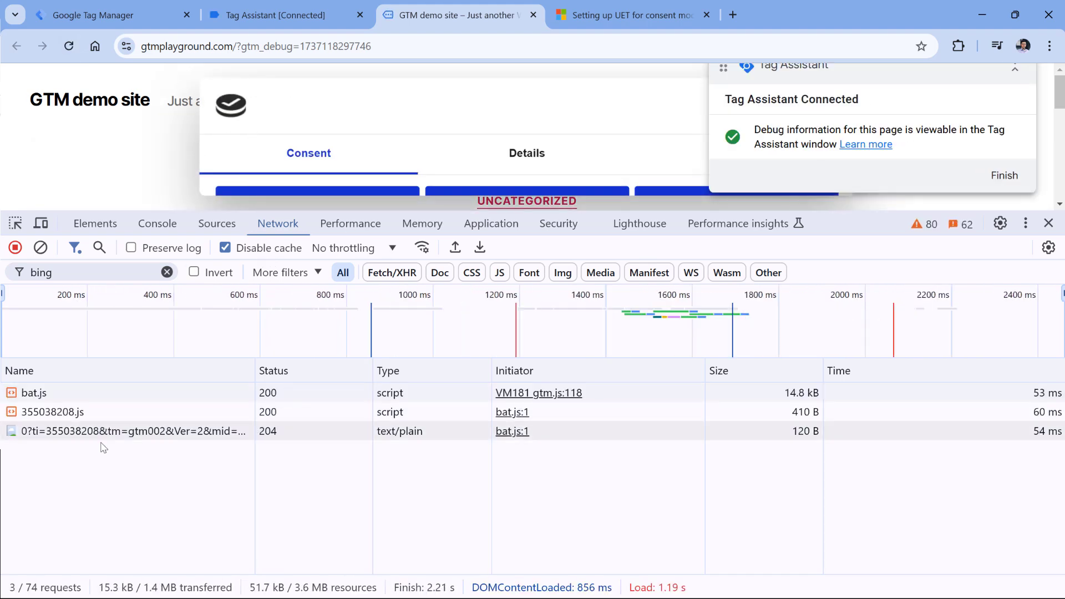
Inspect the payload parameters of the UET page load request for any consent information.
{"action": "left_click", "coordinate": [82, 434]}
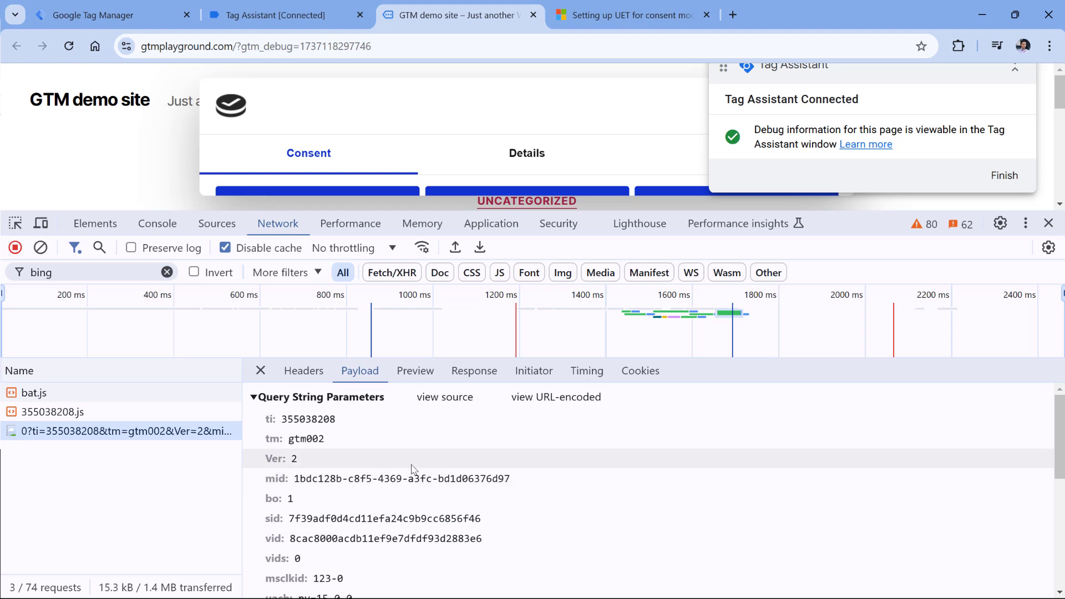
{"action": "scroll", "coordinate": [412, 469], "scroll_direction": "down", "scroll_amount": 5}
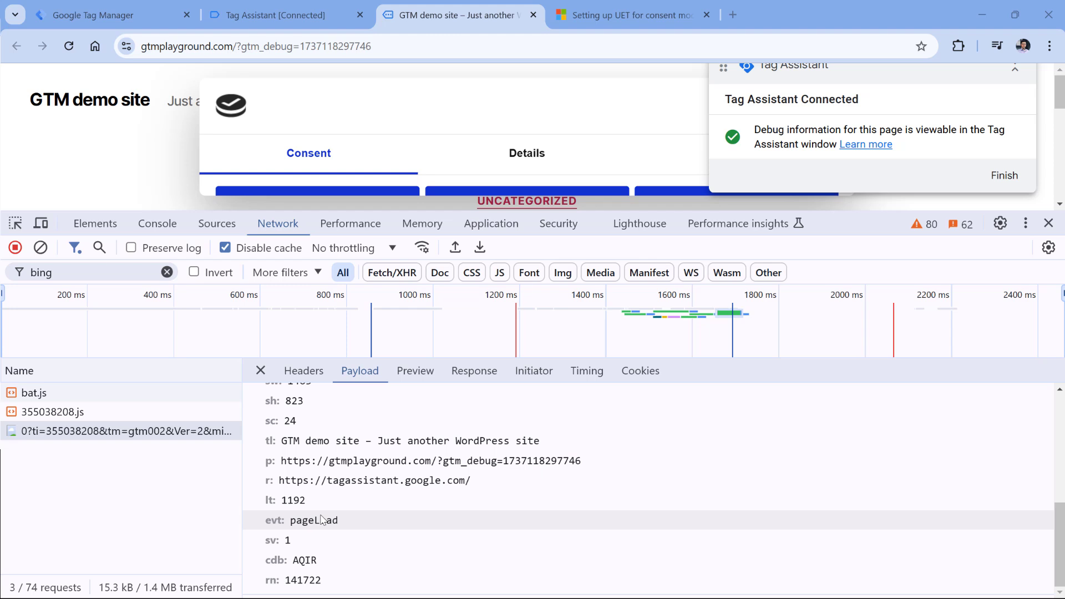
{"action": "scroll", "coordinate": [319, 518], "scroll_direction": "up", "scroll_amount": 4}
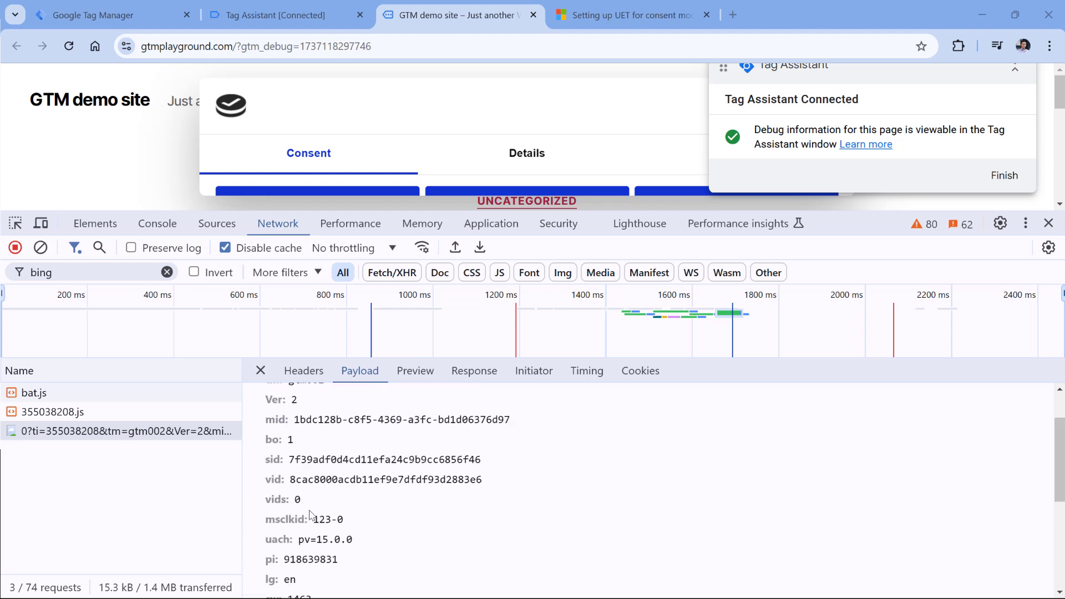
{"action": "scroll", "coordinate": [313, 516], "scroll_direction": "up", "scroll_amount": 1}
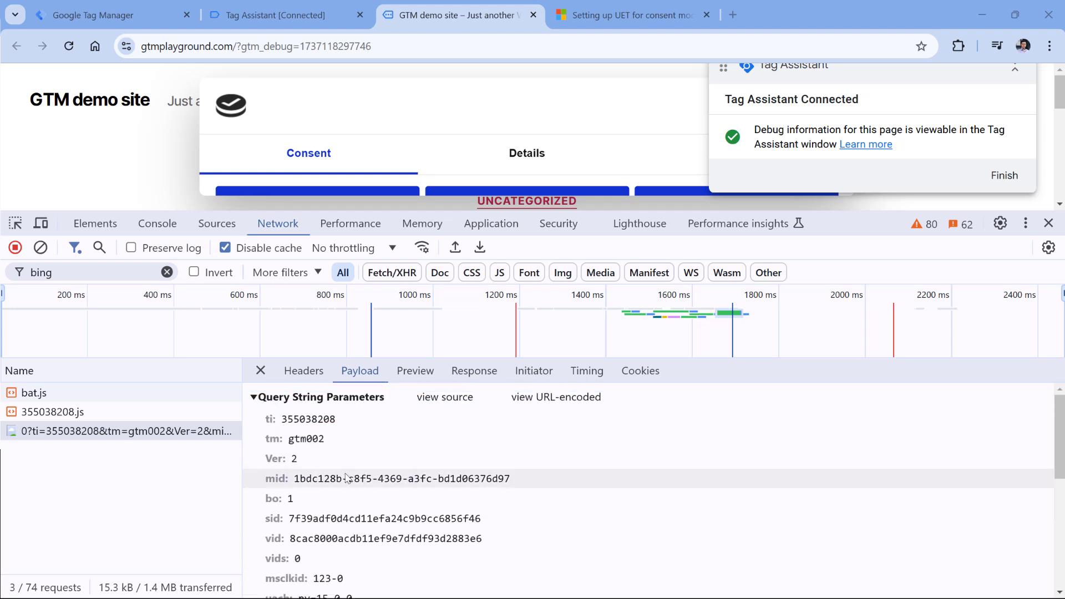
{"action": "scroll", "coordinate": [336, 477], "scroll_direction": "down", "scroll_amount": 5}
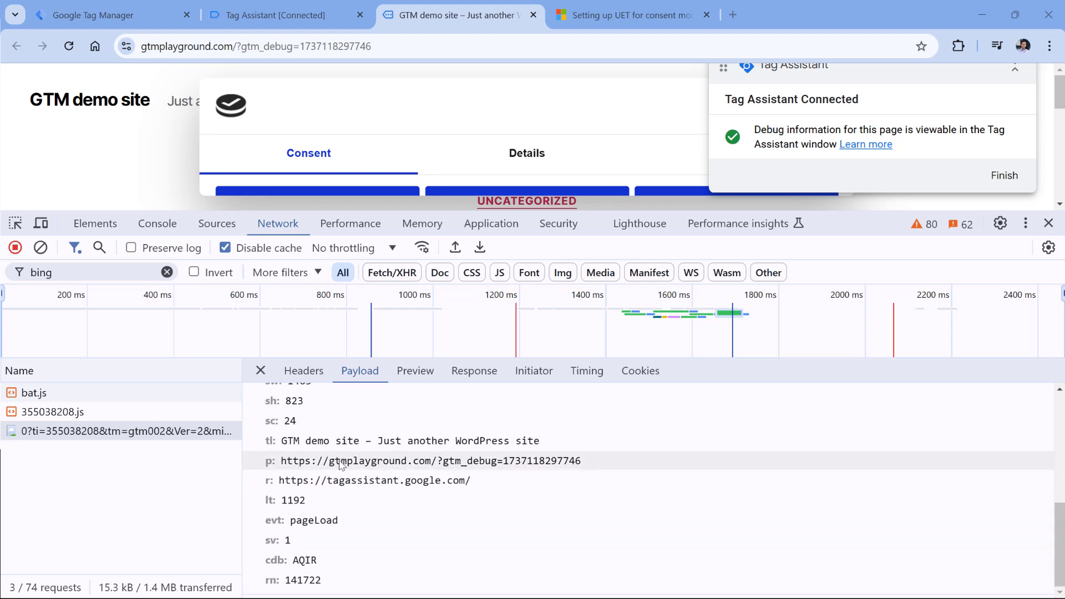
Make room for the Cookiebot banner, collapse the Tag Assistant badge and allow all cookies.
{"action": "left_click_drag", "start_coordinate": [846, 211], "coordinate": [846, 277]}
{"action": "left_click", "coordinate": [1014, 144]}
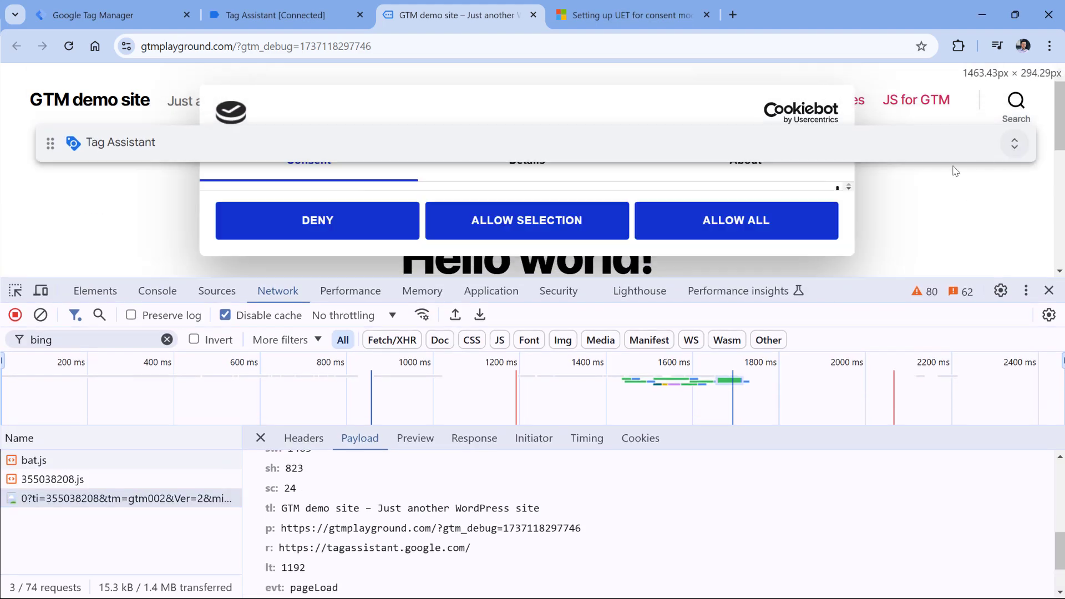
{"action": "left_click", "coordinate": [737, 224]}
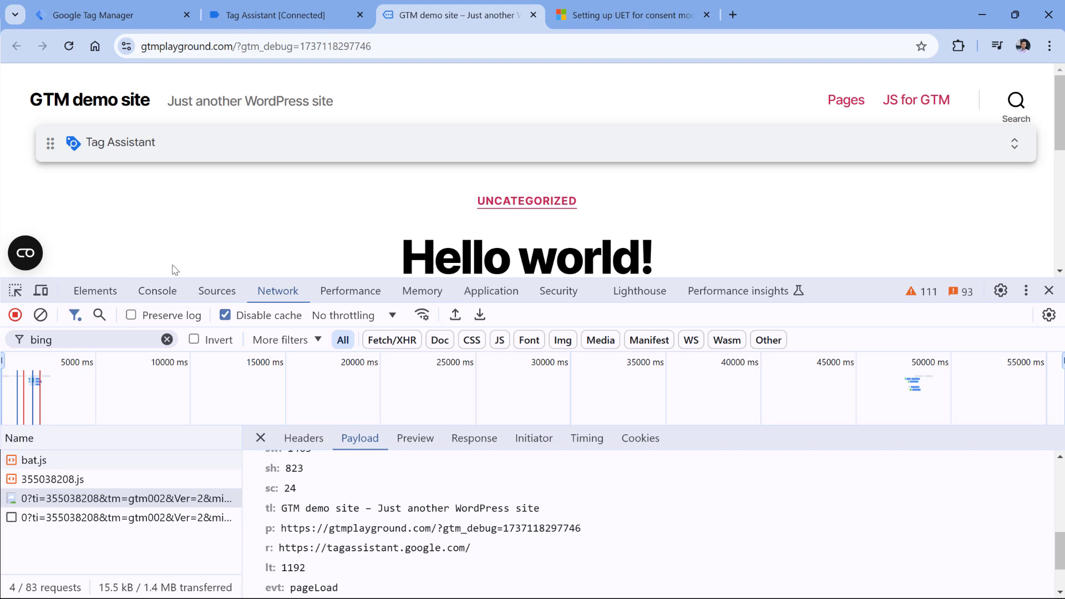
Compare the payload of the new UET request sent after consent with that of the page load request.
{"action": "left_click", "coordinate": [110, 518]}
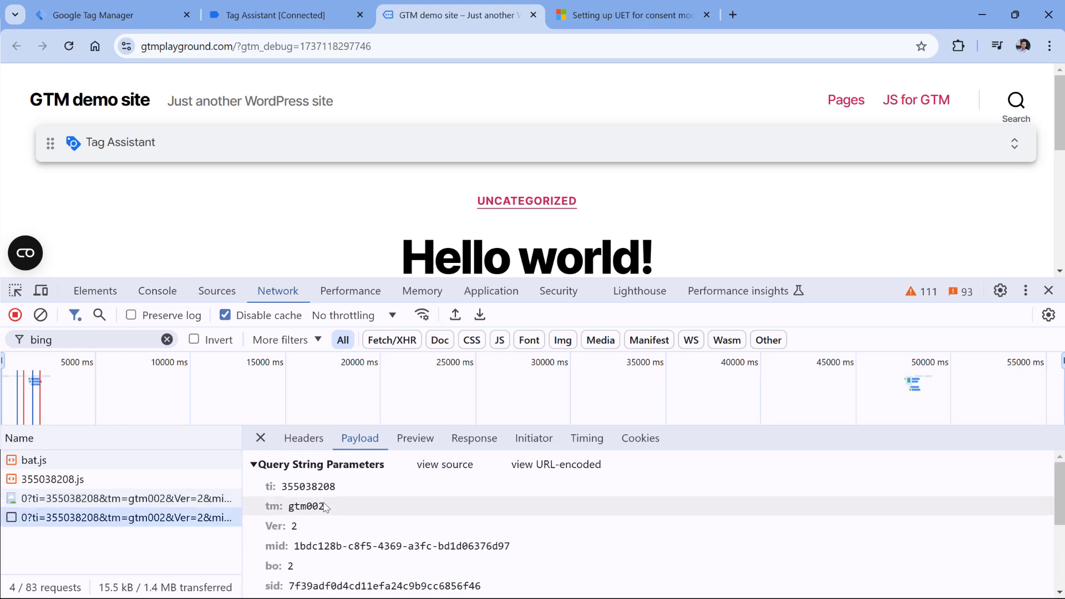
{"action": "scroll", "coordinate": [298, 526], "scroll_direction": "down", "scroll_amount": 5}
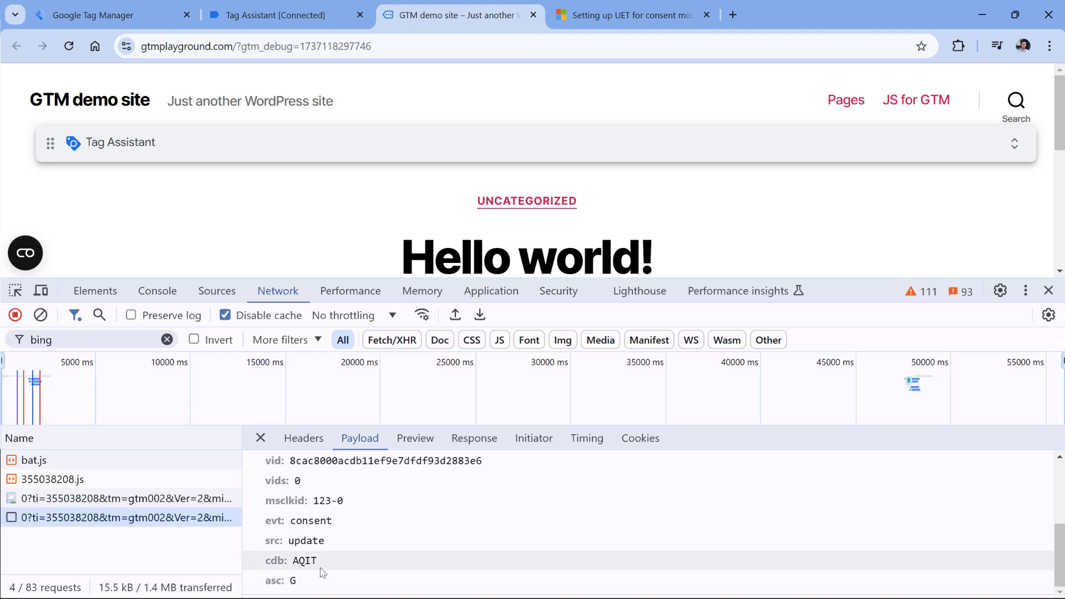
{"action": "left_click", "coordinate": [169, 520]}
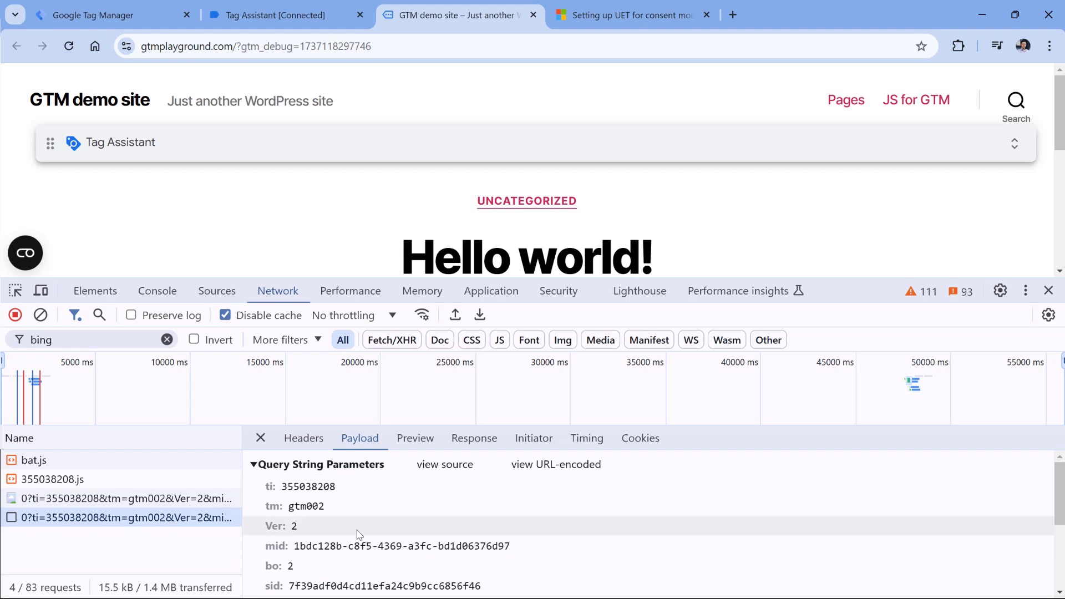
{"action": "scroll", "coordinate": [357, 534], "scroll_direction": "down", "scroll_amount": 5}
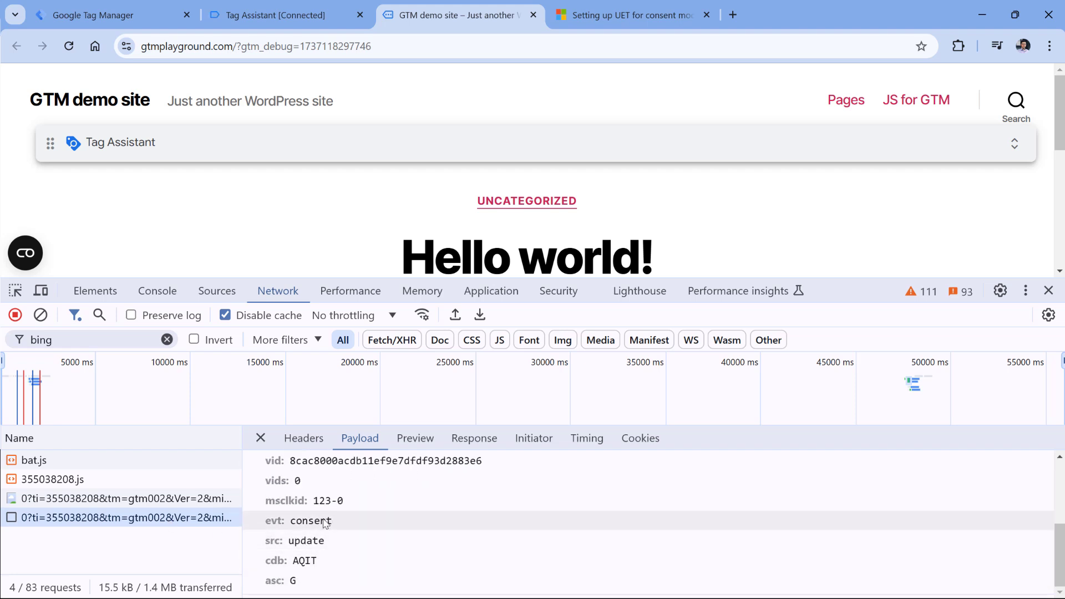
{"action": "left_click", "coordinate": [106, 500]}
{"action": "scroll", "coordinate": [366, 522], "scroll_direction": "down", "scroll_amount": 5}
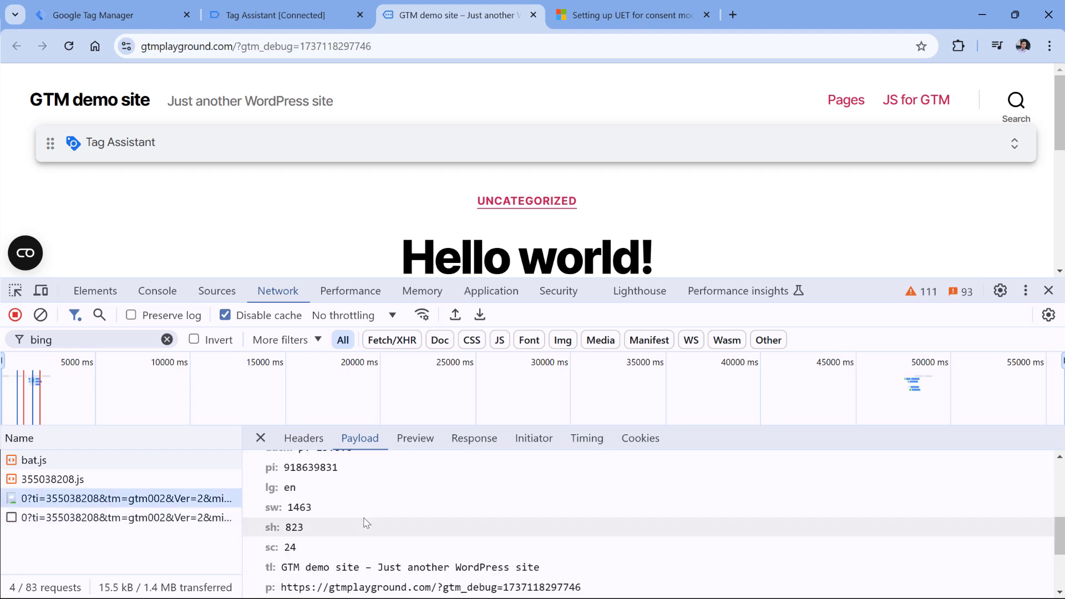
{"action": "scroll", "coordinate": [367, 522], "scroll_direction": "down", "scroll_amount": 3}
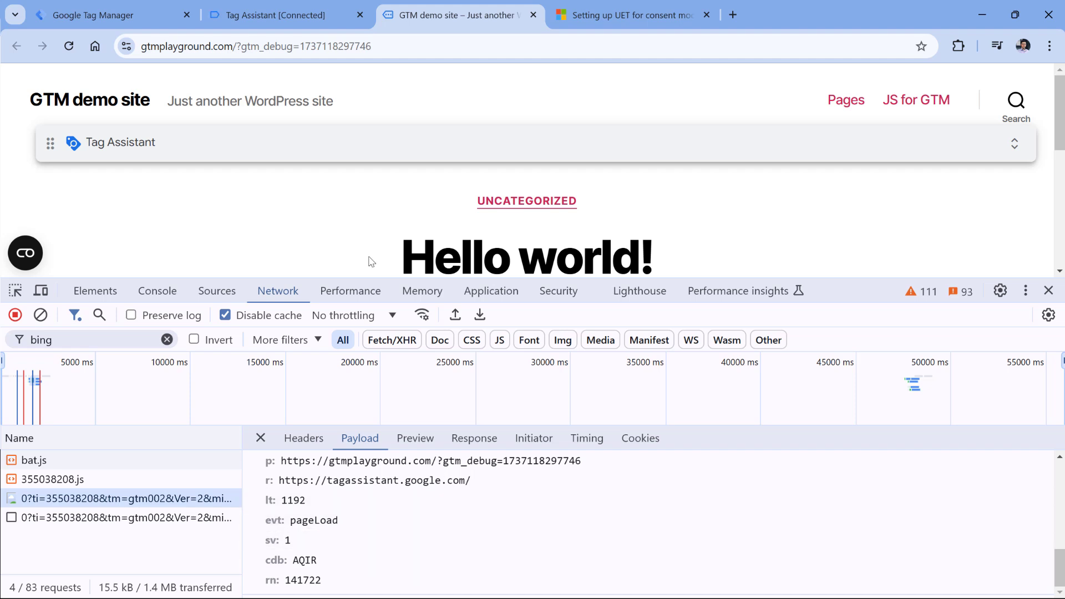
Switch to Google Tag Manager and add the Microsoft UET Consent Mode tag template by mbaersch from the Community Template Gallery.
{"action": "key", "text": "ctrl+1"}
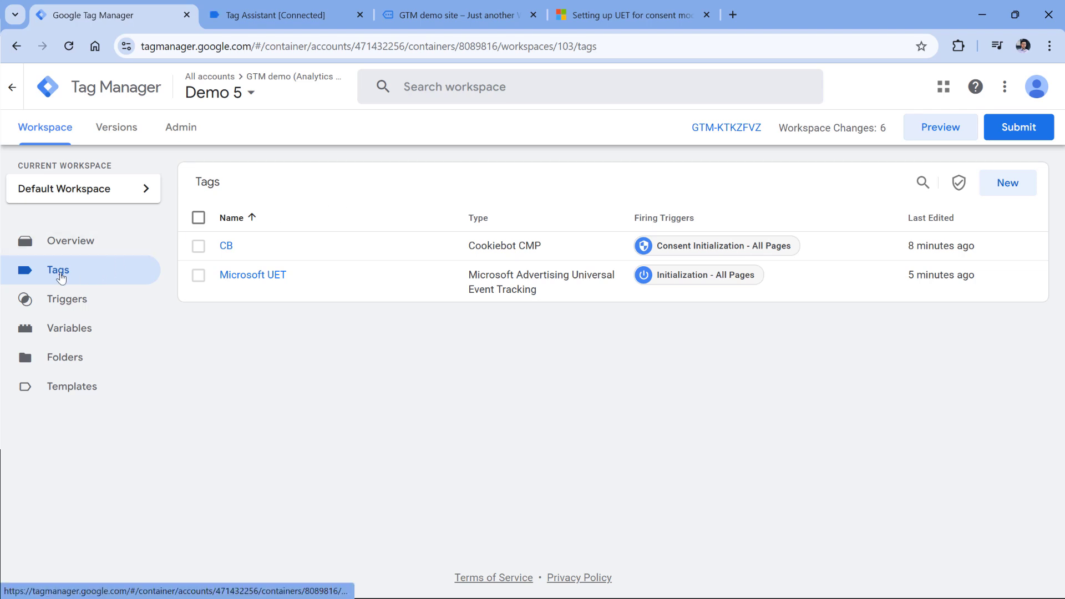
{"action": "left_click", "coordinate": [70, 393]}
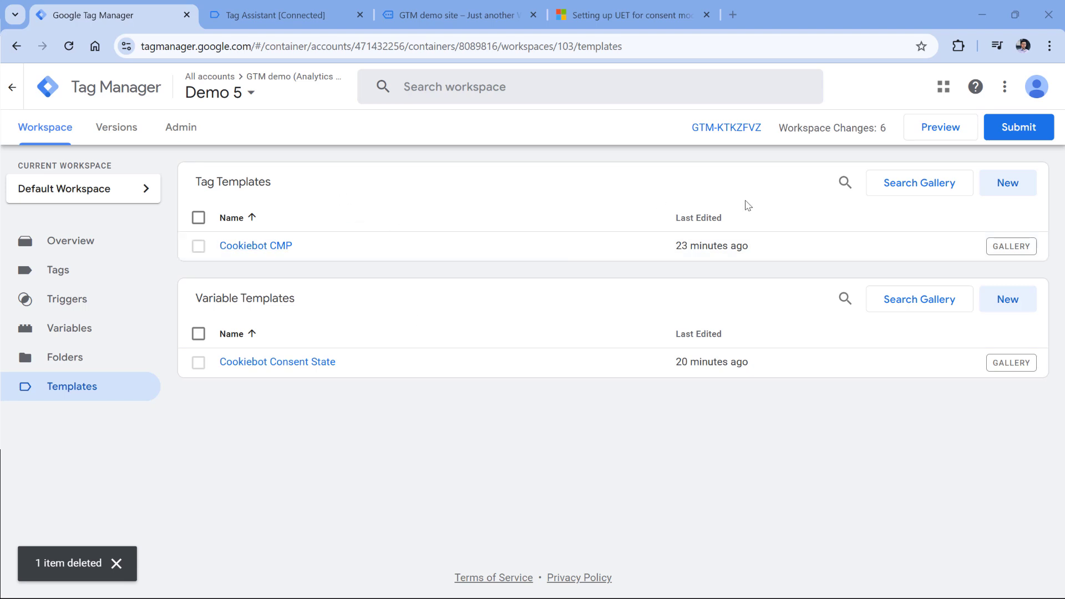
{"action": "left_click", "coordinate": [921, 183]}
{"action": "left_click", "coordinate": [1032, 87]}
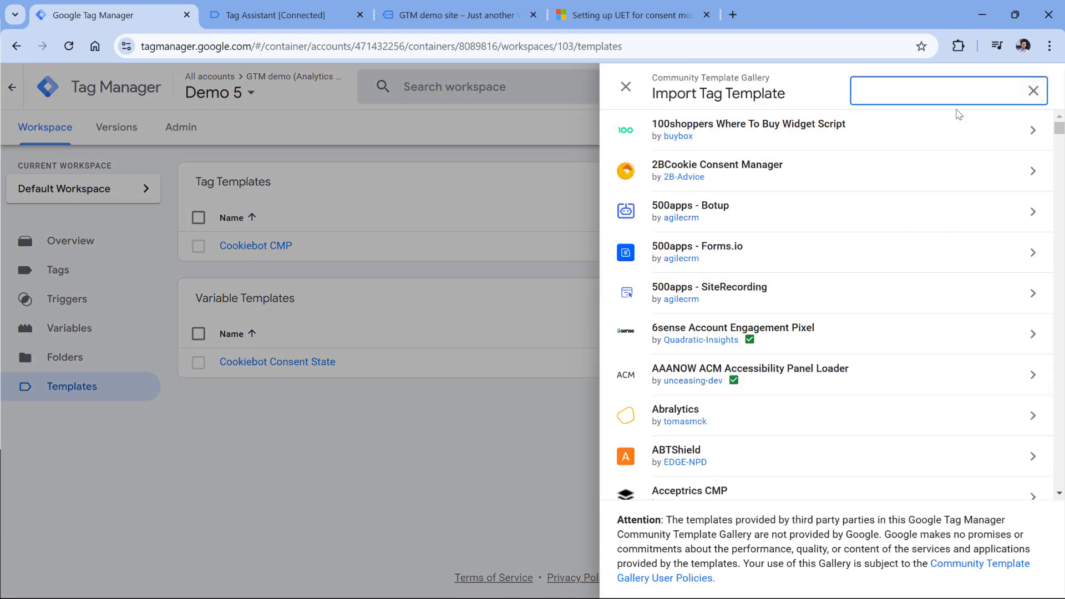
{"action": "type", "text": "microsoft"}
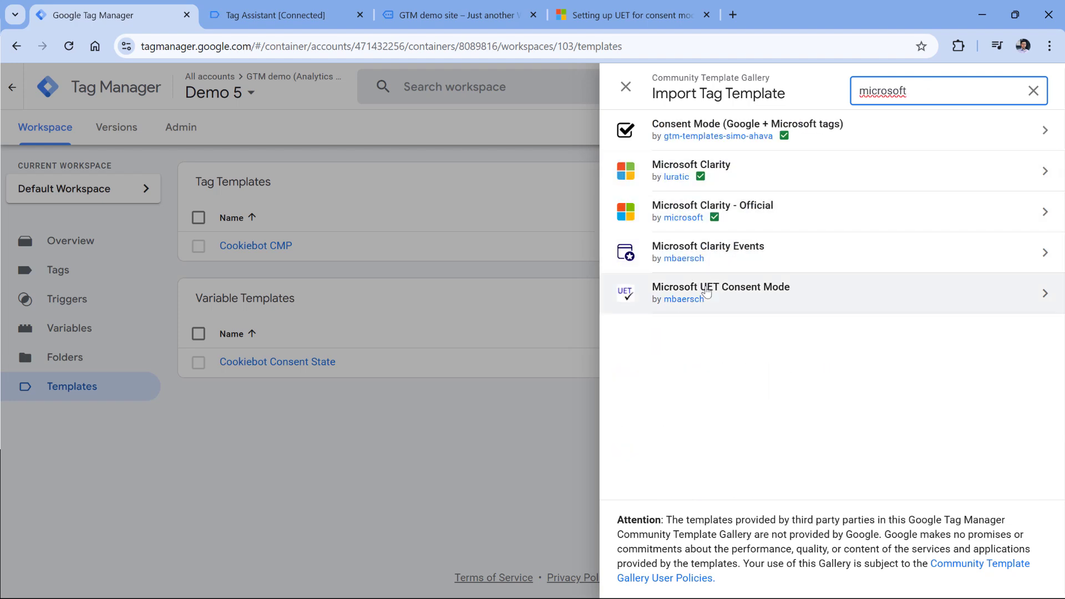
{"action": "left_click", "coordinate": [762, 301]}
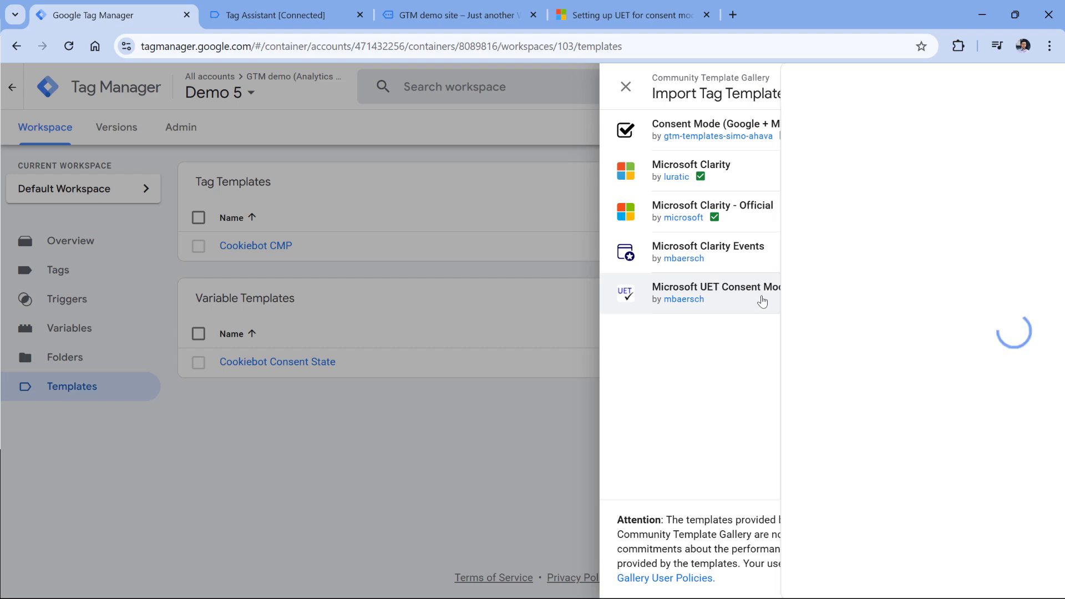
{"action": "left_click", "coordinate": [956, 86]}
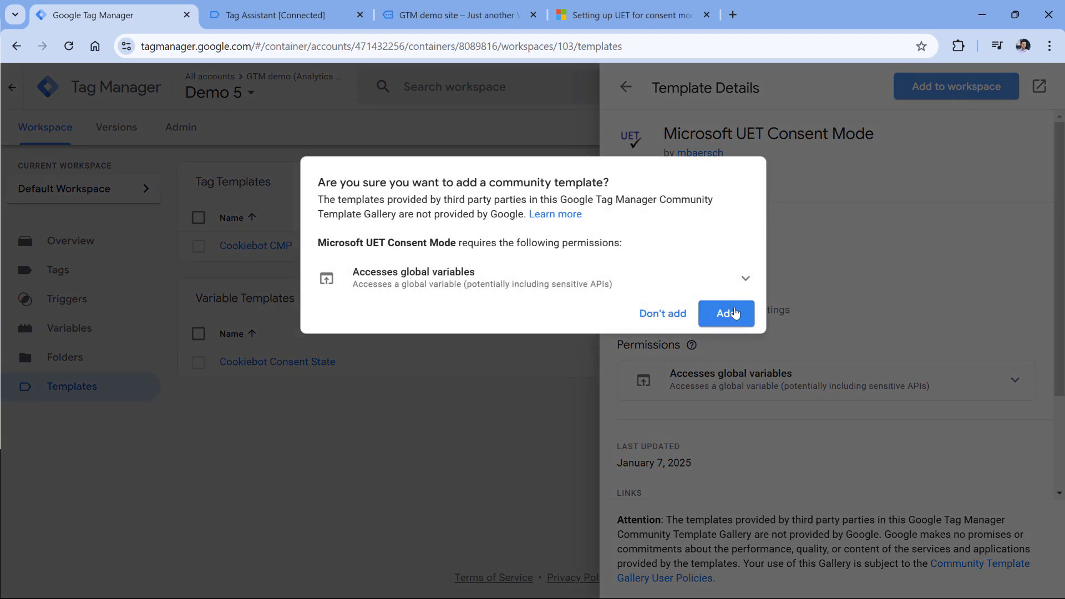
{"action": "left_click", "coordinate": [734, 313]}
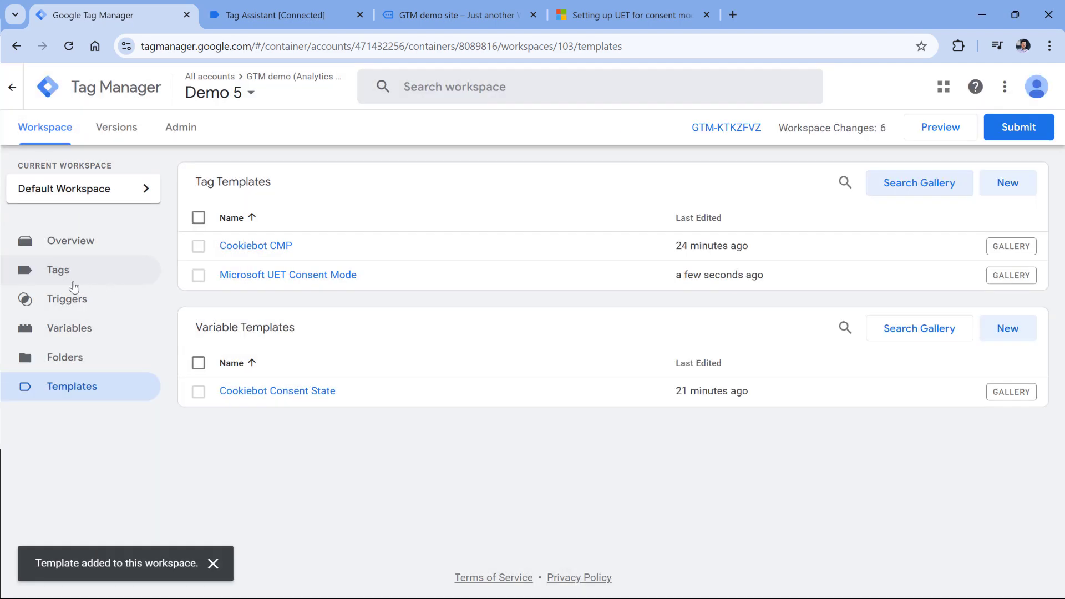
Create a new tag of type Microsoft UET Consent Mode with the default consent command and ad_storage status set to denied.
{"action": "left_click", "coordinate": [59, 277]}
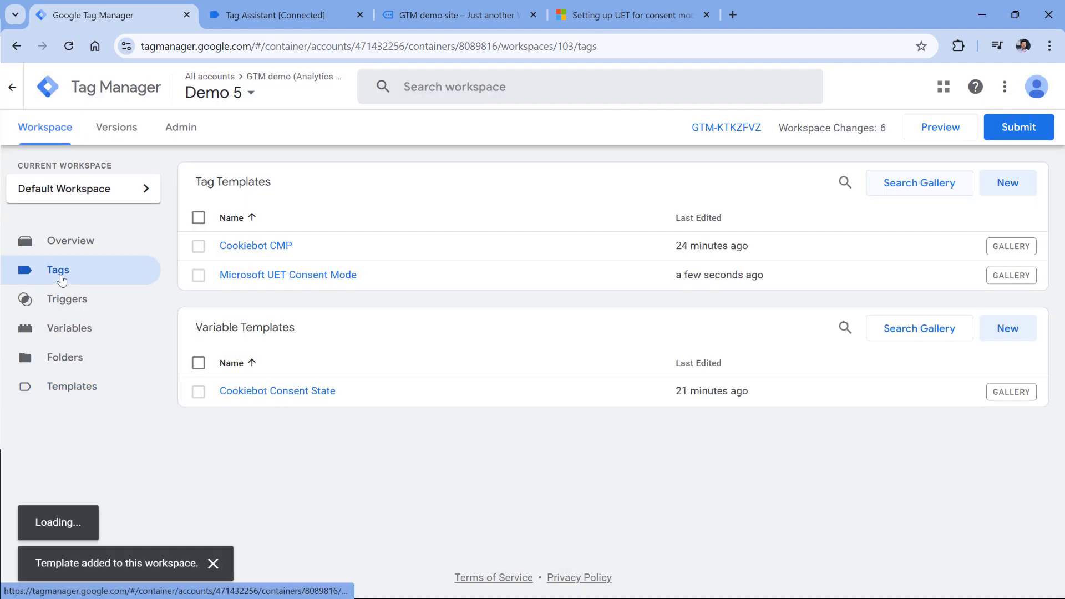
{"action": "left_click", "coordinate": [1004, 188]}
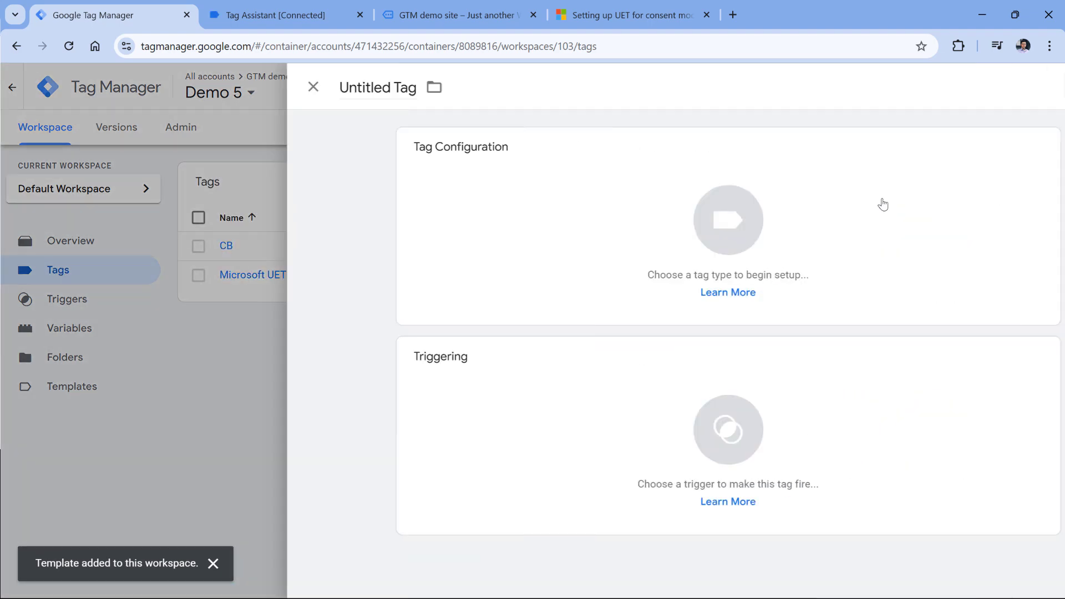
{"action": "left_click", "coordinate": [404, 226]}
{"action": "scroll", "coordinate": [730, 217], "scroll_direction": "down", "scroll_amount": 5}
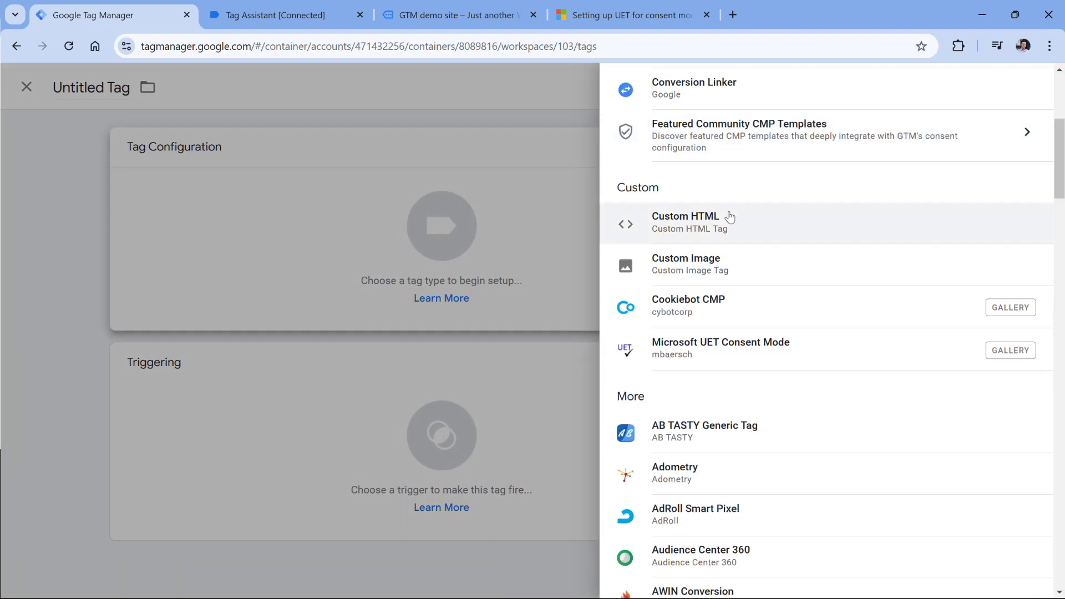
{"action": "left_click", "coordinate": [729, 354]}
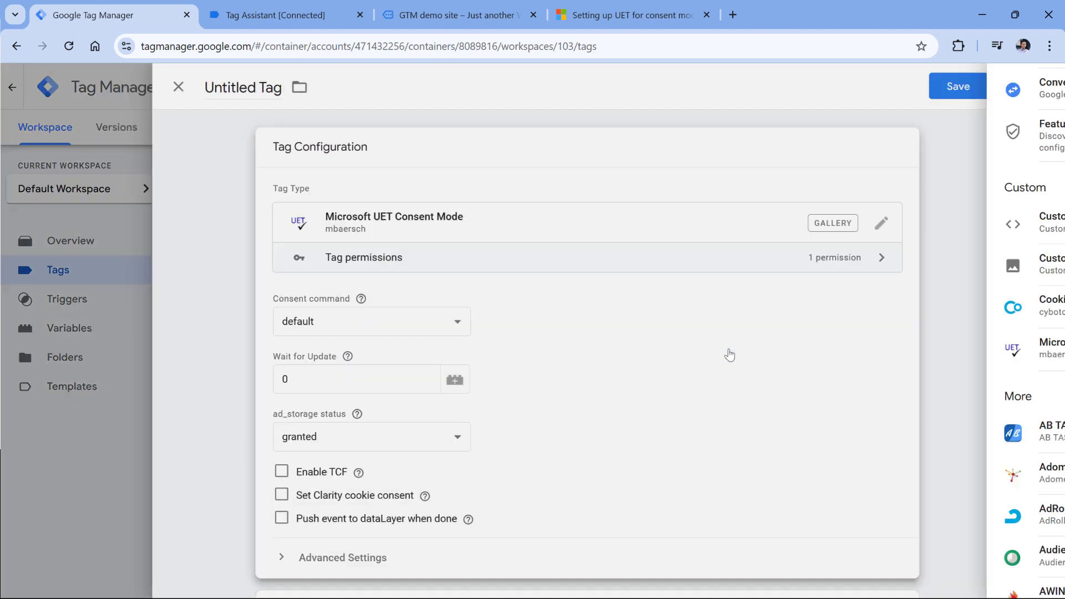
{"action": "left_click", "coordinate": [382, 442]}
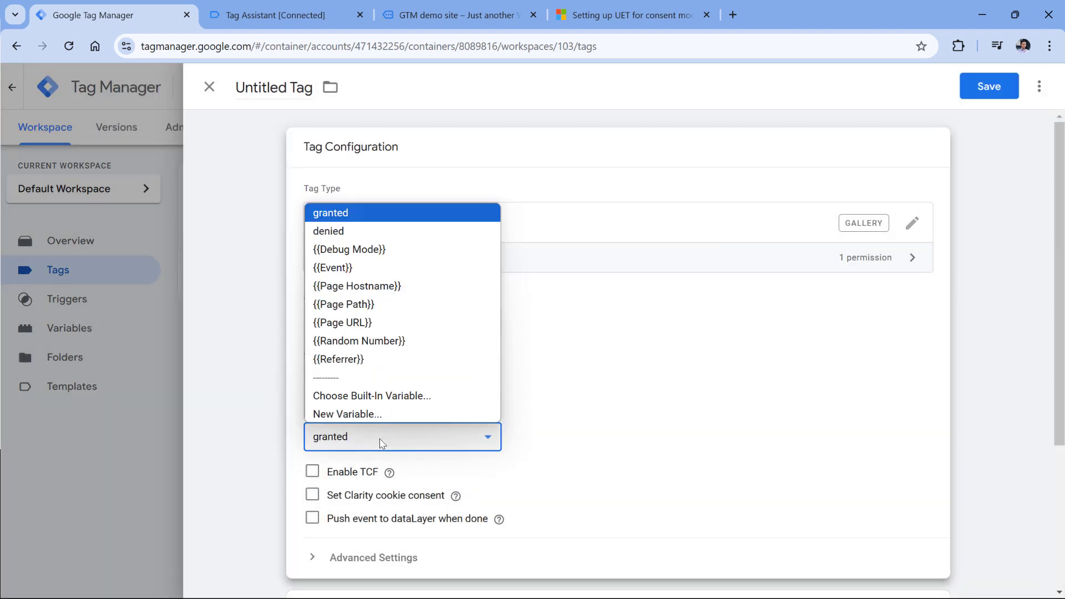
{"action": "left_click", "coordinate": [332, 232]}
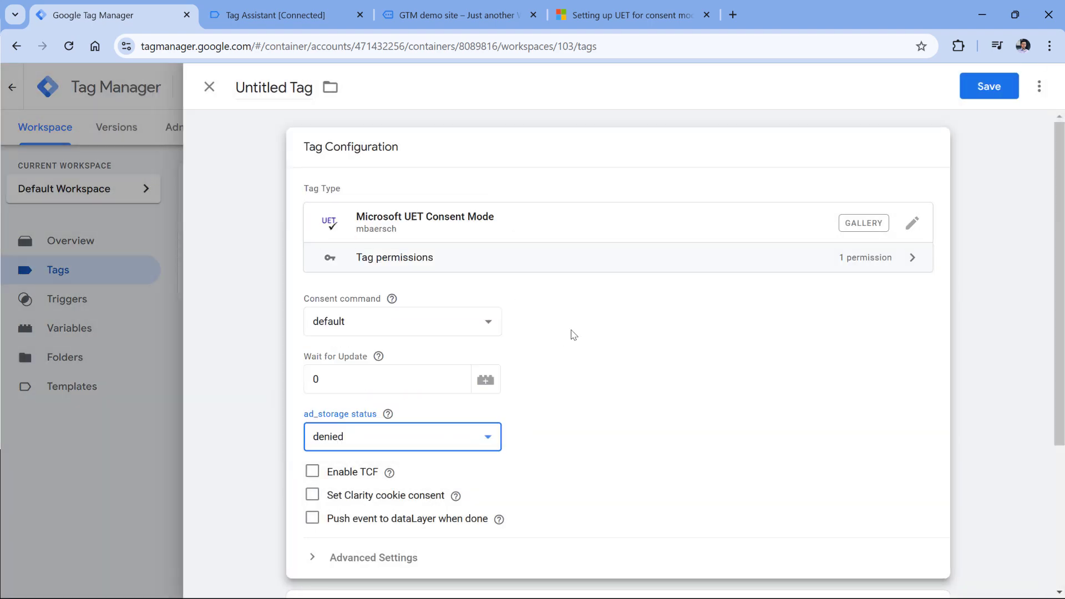
Assign the Consent Initialization - All Pages trigger, name the tag "MS consent mode - default" and save it.
{"action": "scroll", "coordinate": [463, 172], "scroll_direction": "down", "scroll_amount": 4}
{"action": "left_click", "coordinate": [387, 448]}
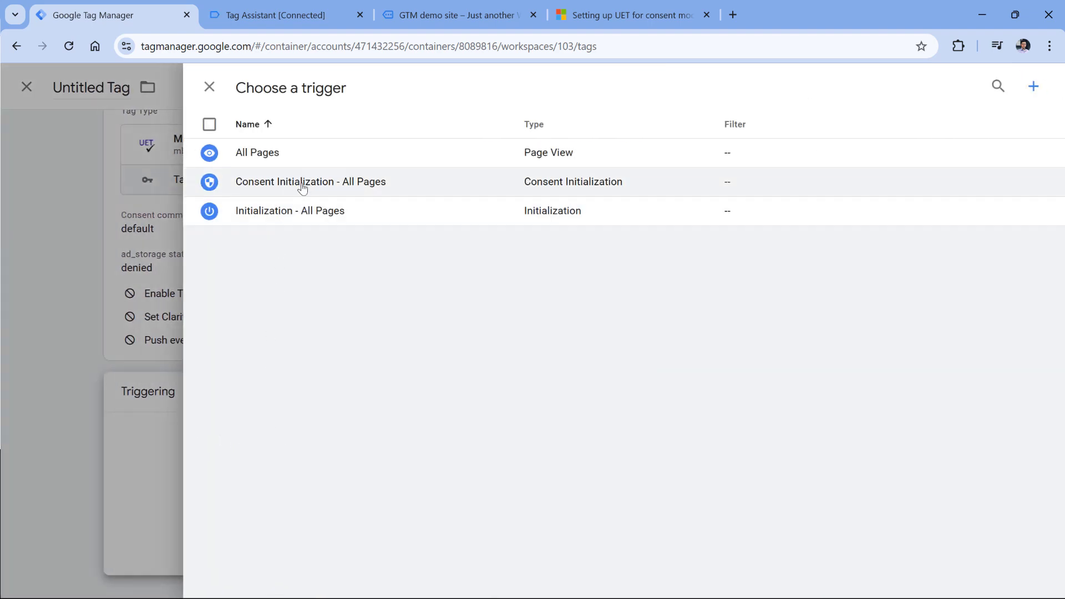
{"action": "left_click", "coordinate": [302, 189]}
{"action": "triple_click", "coordinate": [260, 86]}
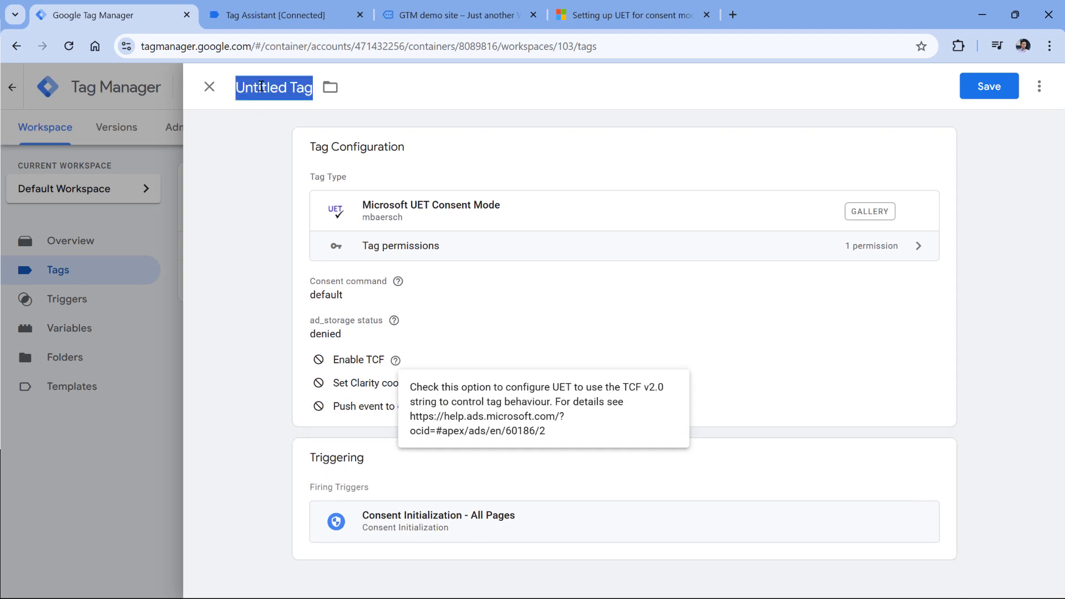
{"action": "type", "text": "MS Con"}
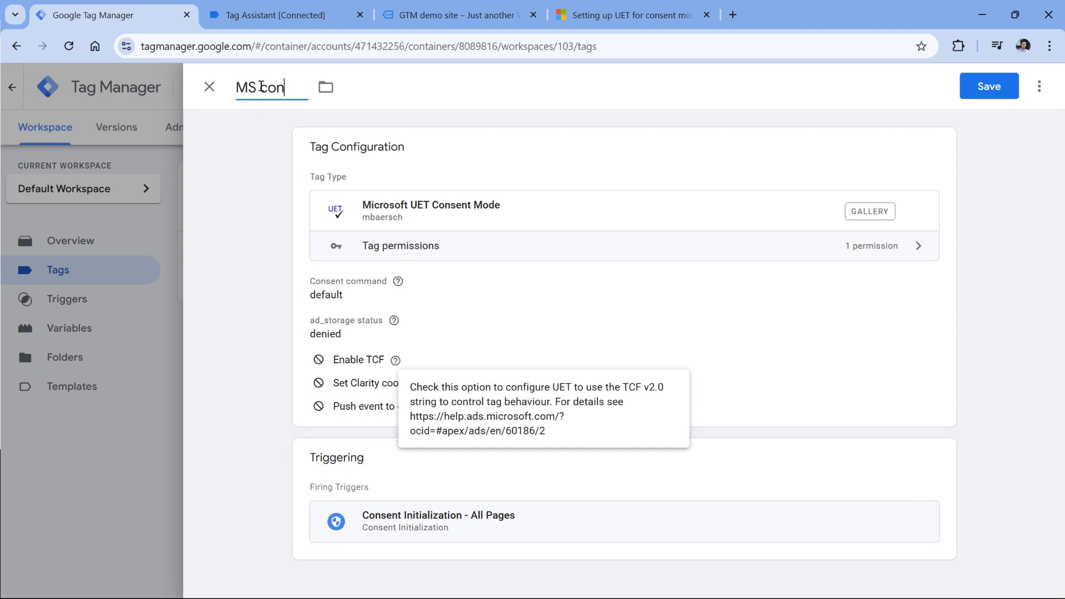
{"action": "type", "text": "sent mode - default"}
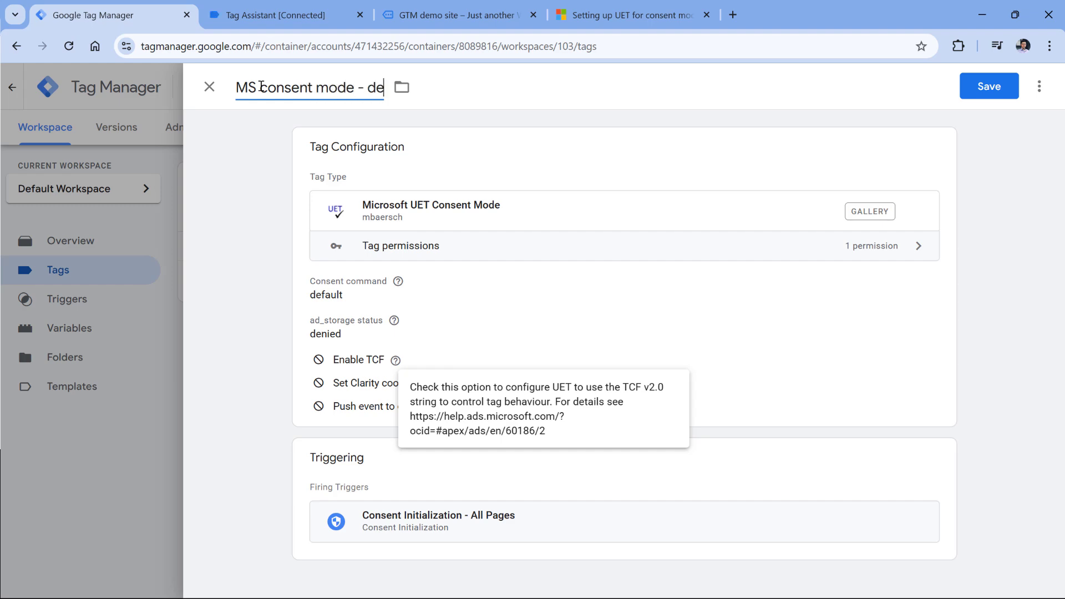
{"action": "left_click", "coordinate": [996, 91]}
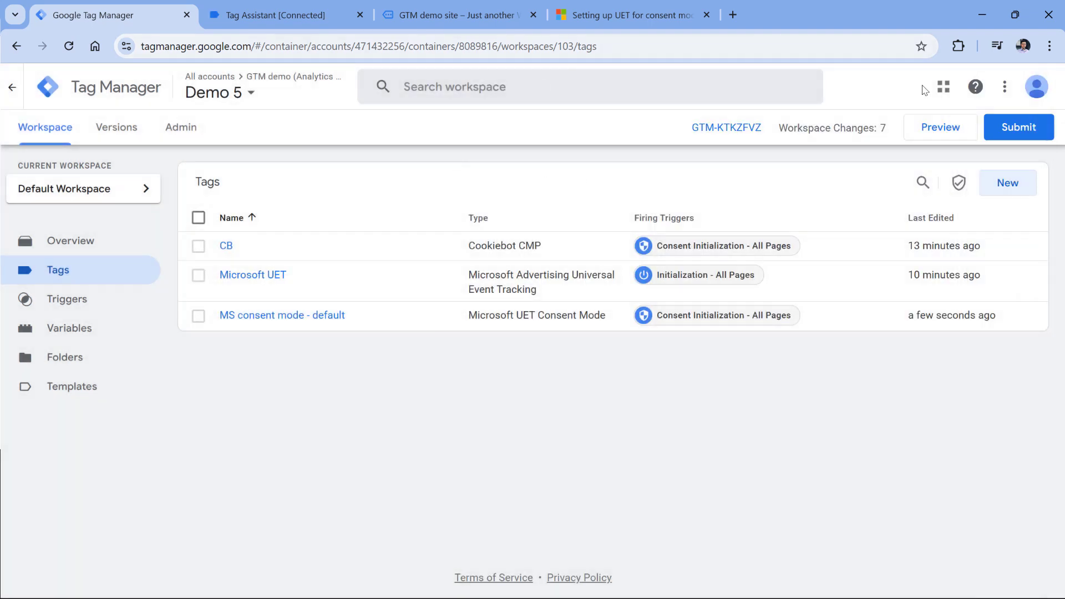
Reset consent on the GTM demo site by deleting its CookieConsent cookie and reloading, and relaunch the container preview from Google Tag Manager.
{"action": "left_click", "coordinate": [469, 15]}
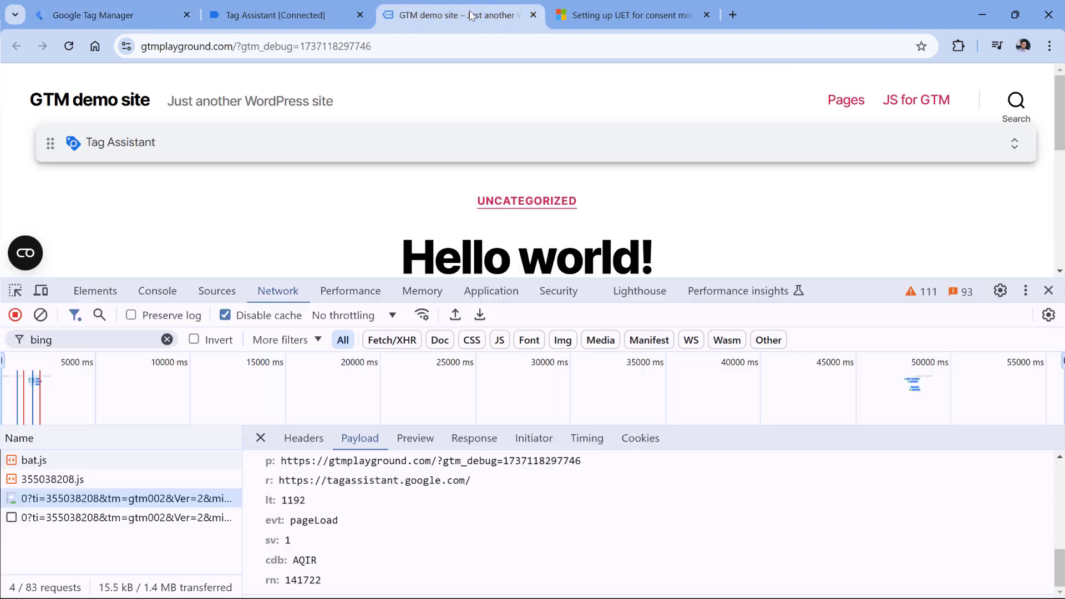
{"action": "left_click", "coordinate": [491, 292]}
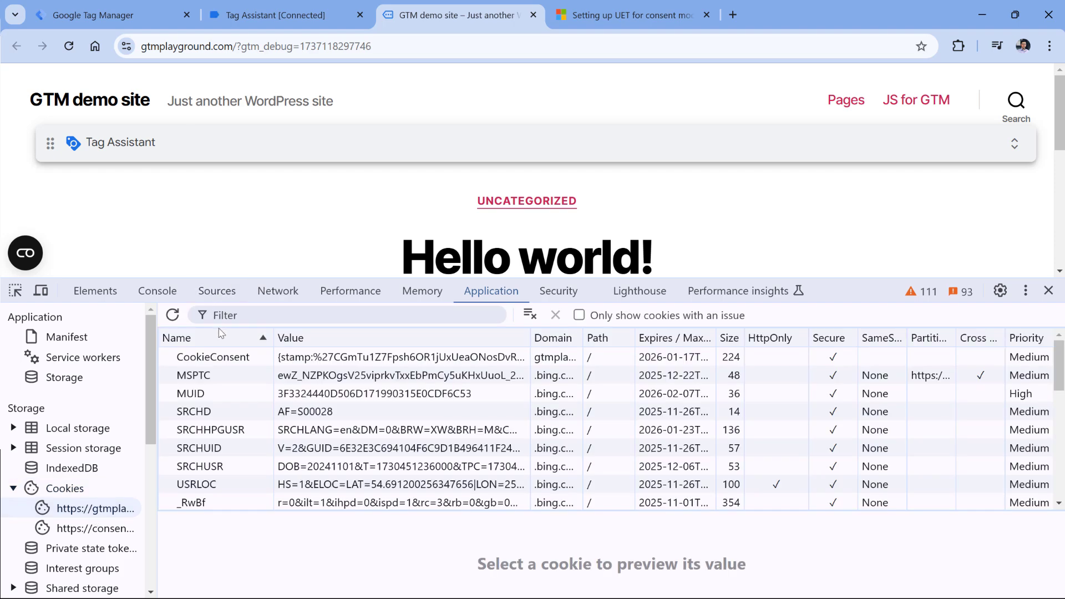
{"action": "left_click", "coordinate": [225, 360]}
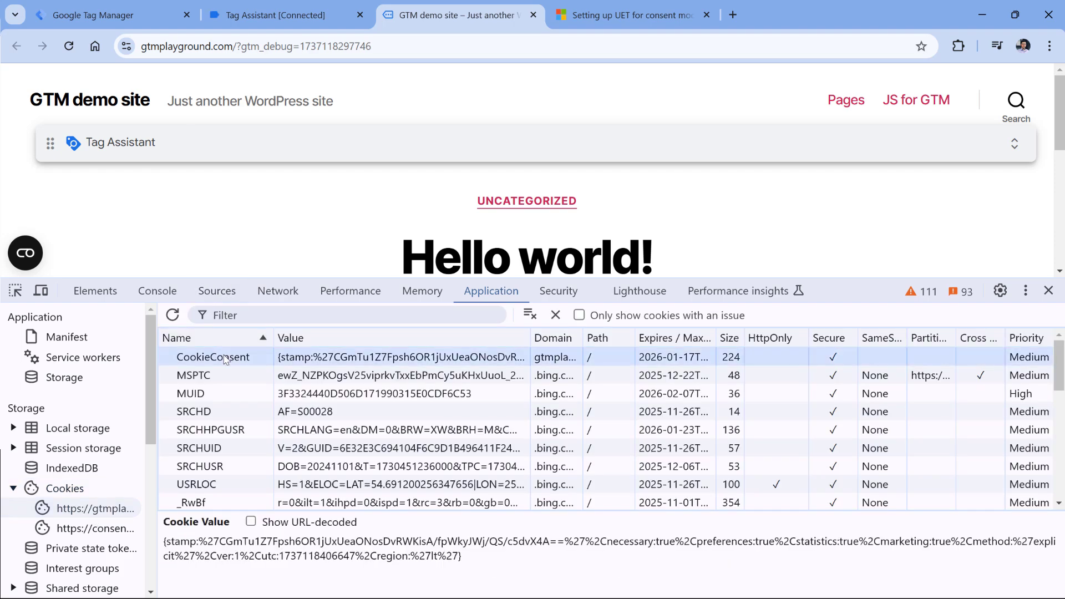
{"action": "key", "text": "Delete"}
{"action": "left_click", "coordinate": [69, 46]}
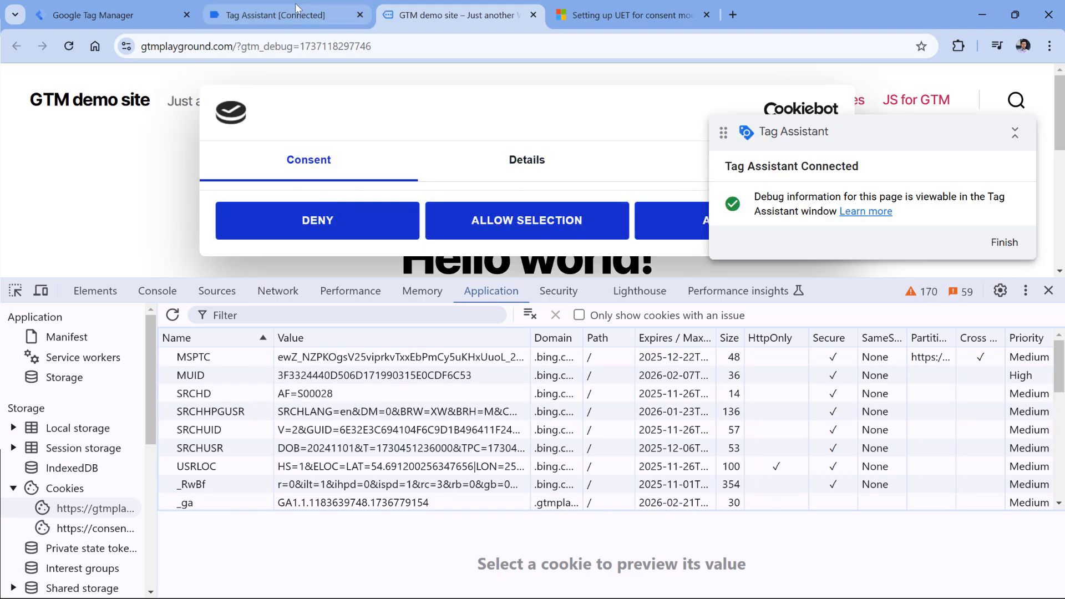
{"action": "left_click", "coordinate": [102, 15]}
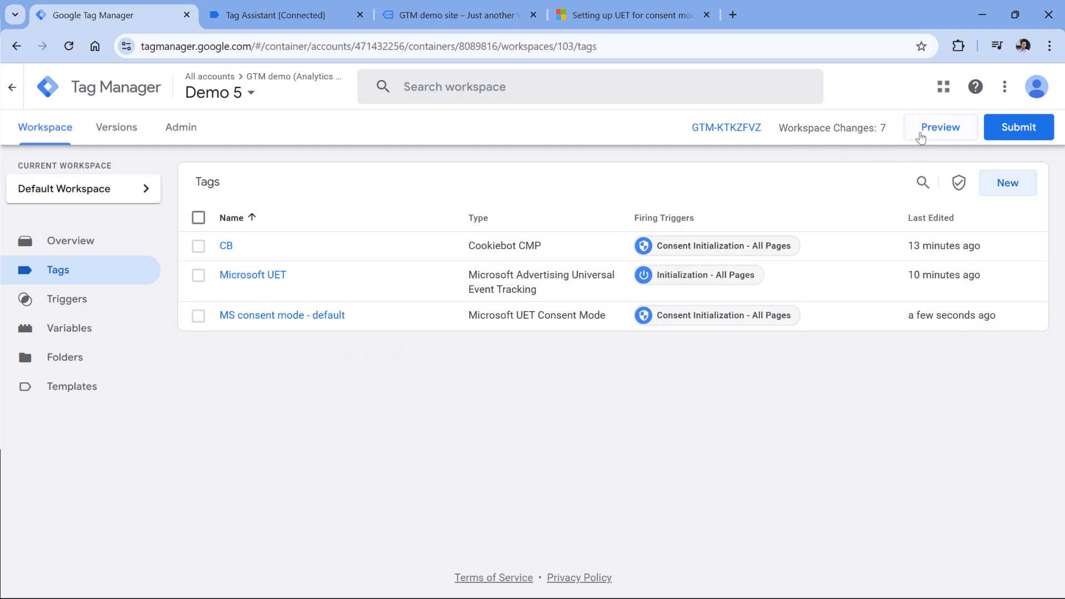
{"action": "left_click", "coordinate": [943, 135]}
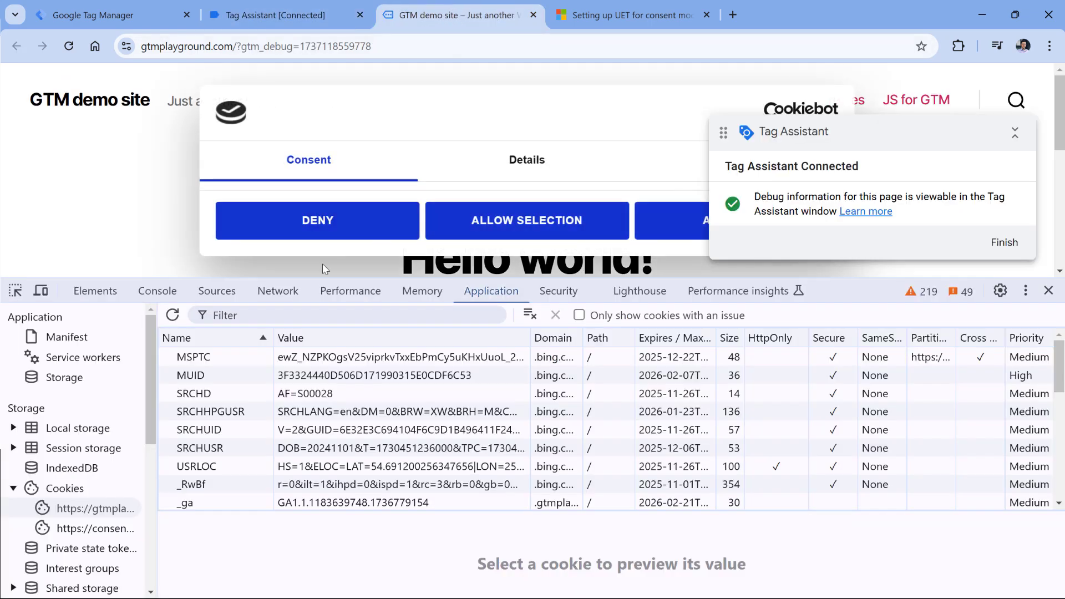
Inspect the payloads of the UET consent and page load requests among the bing network requests for the asc parameter.
{"action": "left_click", "coordinate": [280, 291]}
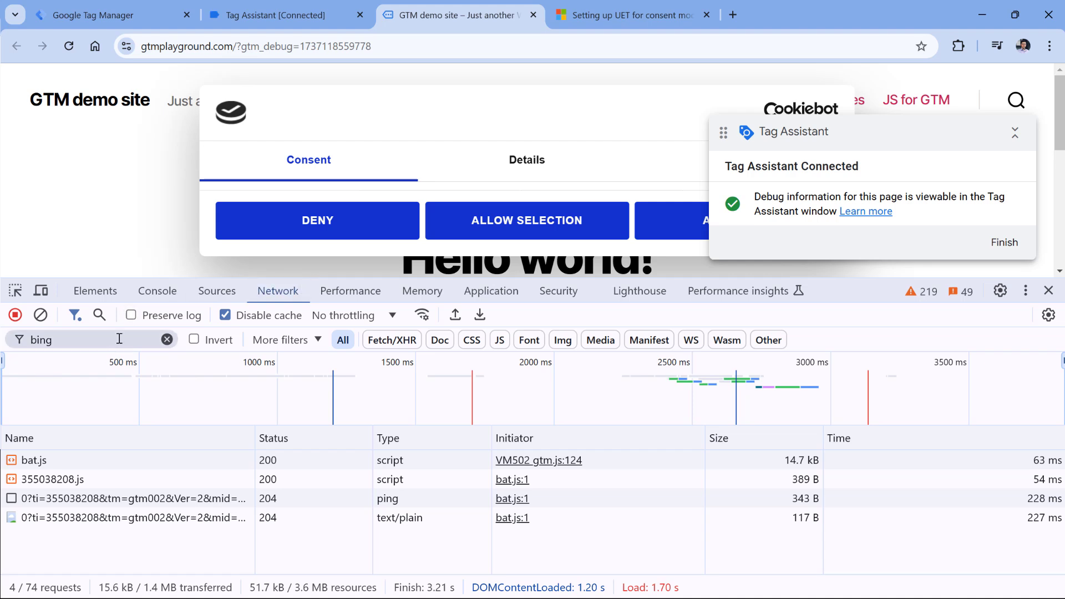
{"action": "left_click", "coordinate": [85, 503]}
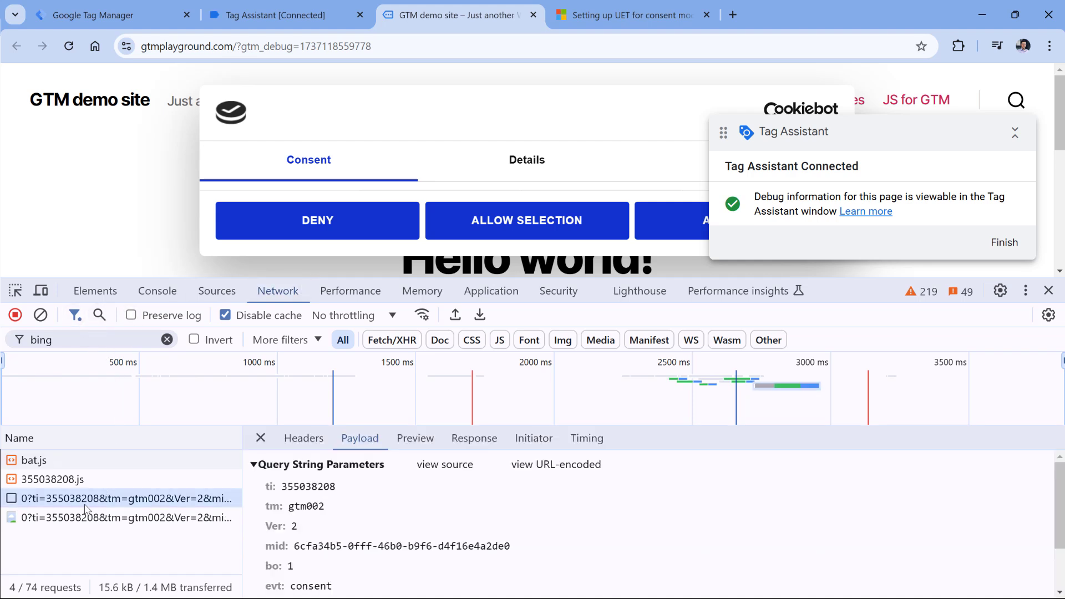
{"action": "scroll", "coordinate": [373, 533], "scroll_direction": "down", "scroll_amount": 2}
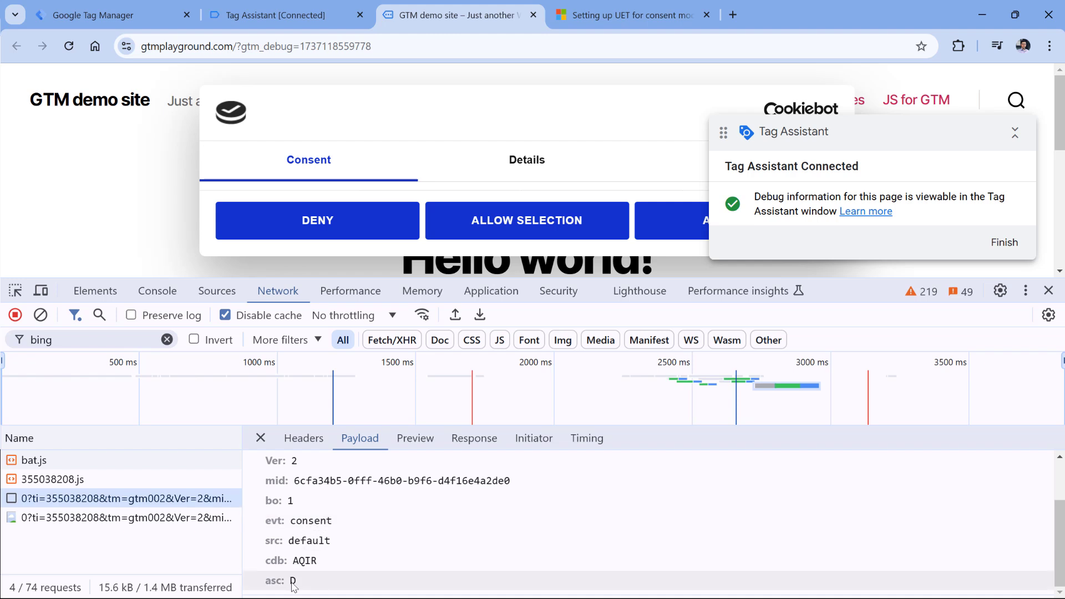
{"action": "left_click", "coordinate": [81, 517]}
{"action": "scroll", "coordinate": [391, 518], "scroll_direction": "down", "scroll_amount": 5}
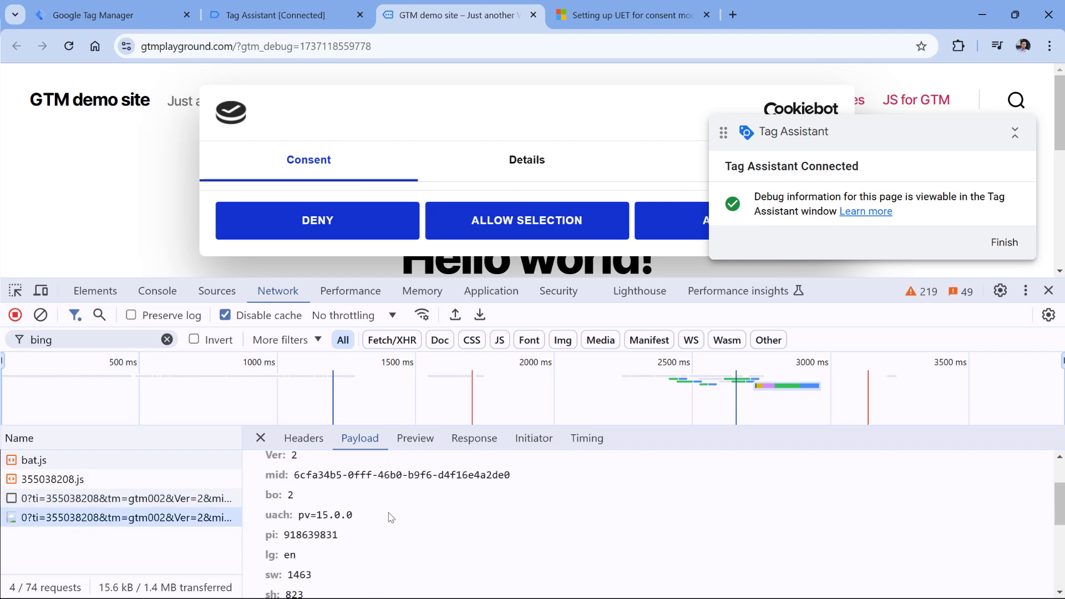
{"action": "scroll", "coordinate": [391, 518], "scroll_direction": "down", "scroll_amount": 2}
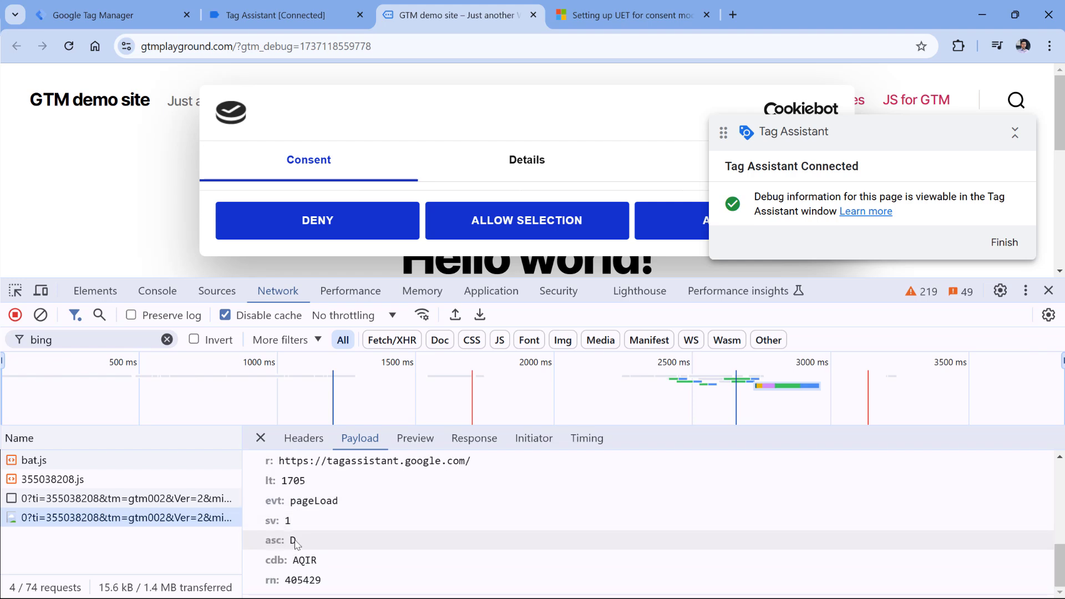
Allow all cookies in the Cookiebot banner and compare the new UET consent request's payload with that of the page load request.
{"action": "left_click_drag", "start_coordinate": [724, 132], "coordinate": [745, 60]}
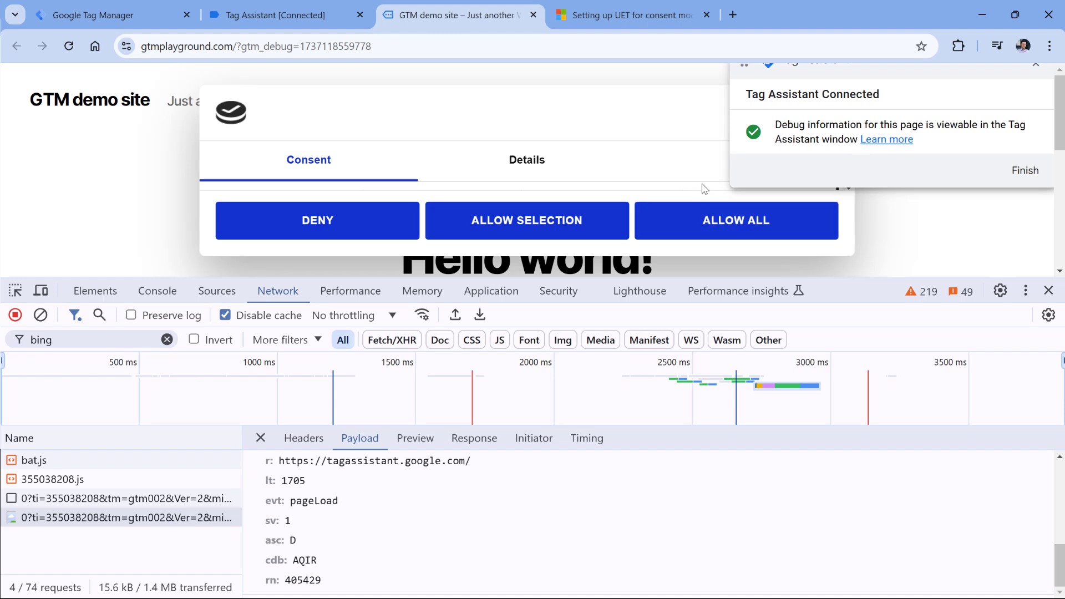
{"action": "left_click", "coordinate": [736, 224]}
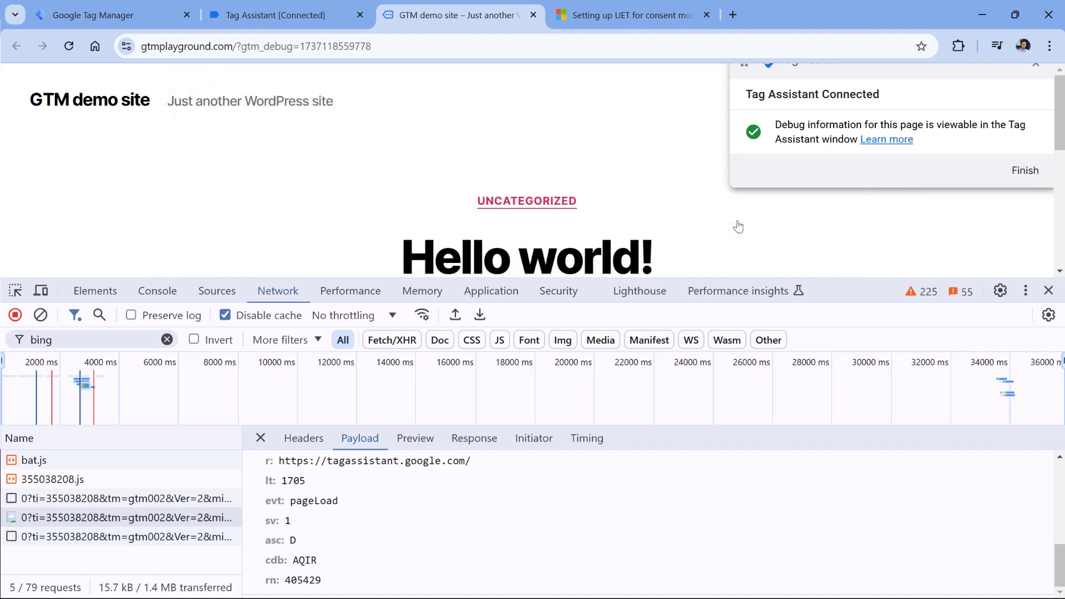
{"action": "left_click", "coordinate": [66, 537]}
{"action": "scroll", "coordinate": [309, 539], "scroll_direction": "down", "scroll_amount": 1}
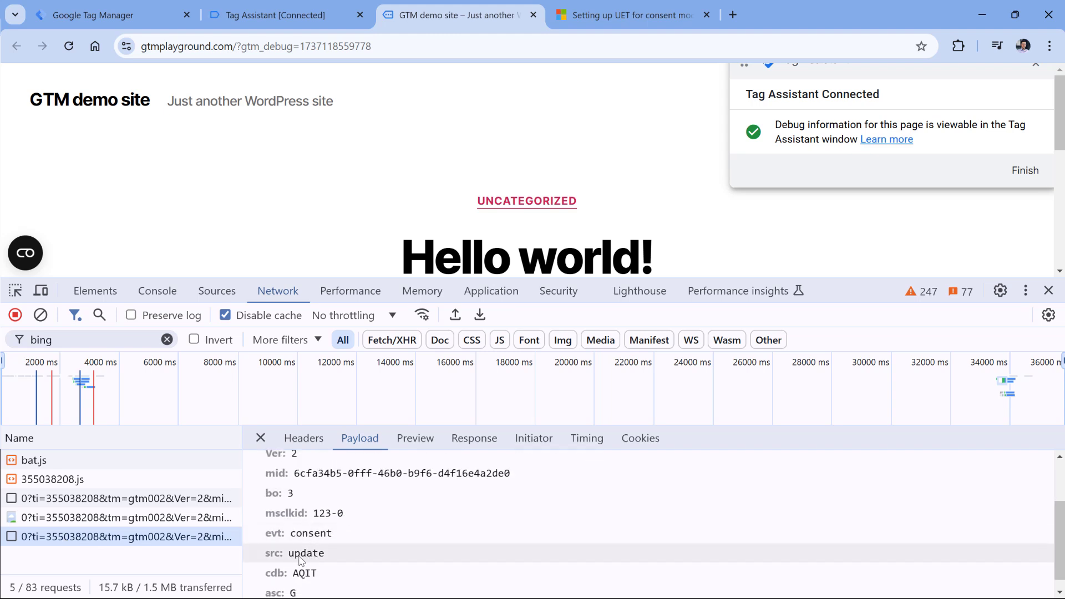
{"action": "scroll", "coordinate": [300, 560], "scroll_direction": "down", "scroll_amount": 1}
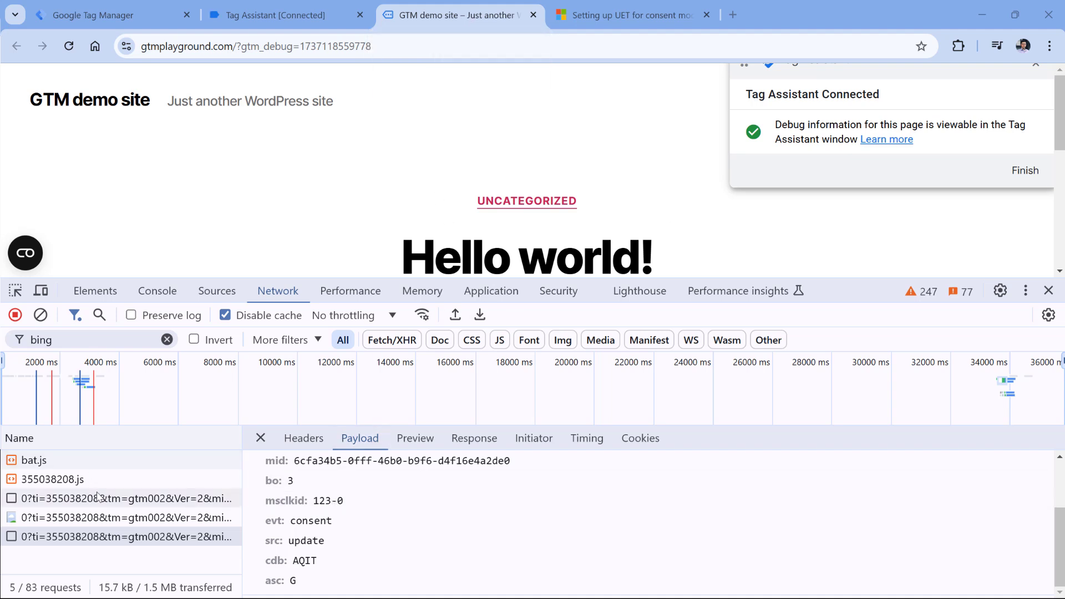
{"action": "left_click", "coordinate": [99, 517]}
{"action": "scroll", "coordinate": [360, 516], "scroll_direction": "down", "scroll_amount": 5}
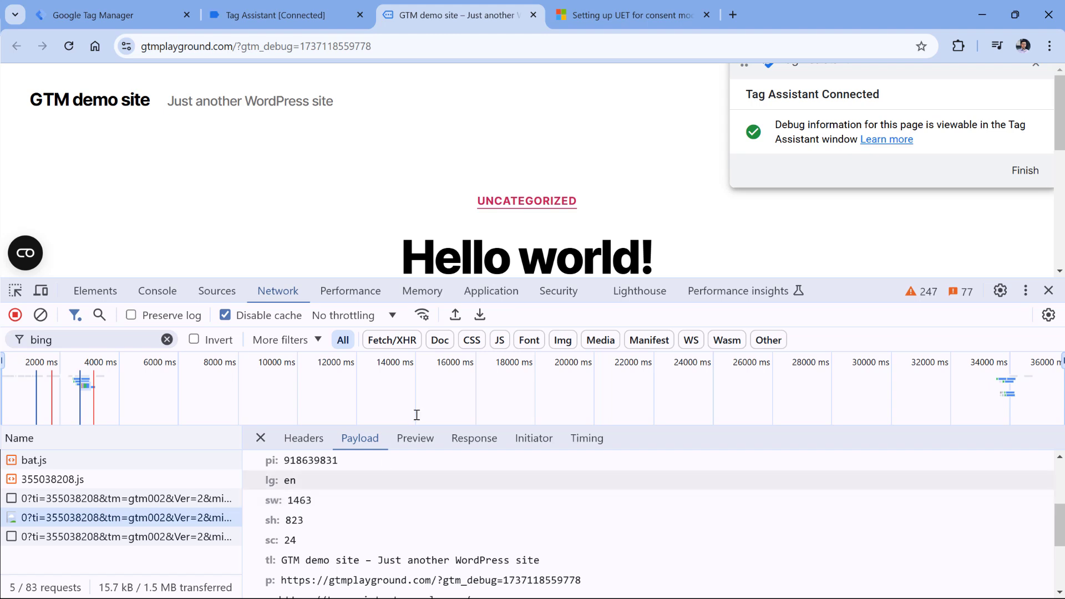
Switch to Google Tag Manager and review the configuration of the MS consent mode - default tag, leaving it unchanged.
{"action": "left_click", "coordinate": [115, 17]}
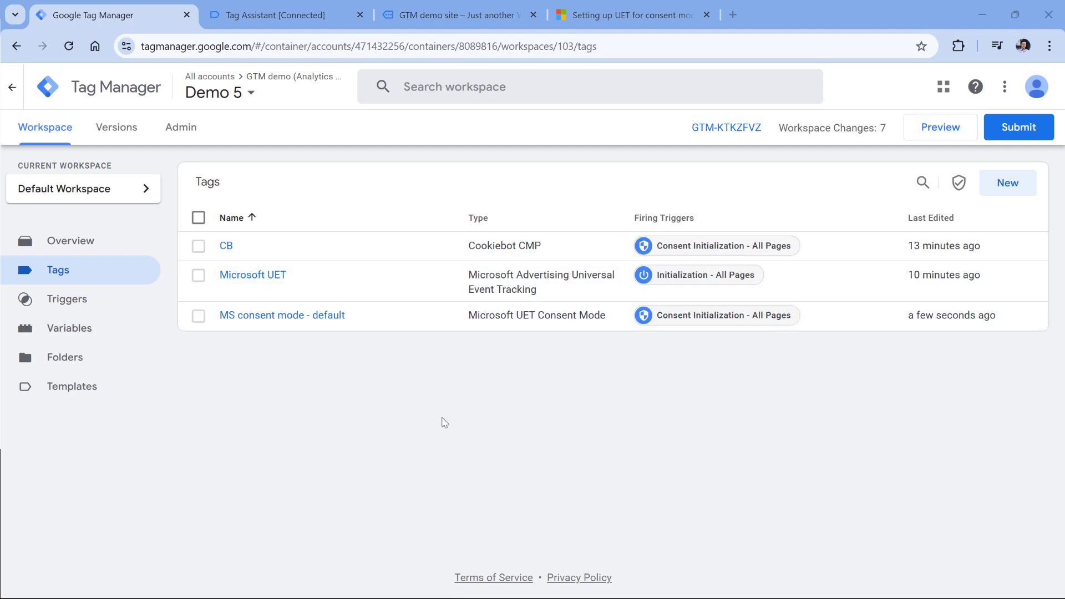
{"action": "left_click", "coordinate": [294, 322]}
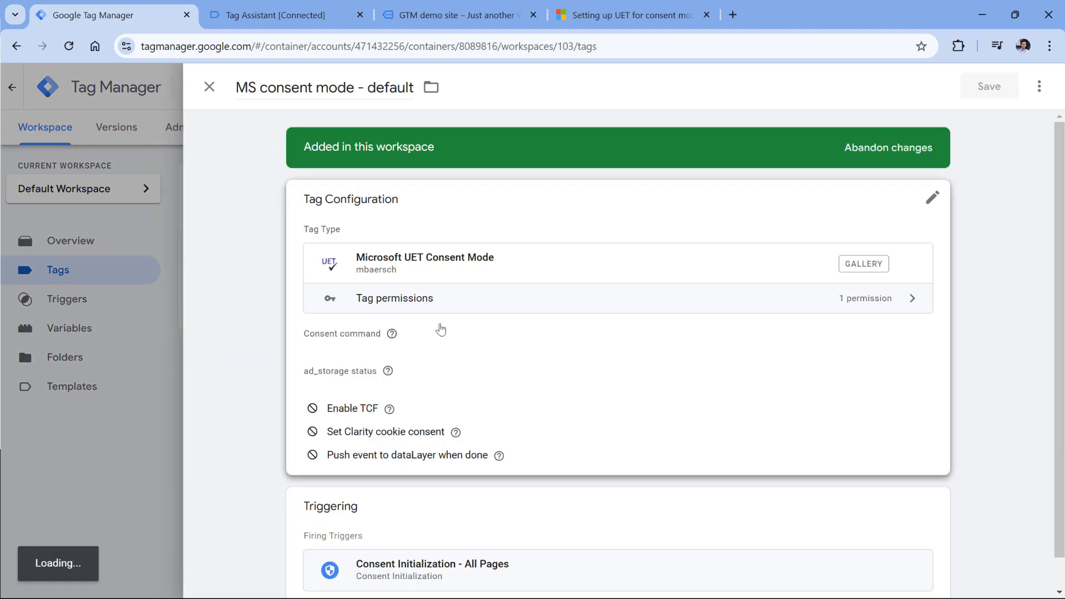
{"action": "left_click", "coordinate": [140, 128]}
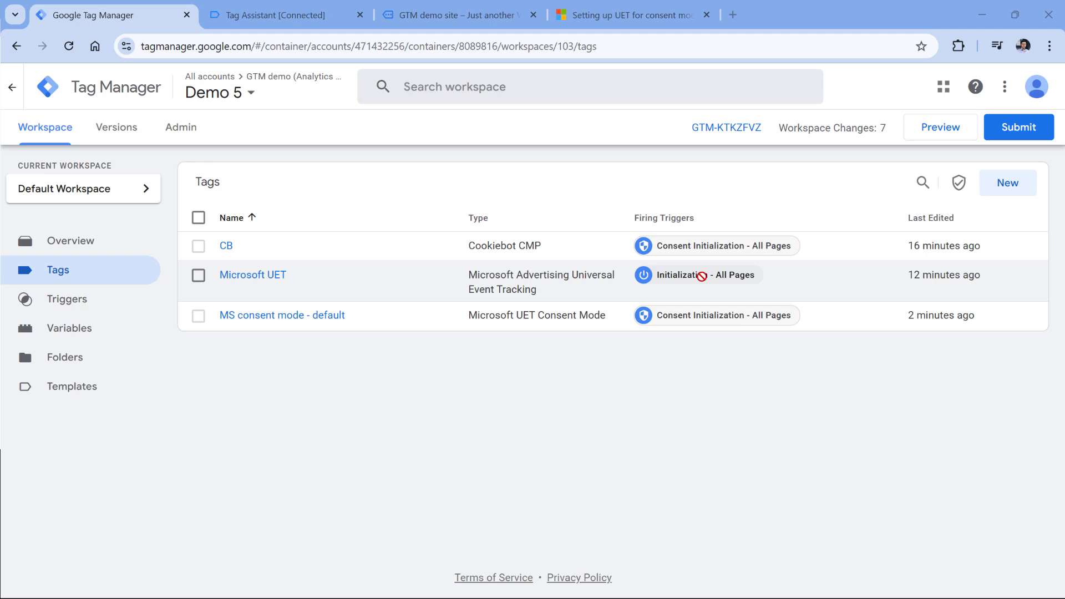
Switch to Tag Assistant and examine the data layer event names of the cookie_consent_update and cookie_consent_marketing events.
{"action": "left_click", "coordinate": [275, 15]}
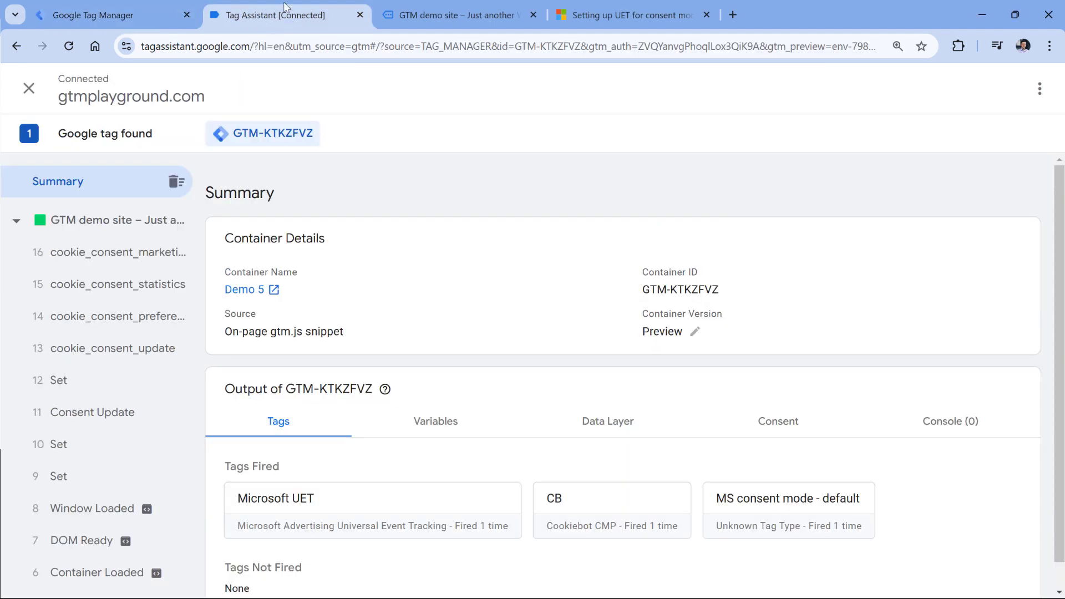
{"action": "left_click", "coordinate": [104, 355]}
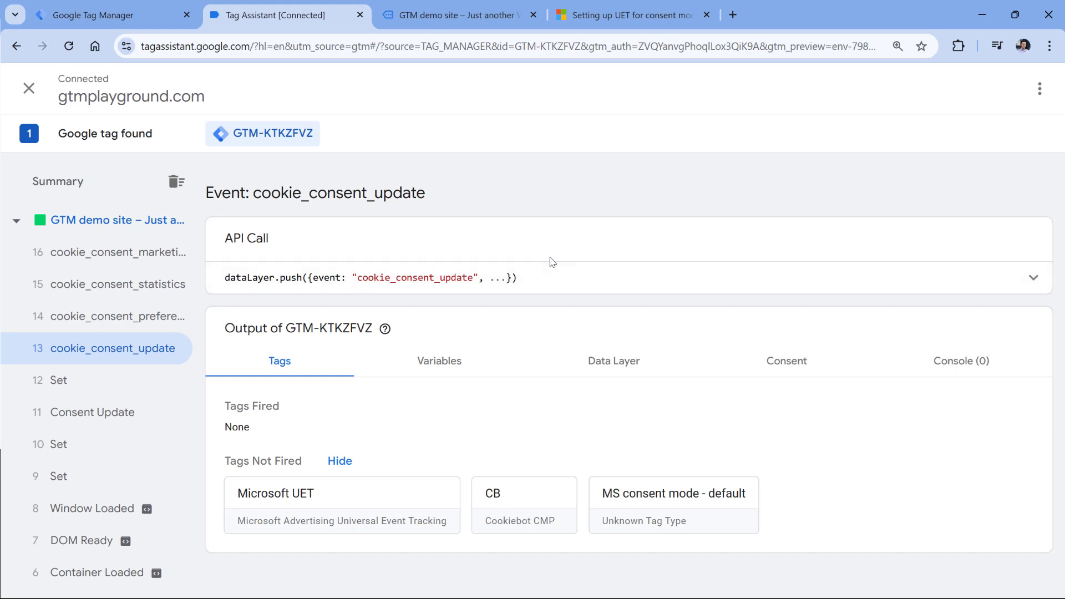
{"action": "left_click", "coordinate": [547, 277]}
{"action": "left_click_drag", "start_coordinate": [357, 277], "coordinate": [474, 281]}
{"action": "left_click", "coordinate": [474, 281]}
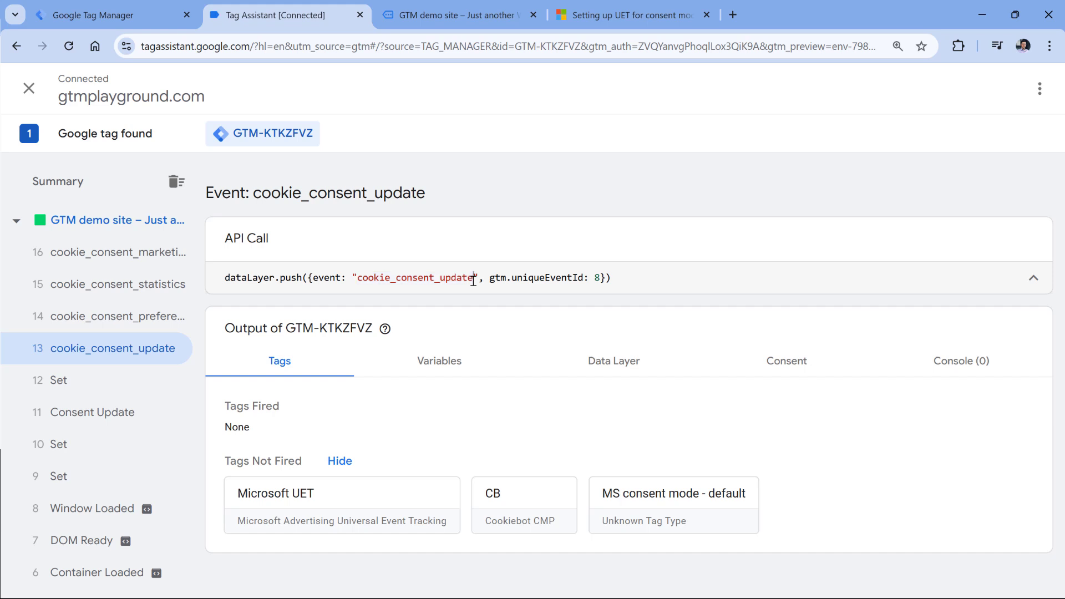
{"action": "left_click", "coordinate": [114, 261]}
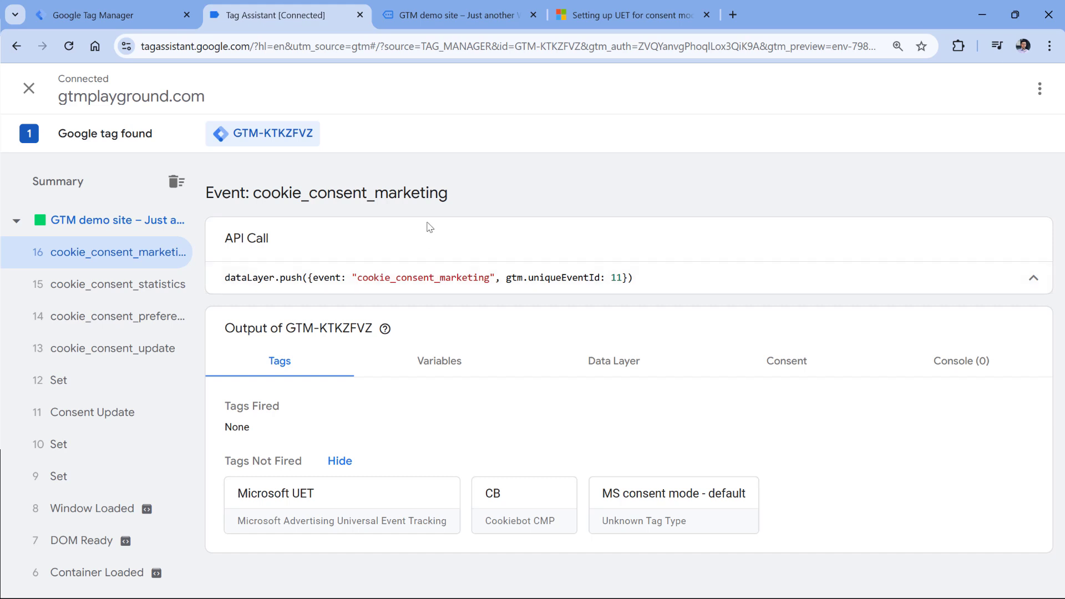
{"action": "double_click", "coordinate": [434, 279]}
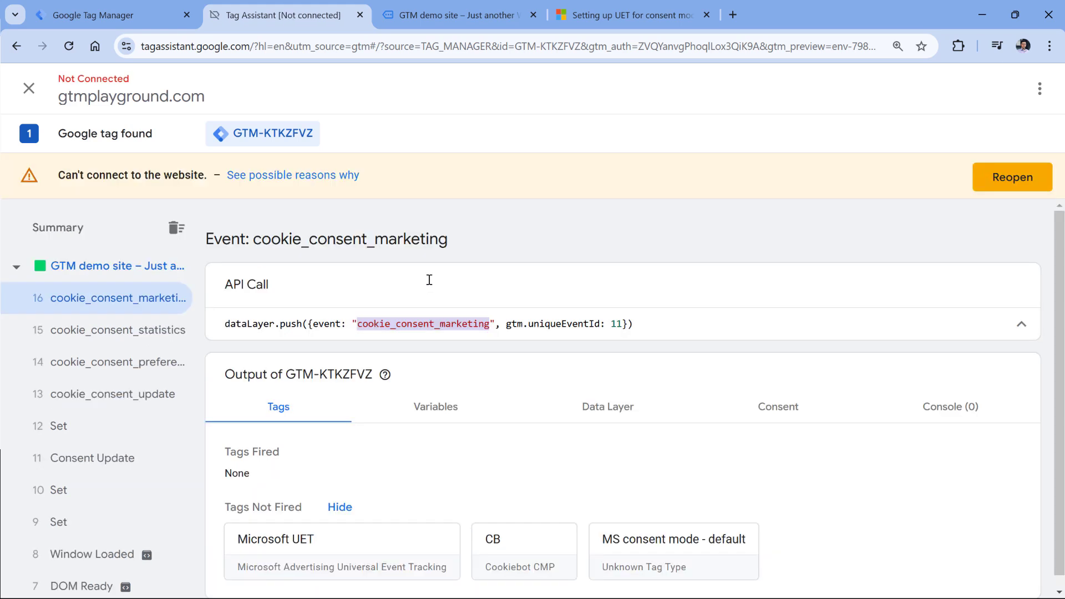
Compare the cookie_consent_update and cookie_consent_marketing events, and copy the event name cookie_consent_marketing from its API call.
{"action": "left_click", "coordinate": [430, 326]}
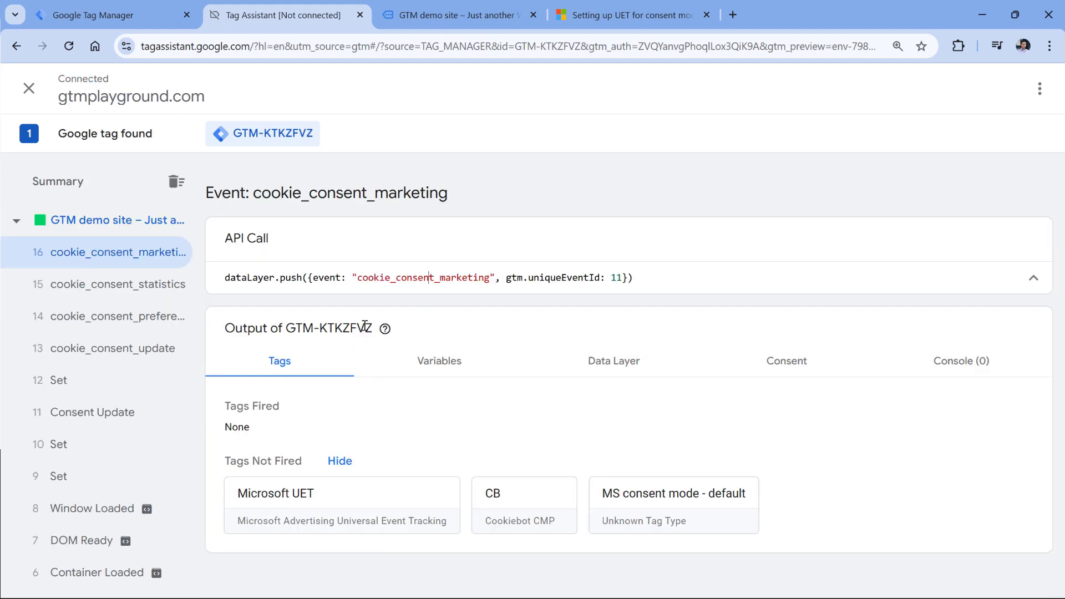
{"action": "left_click", "coordinate": [103, 355]}
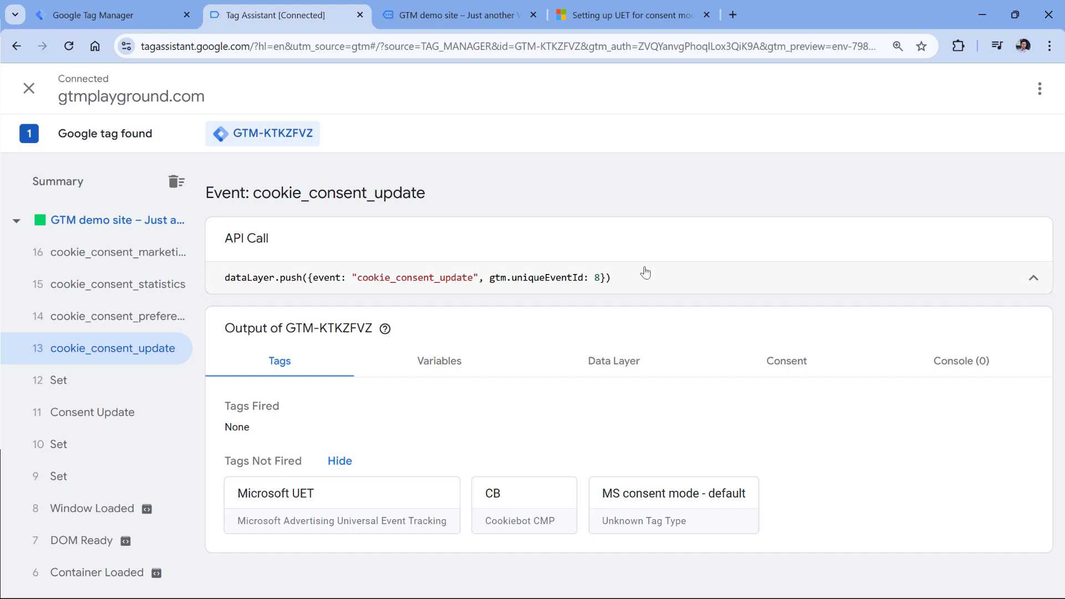
{"action": "left_click", "coordinate": [99, 261]}
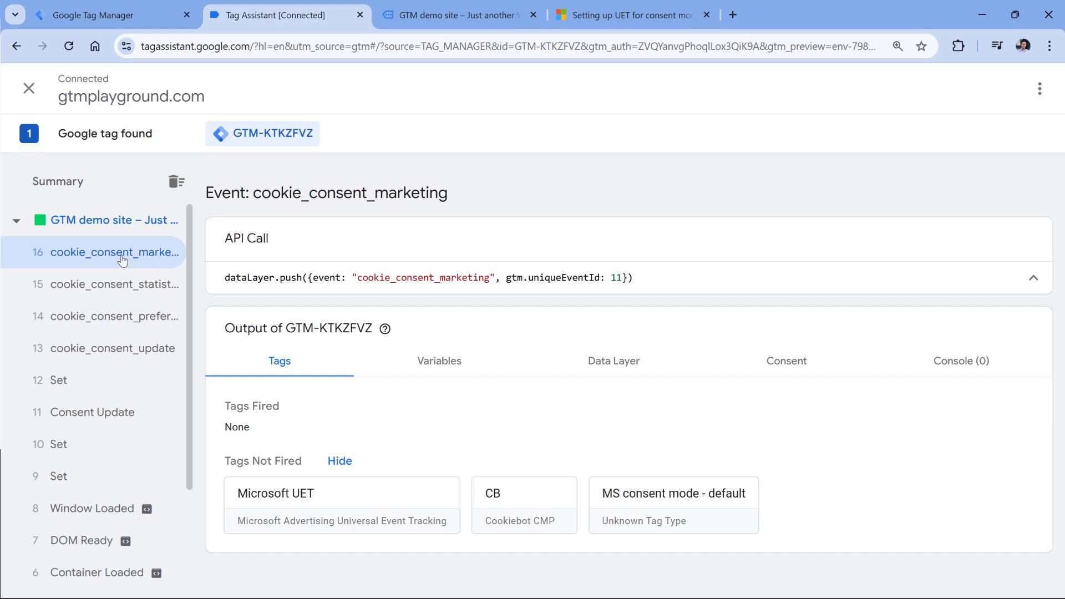
{"action": "left_click_drag", "start_coordinate": [359, 280], "coordinate": [491, 280]}
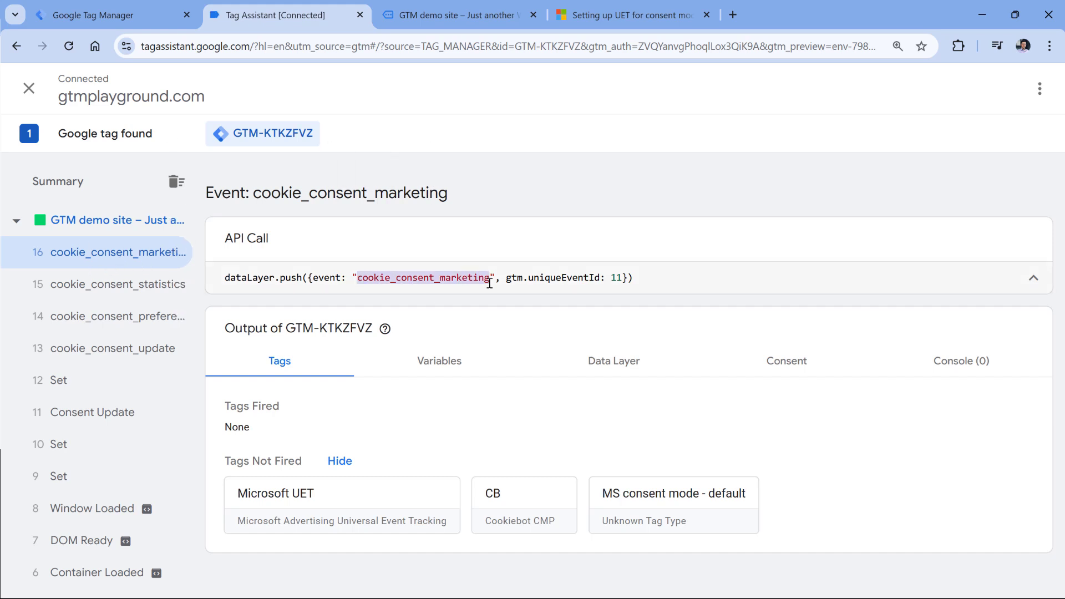
{"action": "right_click", "coordinate": [438, 280]}
{"action": "left_click", "coordinate": [483, 298]}
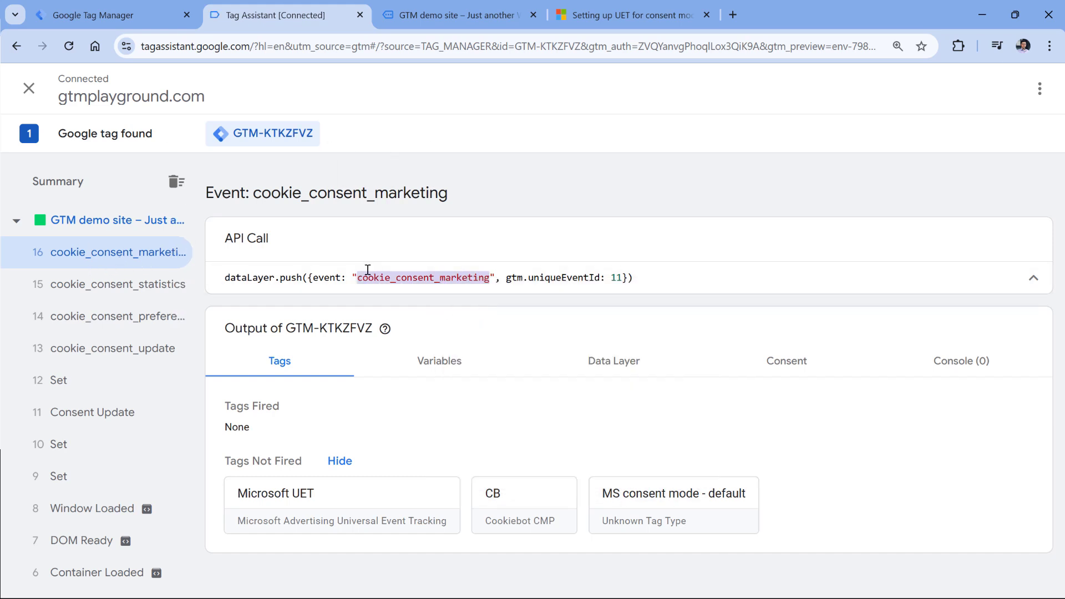
Switch to Google Tag Manager and create a Custom Event trigger with the event name cookie_consent_marketing, firing on all custom events.
{"action": "left_click", "coordinate": [111, 15]}
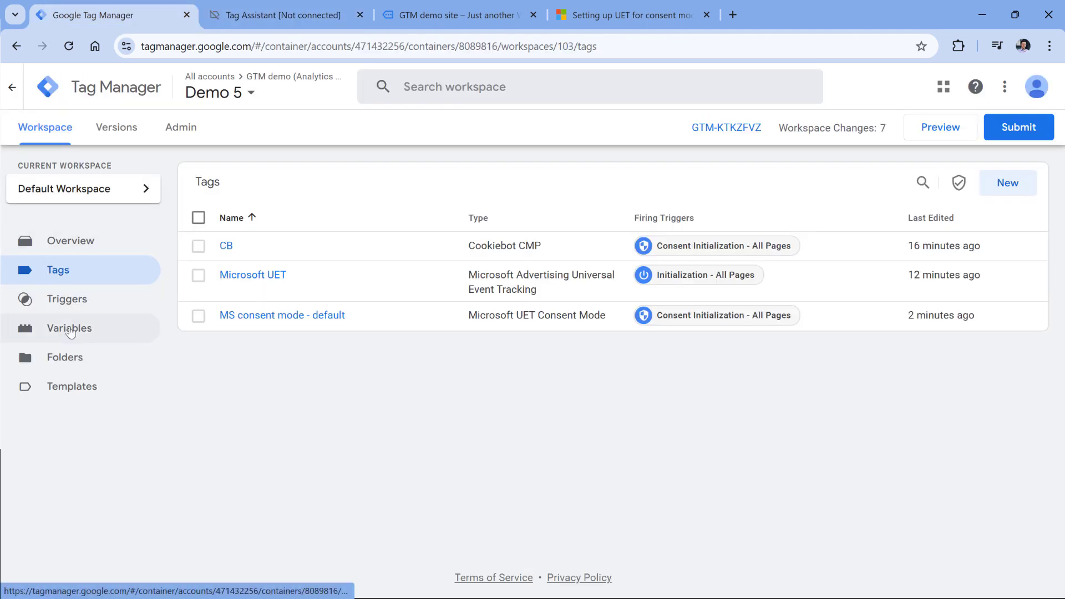
{"action": "left_click", "coordinate": [78, 303]}
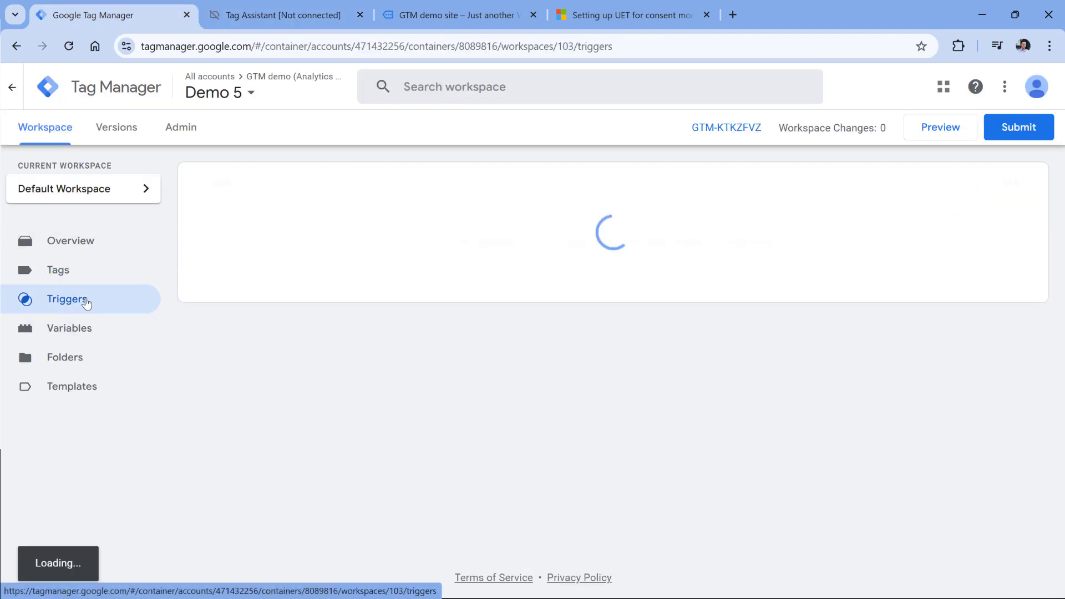
{"action": "left_click", "coordinate": [1004, 184]}
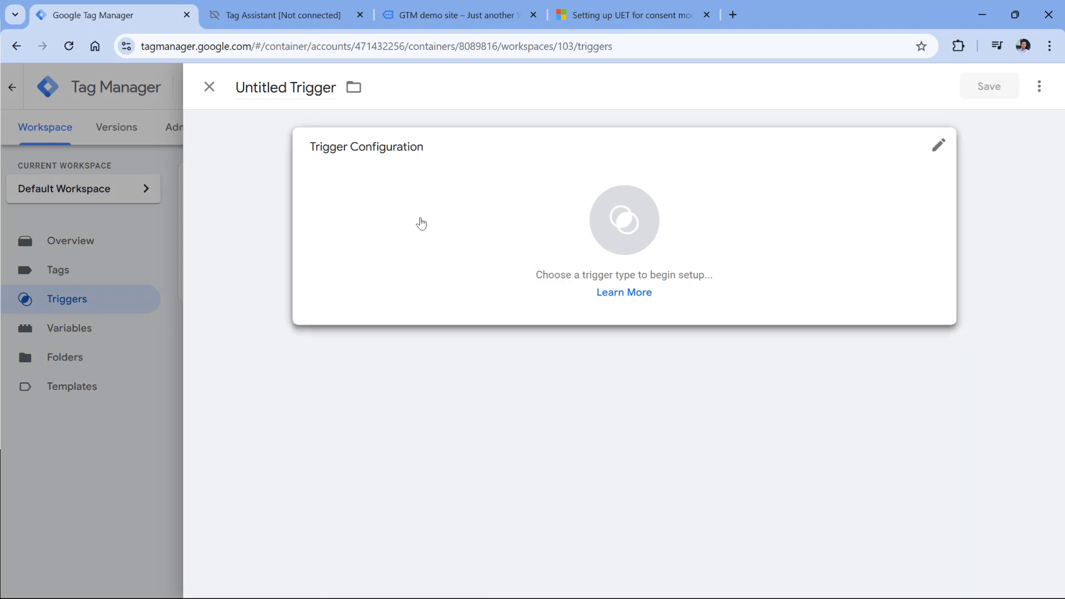
{"action": "left_click", "coordinate": [420, 224]}
{"action": "scroll", "coordinate": [738, 287], "scroll_direction": "down", "scroll_amount": 3}
{"action": "scroll", "coordinate": [726, 280], "scroll_direction": "down", "scroll_amount": 3}
{"action": "left_click", "coordinate": [694, 447]}
{"action": "left_click", "coordinate": [371, 294]}
{"action": "key", "text": "ctrl+v"}
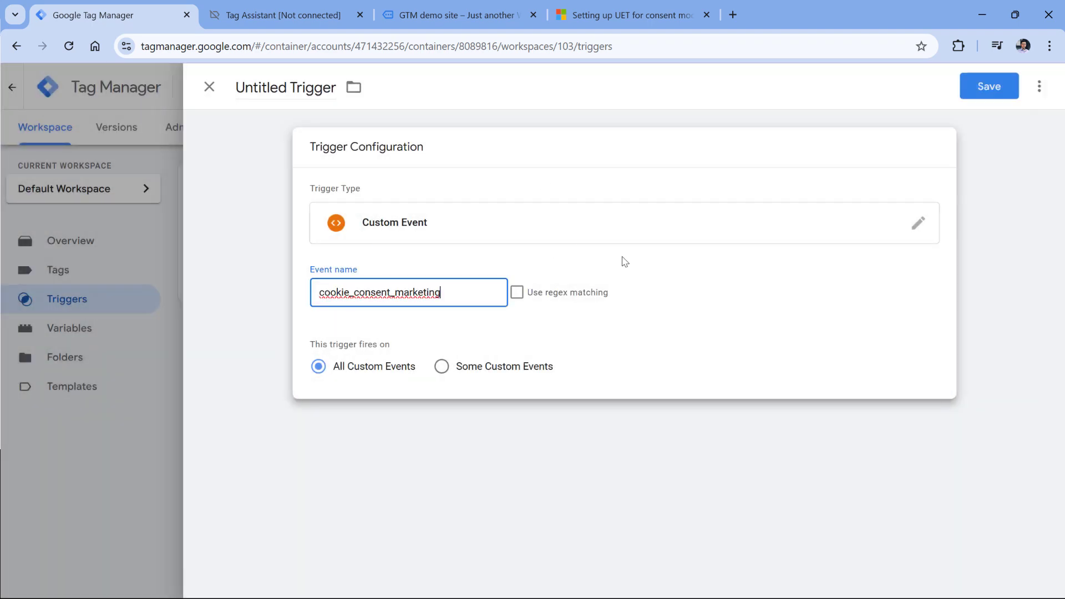
Name the trigger "custom - cookie_consent_marketing" and save it.
{"action": "left_click", "coordinate": [305, 87]}
{"action": "type", "text": "custom -"}
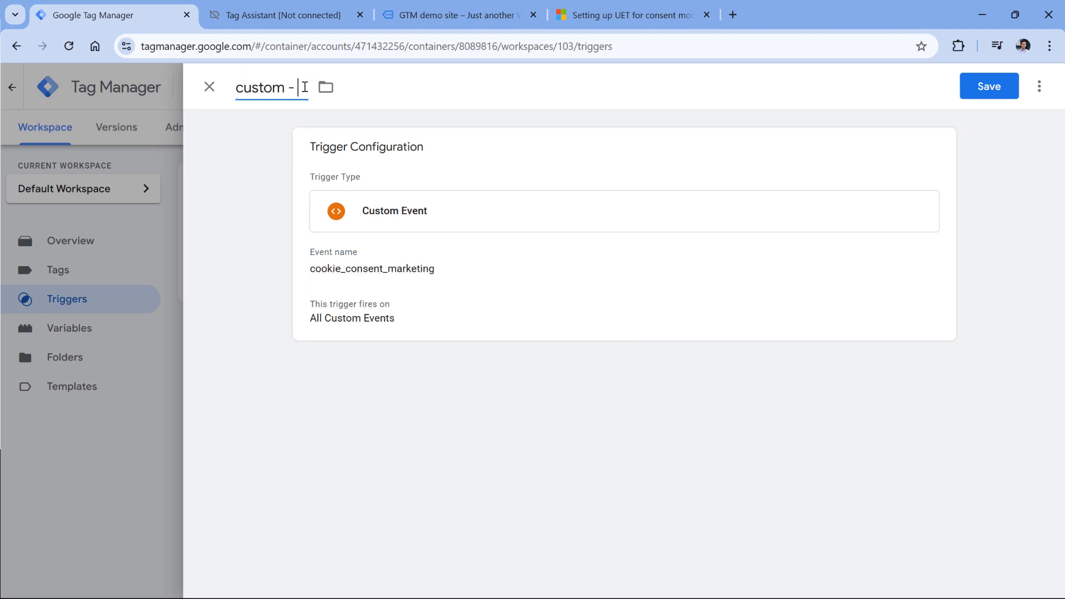
{"action": "key", "text": "ctrl+v"}
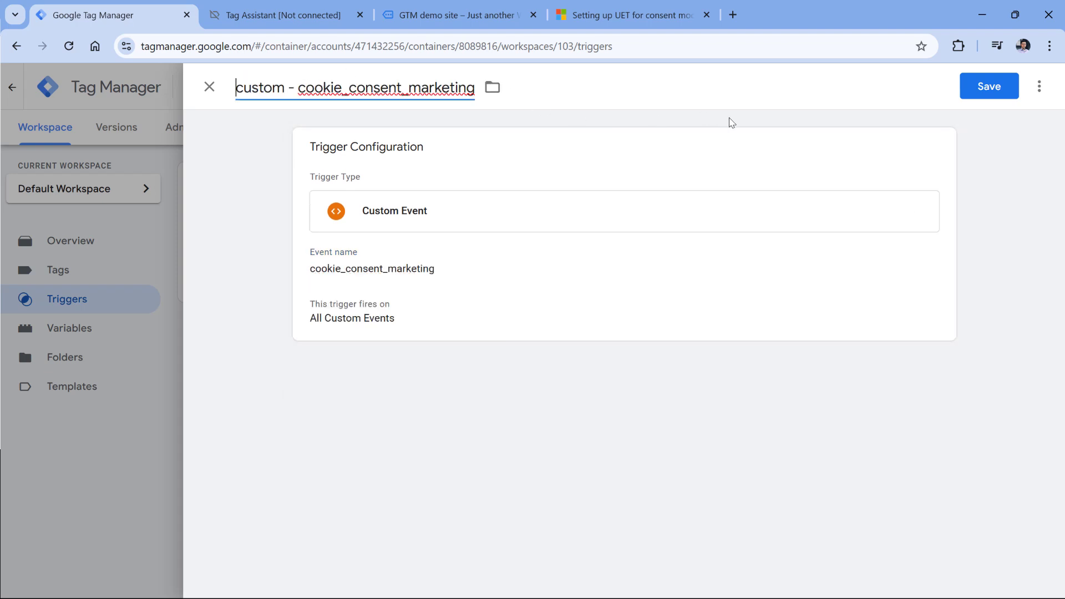
{"action": "left_click", "coordinate": [995, 91]}
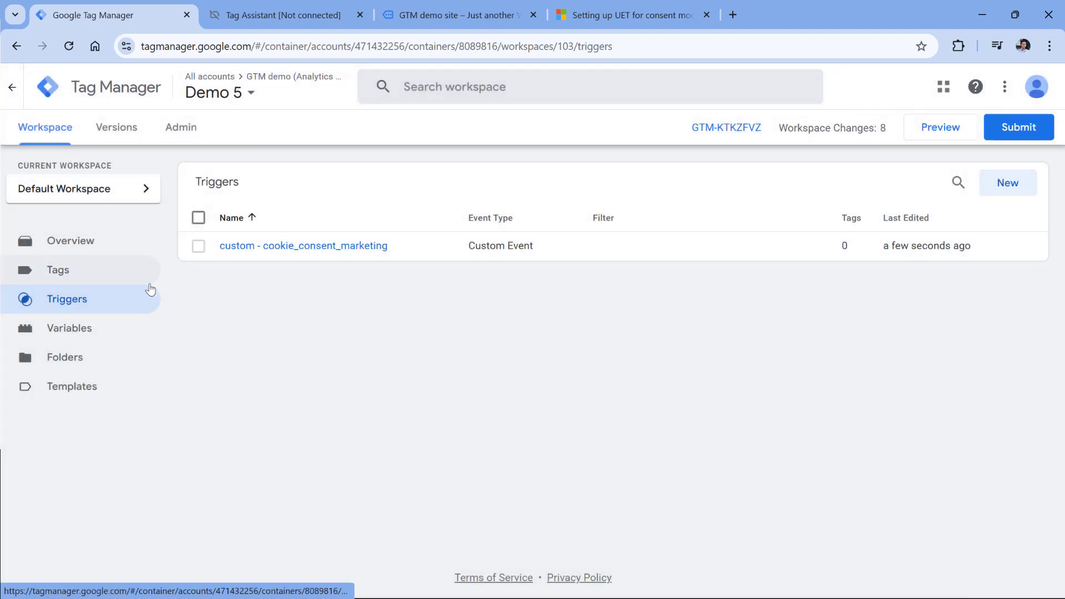
Replace the Microsoft UET tag's Initialization - All Pages trigger with custom - cookie_consent_marketing and save the tag.
{"action": "left_click", "coordinate": [131, 270]}
{"action": "left_click", "coordinate": [257, 277]}
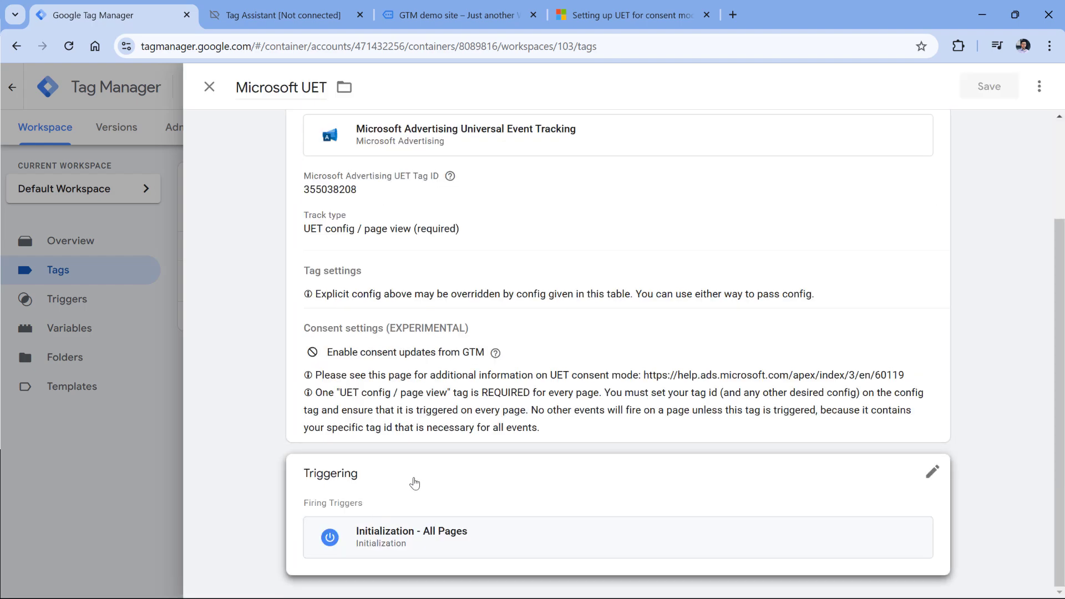
{"action": "left_click", "coordinate": [415, 483]}
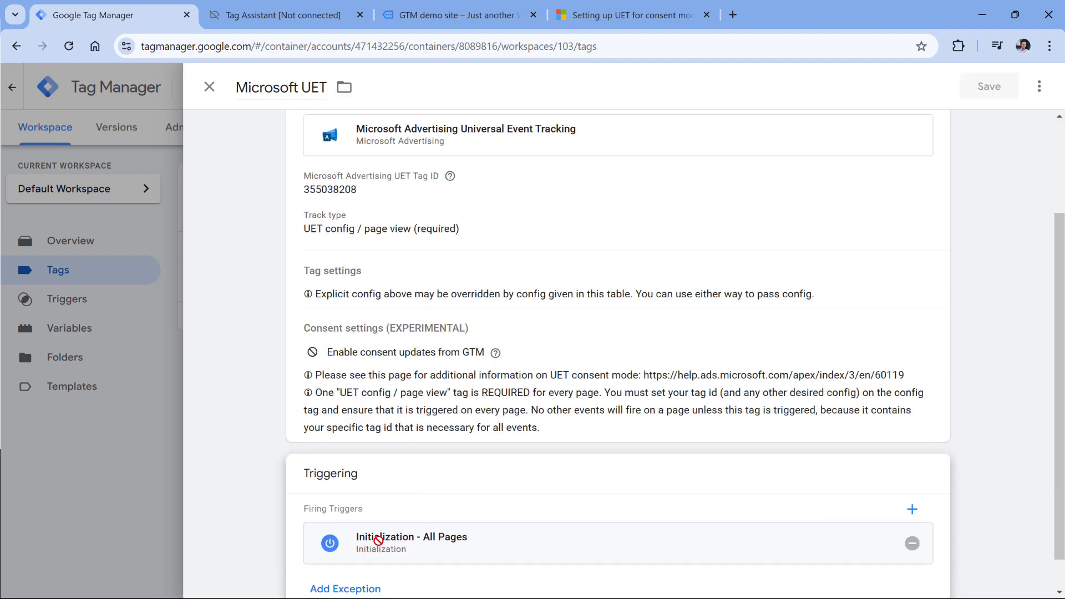
{"action": "left_click", "coordinate": [912, 545]}
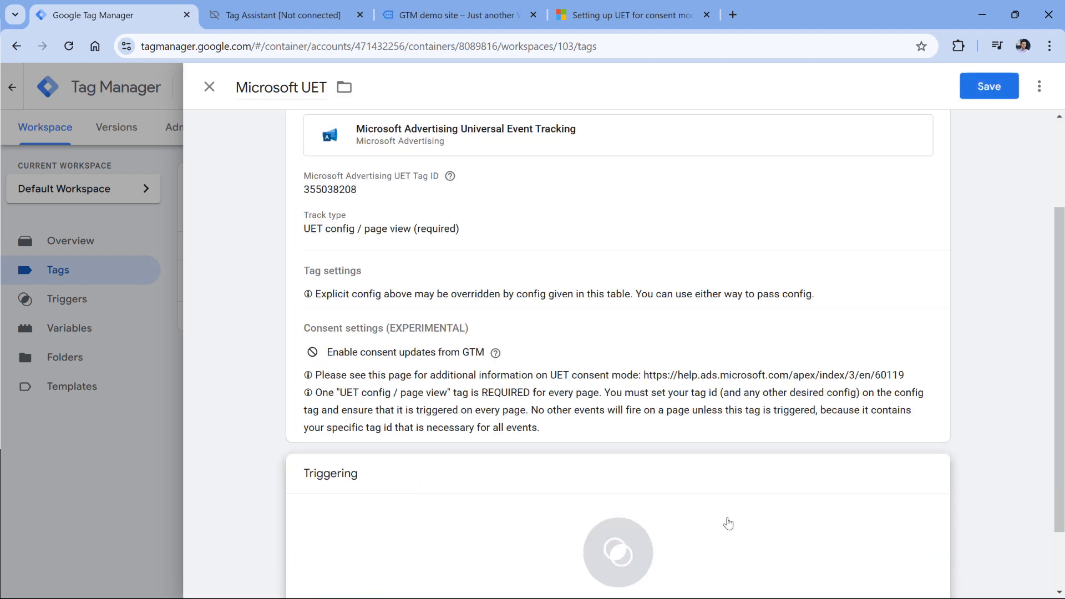
{"action": "left_click", "coordinate": [353, 488]}
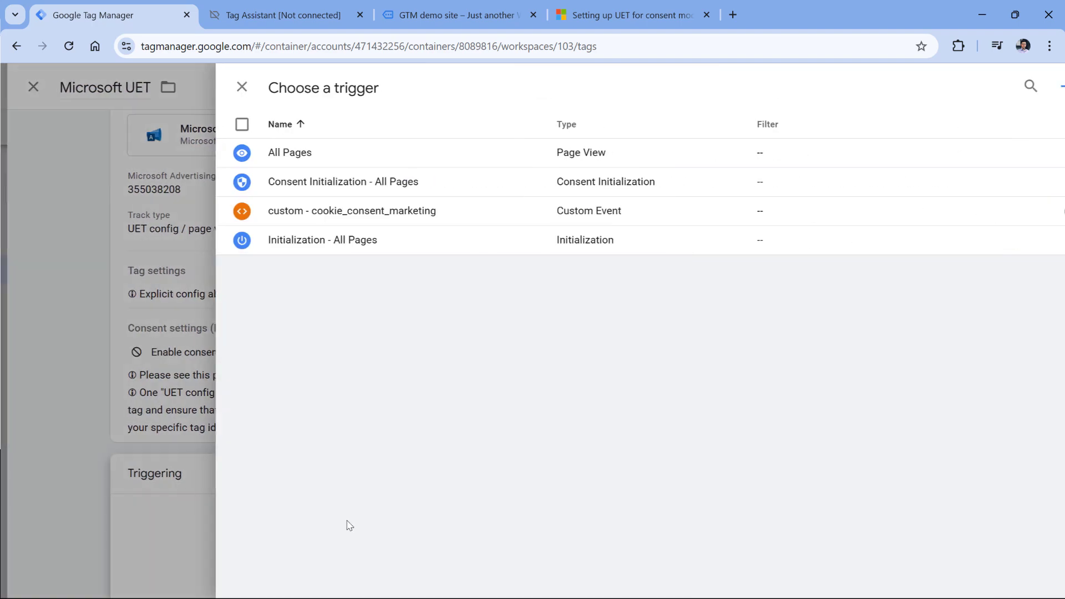
{"action": "left_click", "coordinate": [320, 218]}
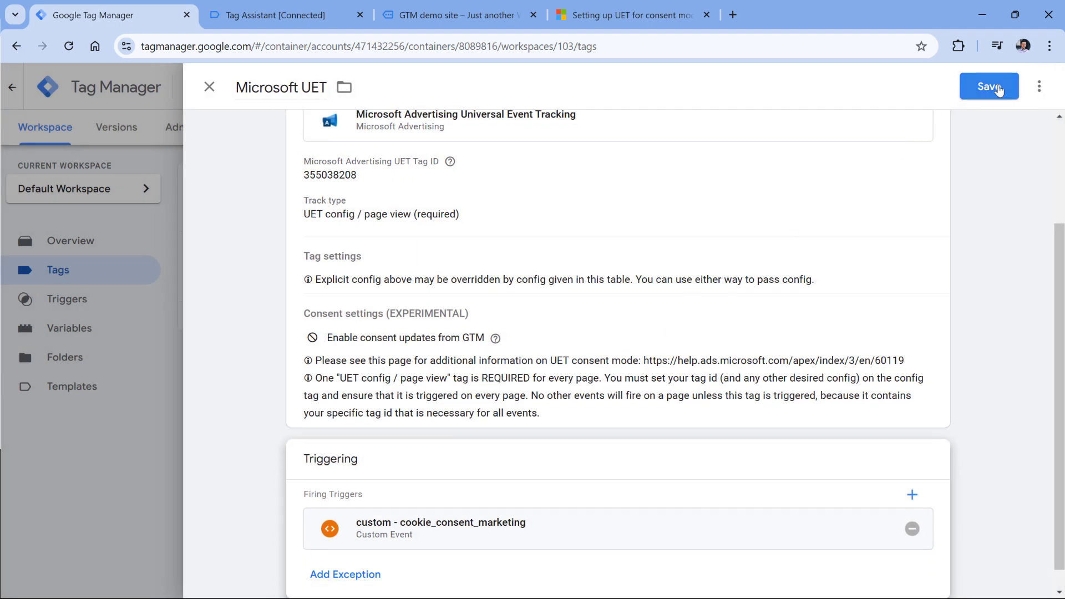
{"action": "left_click", "coordinate": [992, 87]}
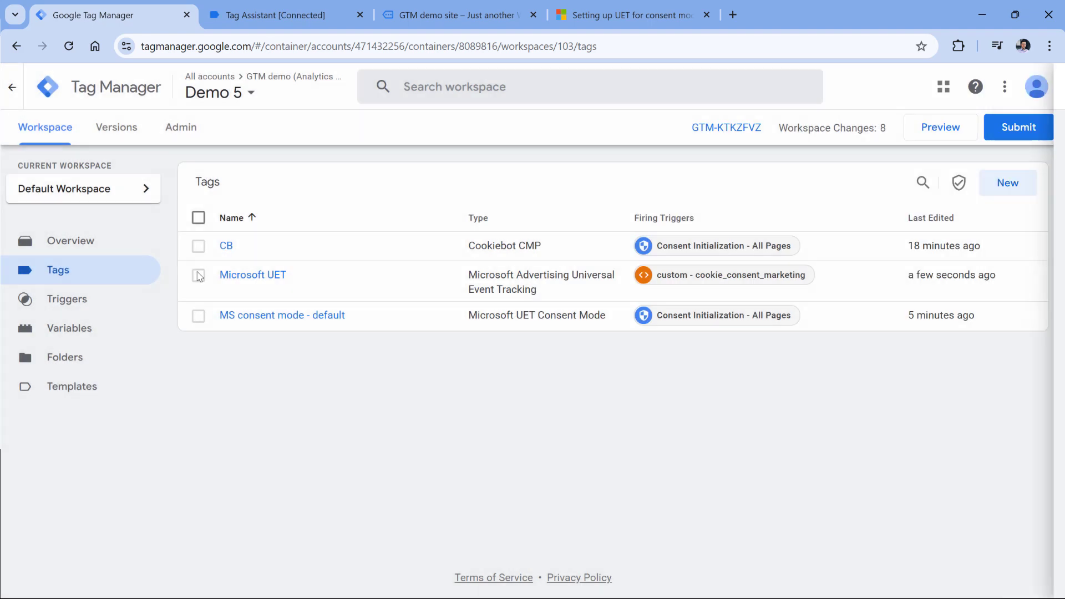
Switch to the GTM demo site and delete its CookieConsent cookie from the stored cookies.
{"action": "left_click", "coordinate": [458, 16]}
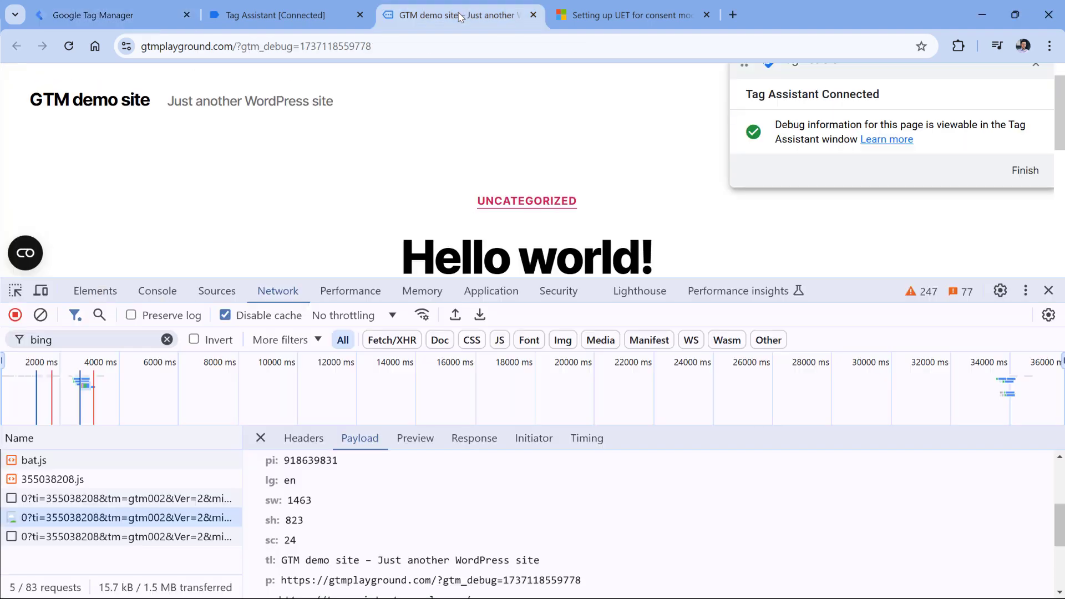
{"action": "left_click", "coordinate": [491, 291]}
{"action": "left_click", "coordinate": [226, 359]}
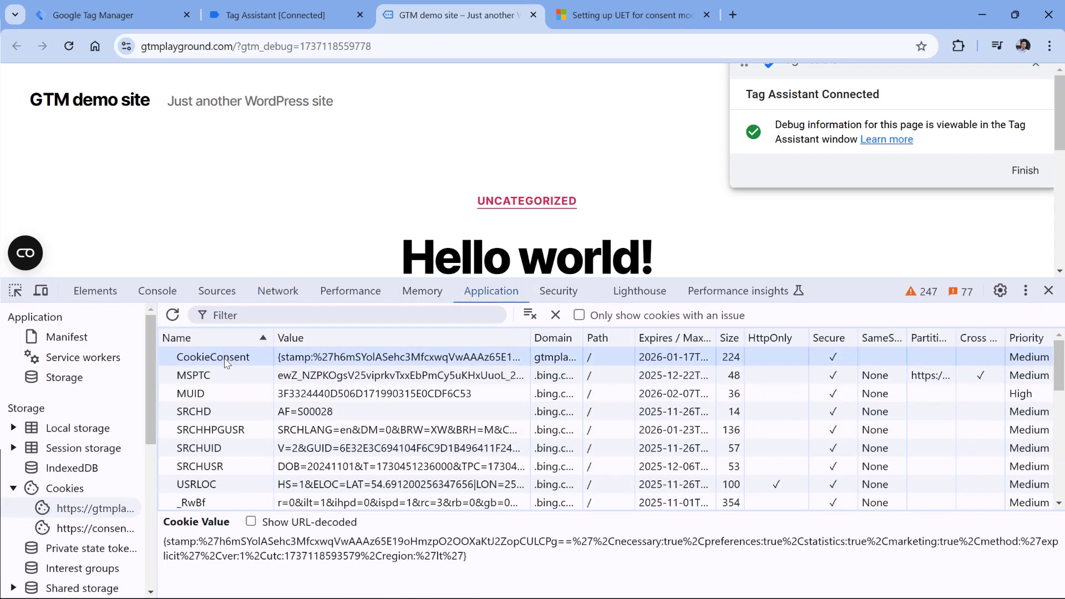
{"action": "key", "text": "Delete"}
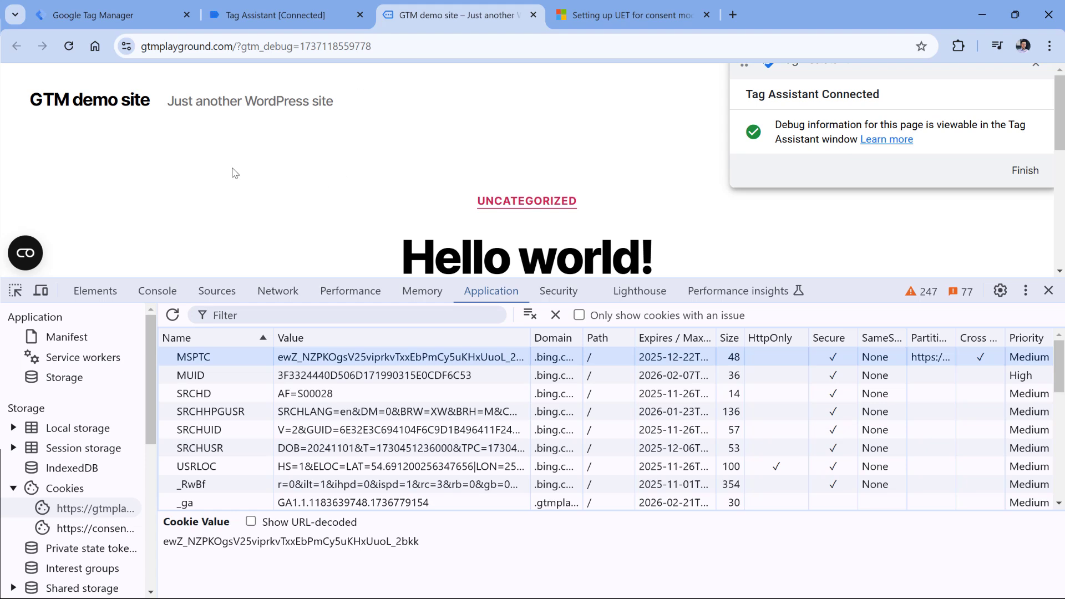
Restart the container preview from Google Tag Manager and continue into Tag Assistant once gtmplayground.com is connected.
{"action": "left_click", "coordinate": [120, 11]}
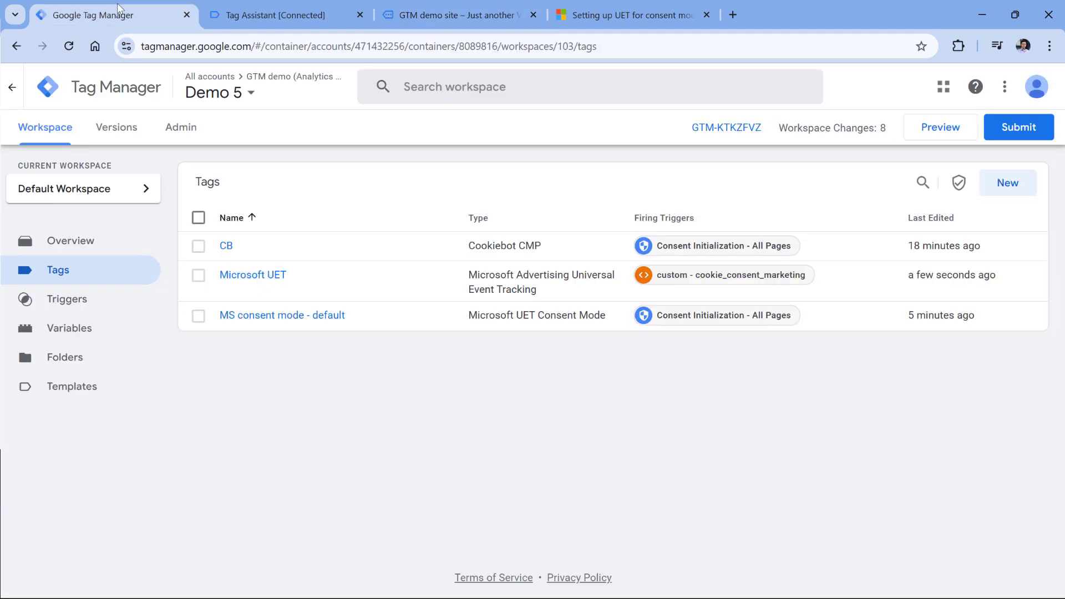
{"action": "left_click", "coordinate": [940, 130]}
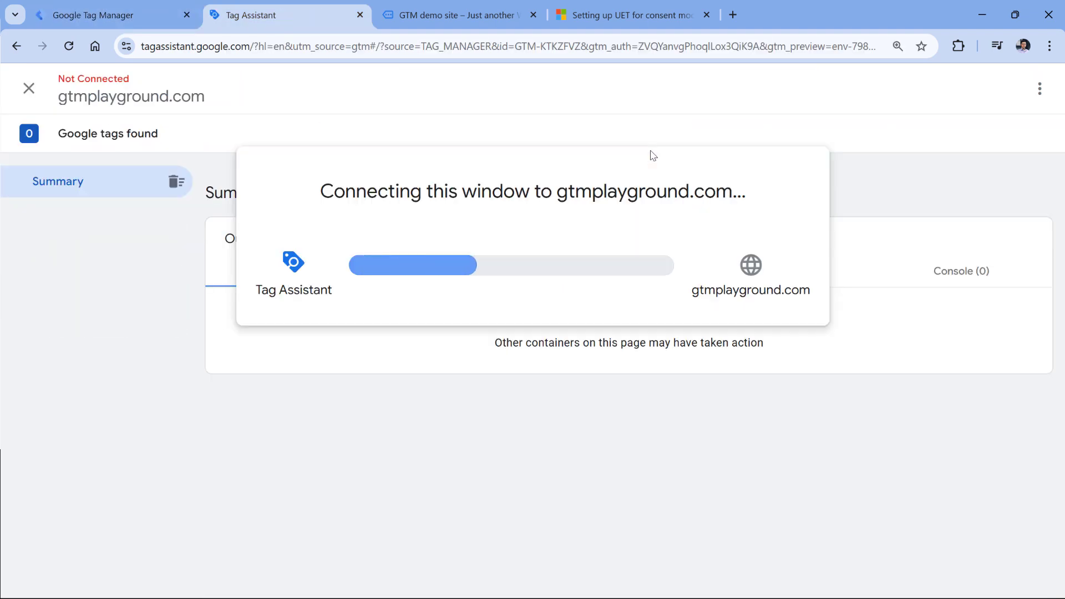
{"action": "left_click", "coordinate": [506, 366]}
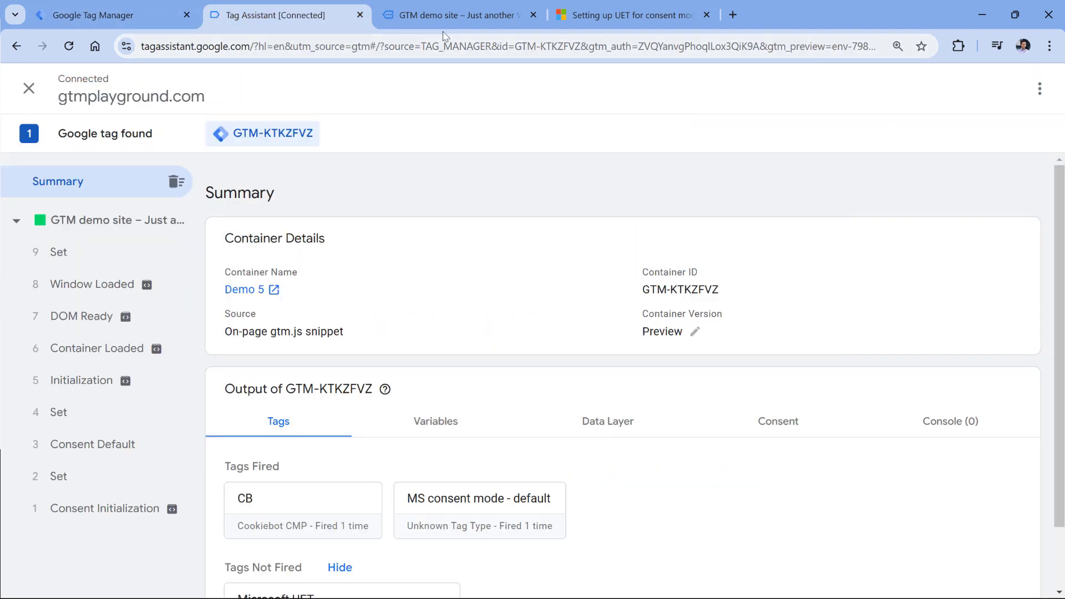
Check the demo site's network requests filtered by bing before answering the cookie banner.
{"action": "left_click", "coordinate": [455, 15]}
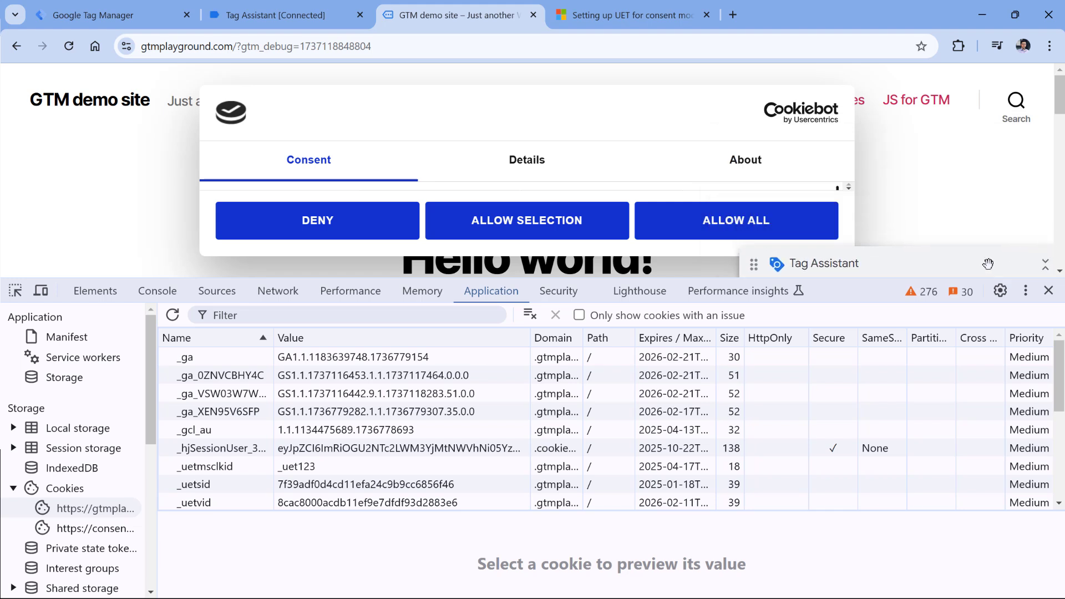
{"action": "left_click", "coordinate": [279, 292]}
{"action": "left_click", "coordinate": [91, 341]}
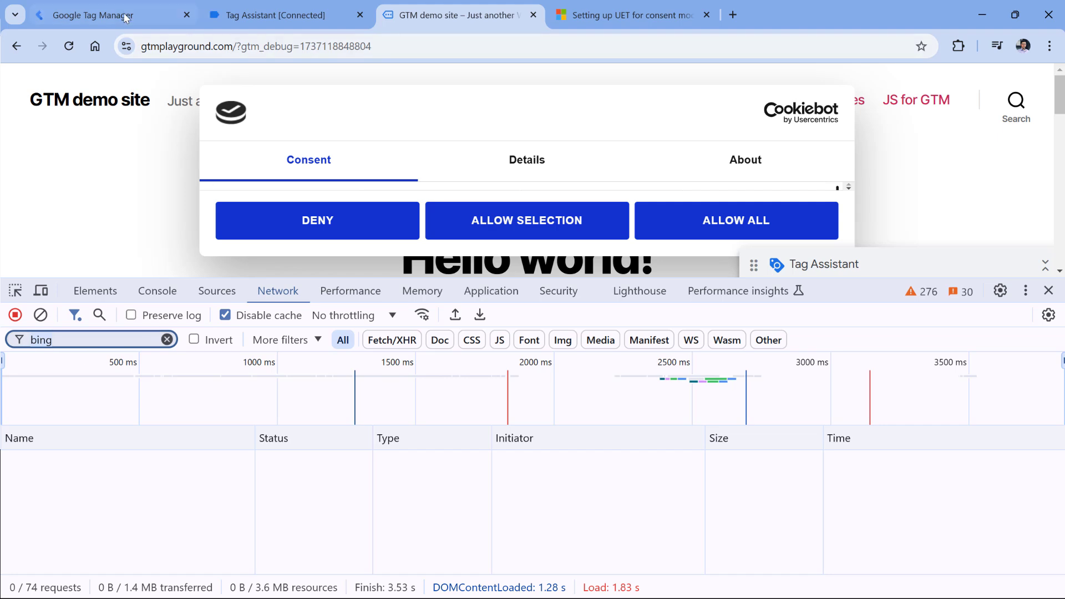
Switch to Tag Assistant and check the firing status of the Microsoft UET tag in the summary before consent is given.
{"action": "left_click", "coordinate": [244, 15]}
{"action": "scroll", "coordinate": [334, 420], "scroll_direction": "down", "scroll_amount": 2}
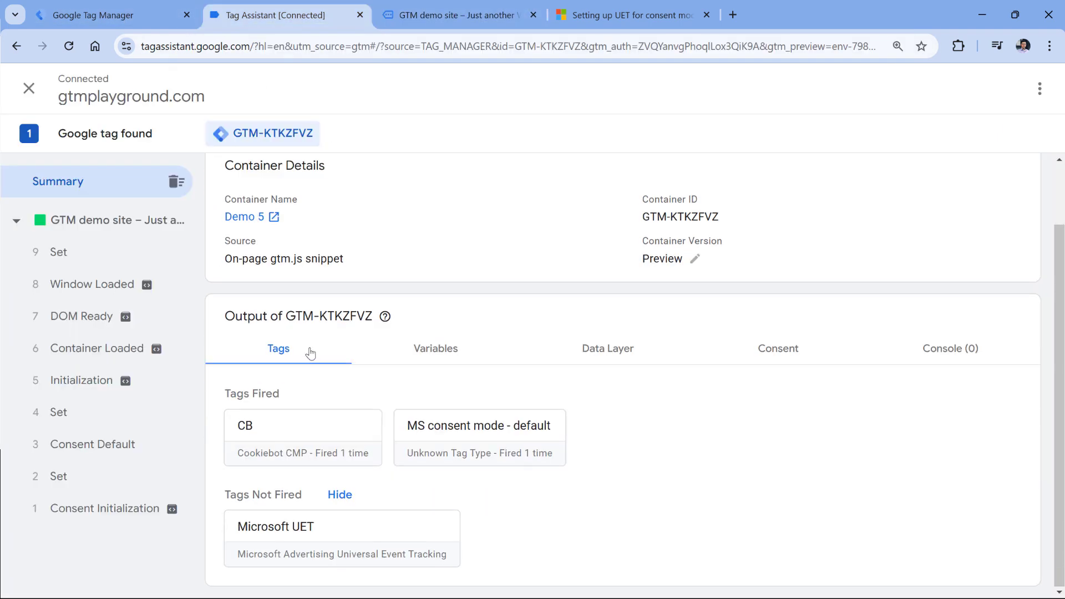
{"action": "left_click_drag", "start_coordinate": [225, 495], "coordinate": [307, 500]}
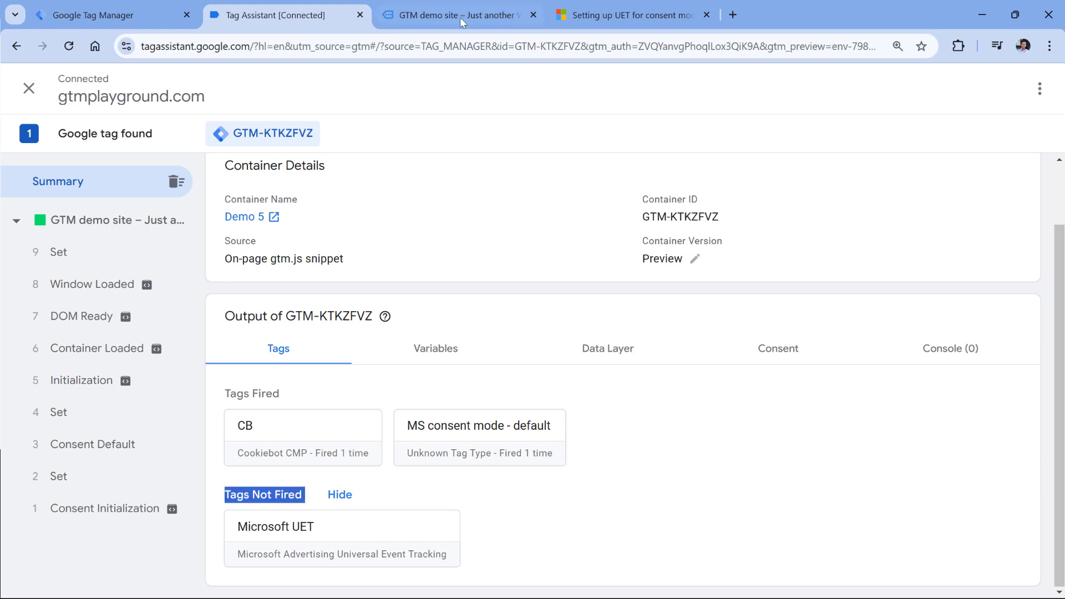
{"action": "left_click", "coordinate": [301, 498]}
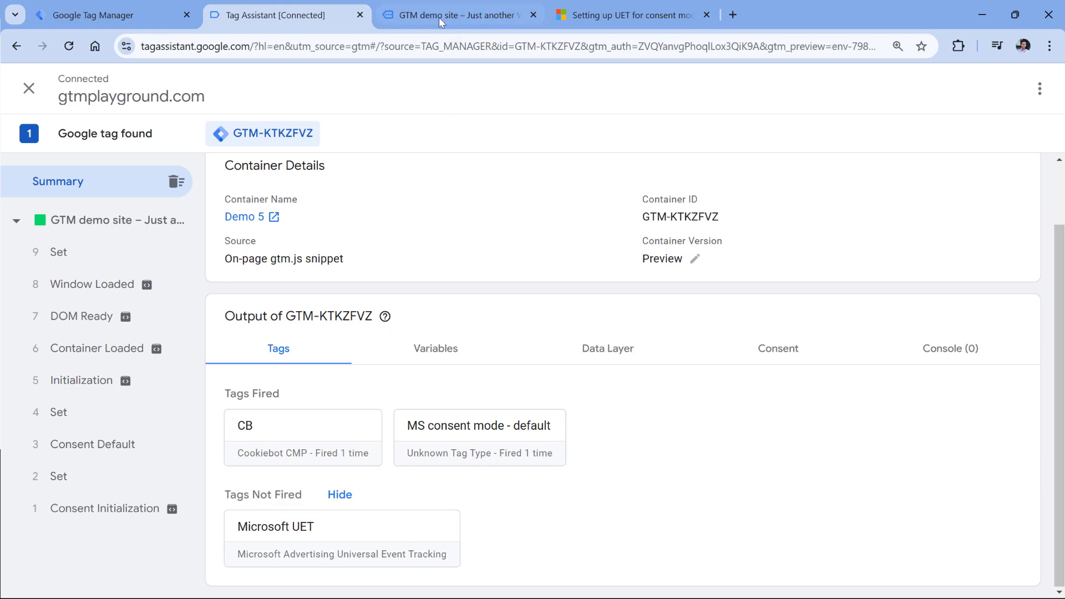
Allow all cookies in the demo site's Cookiebot banner and check the tags fired on the cookie_consent_marketing event in Tag Assistant.
{"action": "left_click", "coordinate": [438, 18]}
{"action": "left_click", "coordinate": [720, 231]}
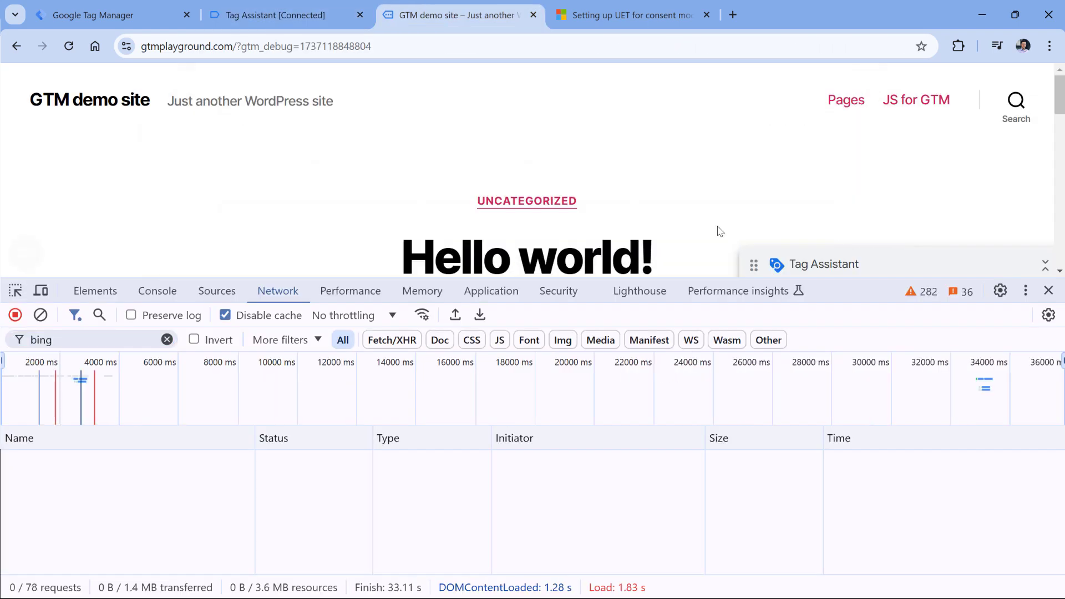
{"action": "left_click", "coordinate": [276, 15]}
{"action": "left_click", "coordinate": [93, 255]}
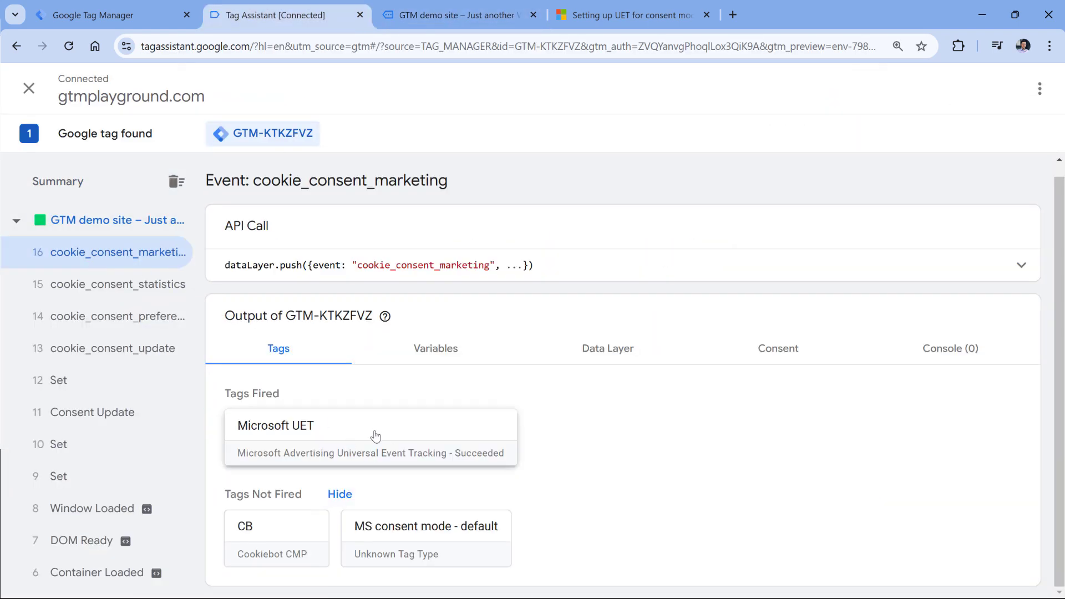
Switch to the demo site and inspect the evt, src and asc parameters in the payloads of the consent and page load bing requests.
{"action": "left_click", "coordinate": [448, 17]}
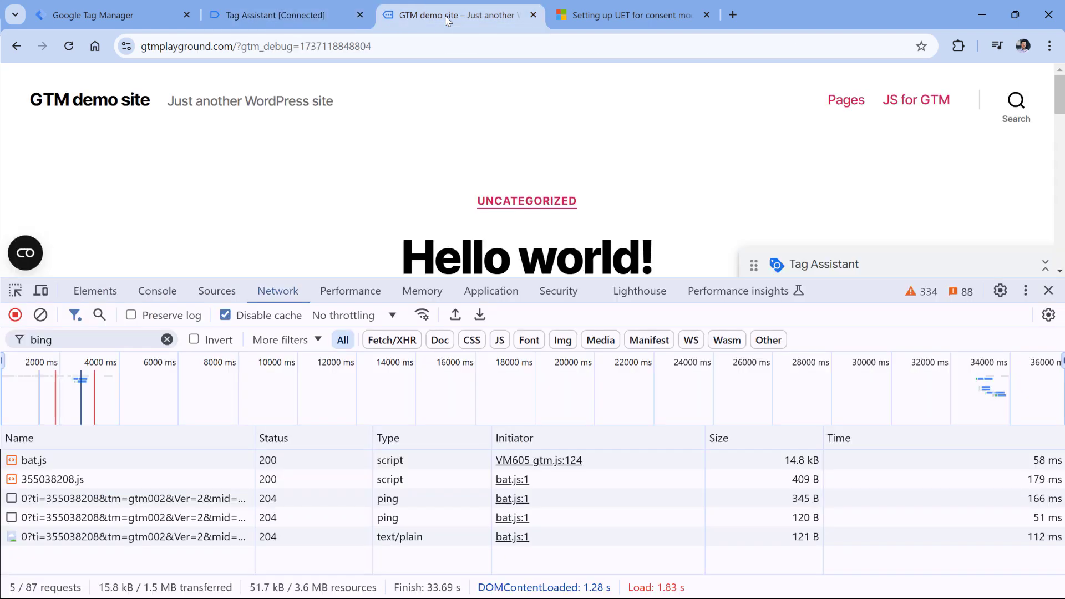
{"action": "left_click", "coordinate": [103, 502]}
{"action": "scroll", "coordinate": [311, 527], "scroll_direction": "down", "scroll_amount": 3}
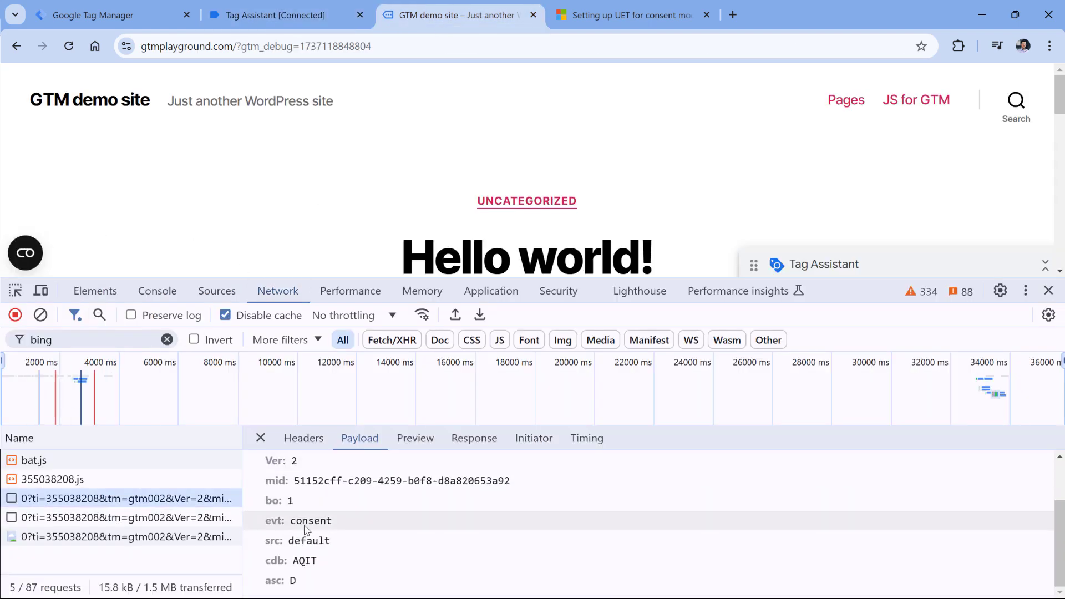
{"action": "left_click", "coordinate": [134, 521]}
{"action": "scroll", "coordinate": [310, 529], "scroll_direction": "down", "scroll_amount": 3}
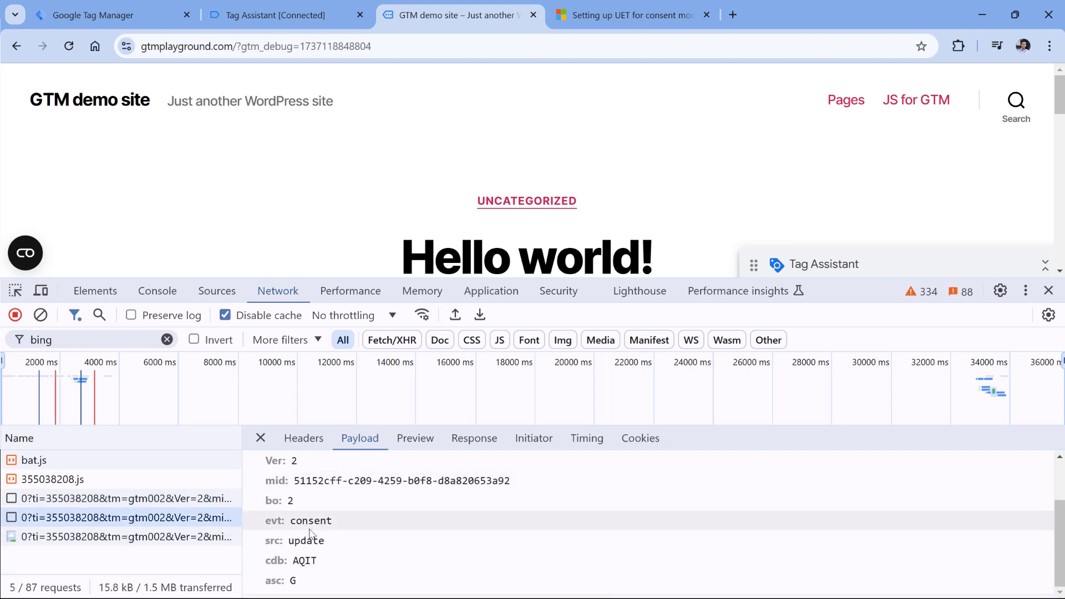
{"action": "left_click", "coordinate": [115, 538]}
{"action": "scroll", "coordinate": [321, 509], "scroll_direction": "down", "scroll_amount": 5}
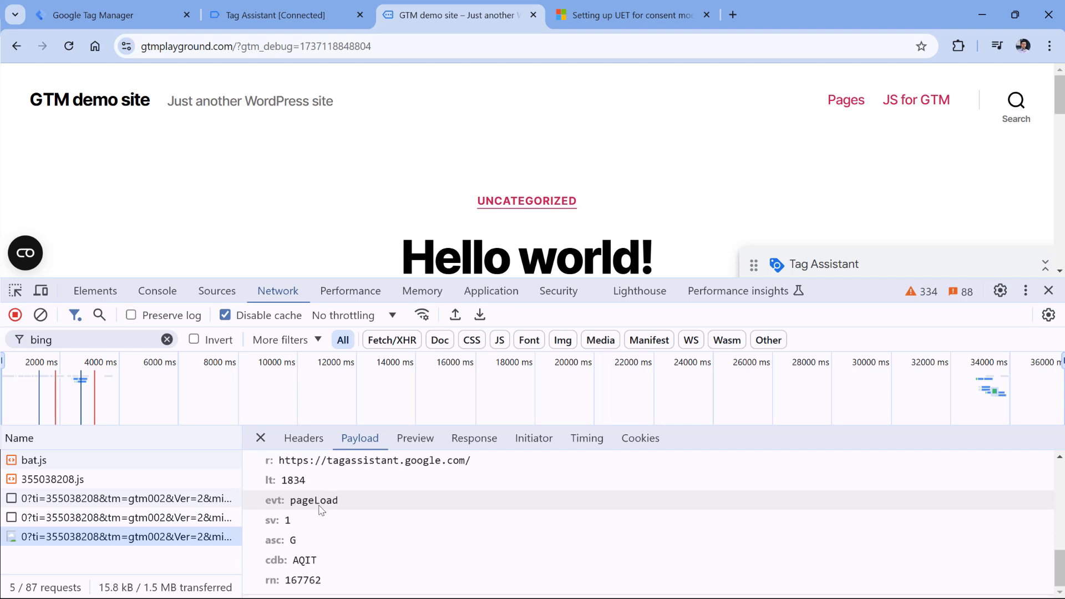
Inspect the src parameter in the payload of the preceding bing consent request.
{"action": "key", "text": "Up"}
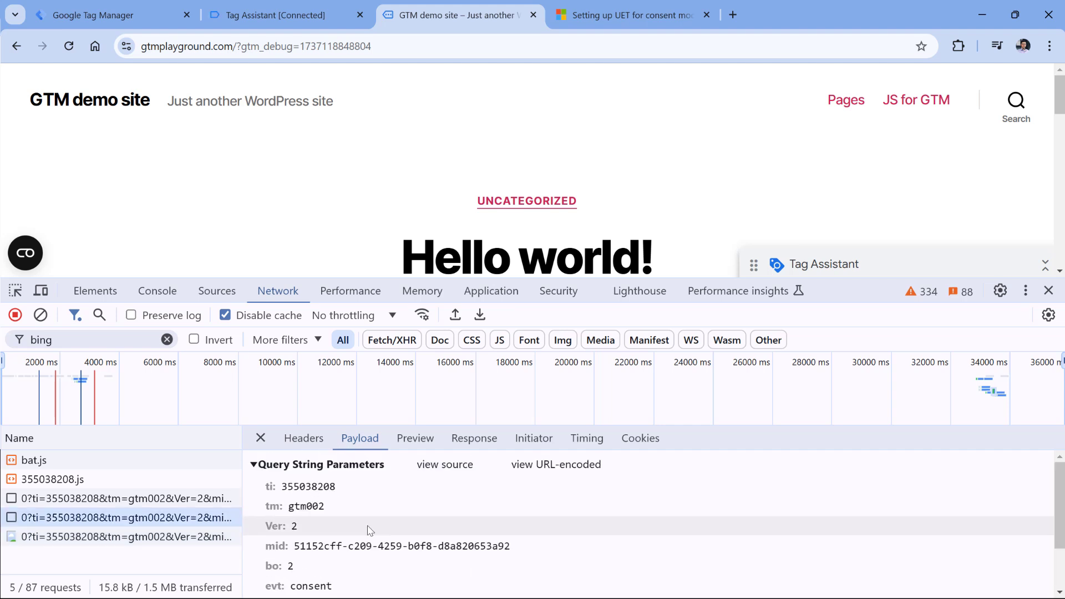
{"action": "scroll", "coordinate": [386, 523], "scroll_direction": "down", "scroll_amount": 2}
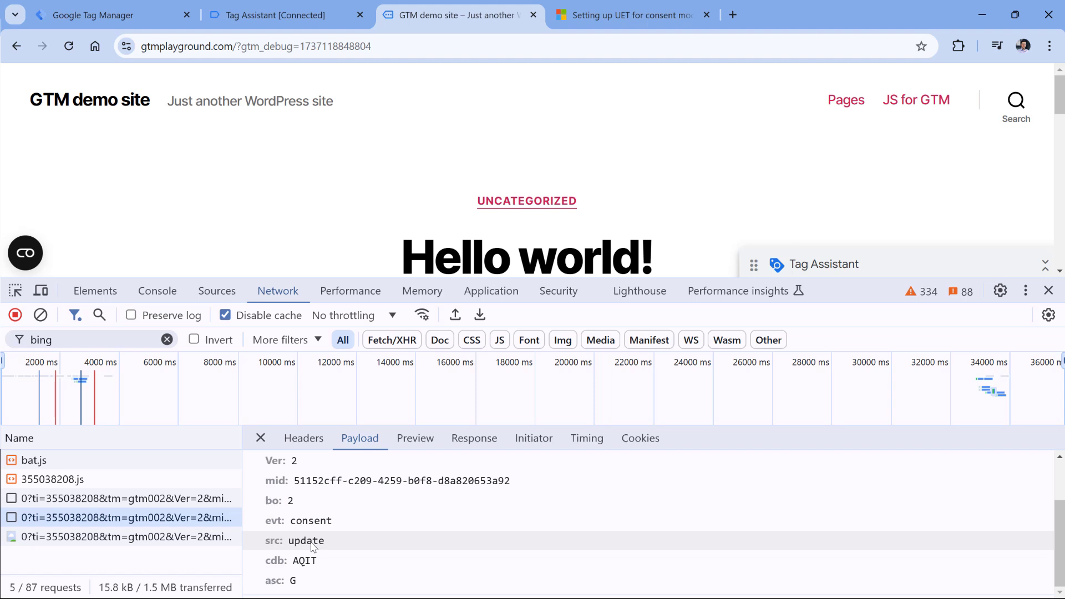
Switch to Tag Manager and create a Microsoft UET Consent Mode tag with the default consent command and ad_storage status set to denied.
{"action": "key", "text": "ctrl+1"}
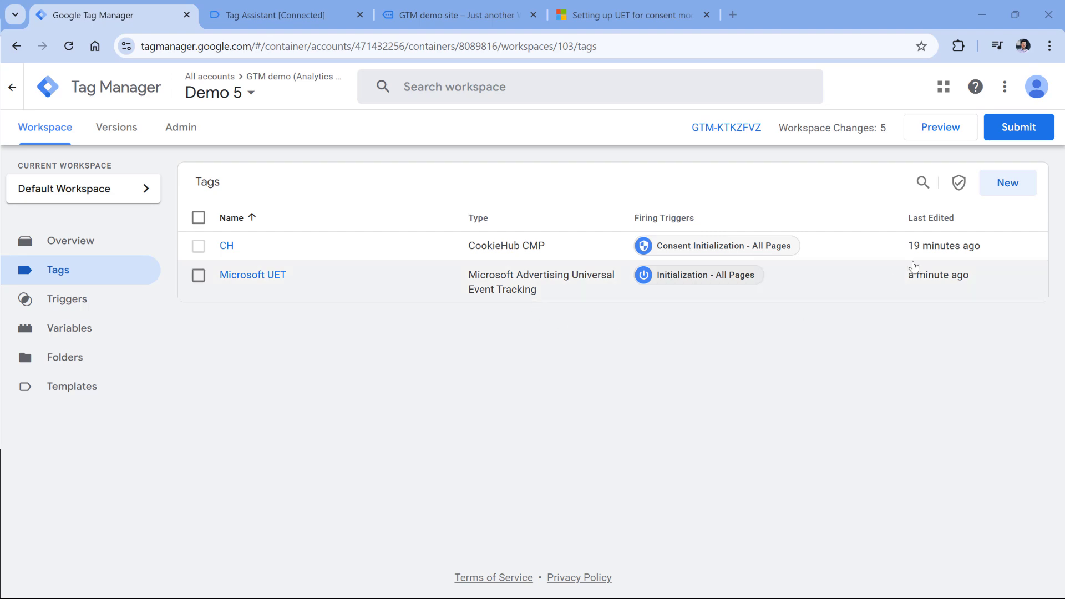
{"action": "left_click", "coordinate": [1009, 191]}
{"action": "left_click", "coordinate": [454, 231]}
{"action": "scroll", "coordinate": [695, 355], "scroll_direction": "down", "scroll_amount": 4}
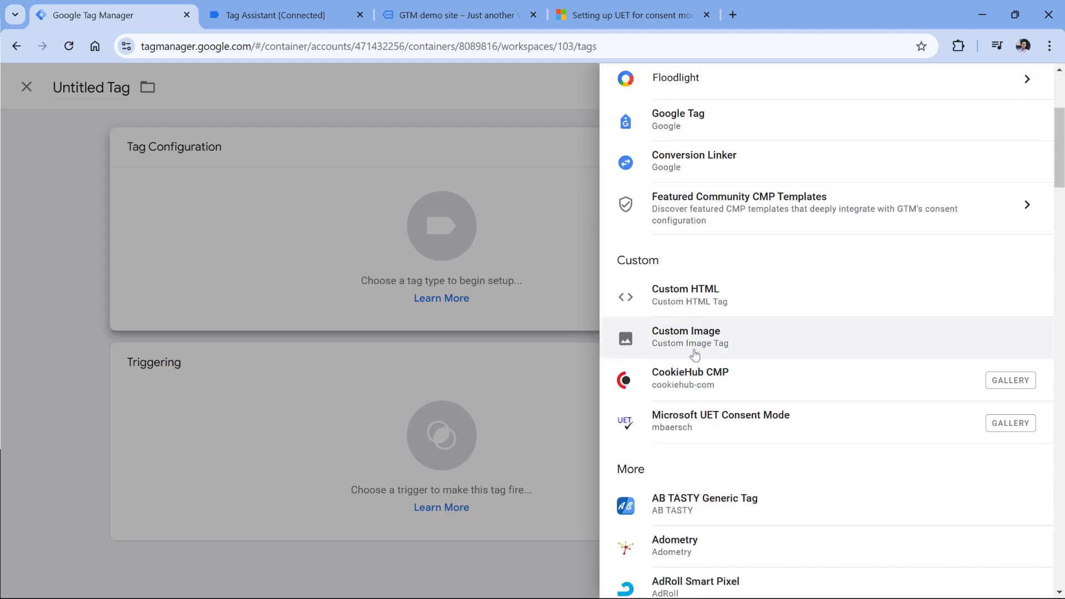
{"action": "left_click", "coordinate": [727, 434]}
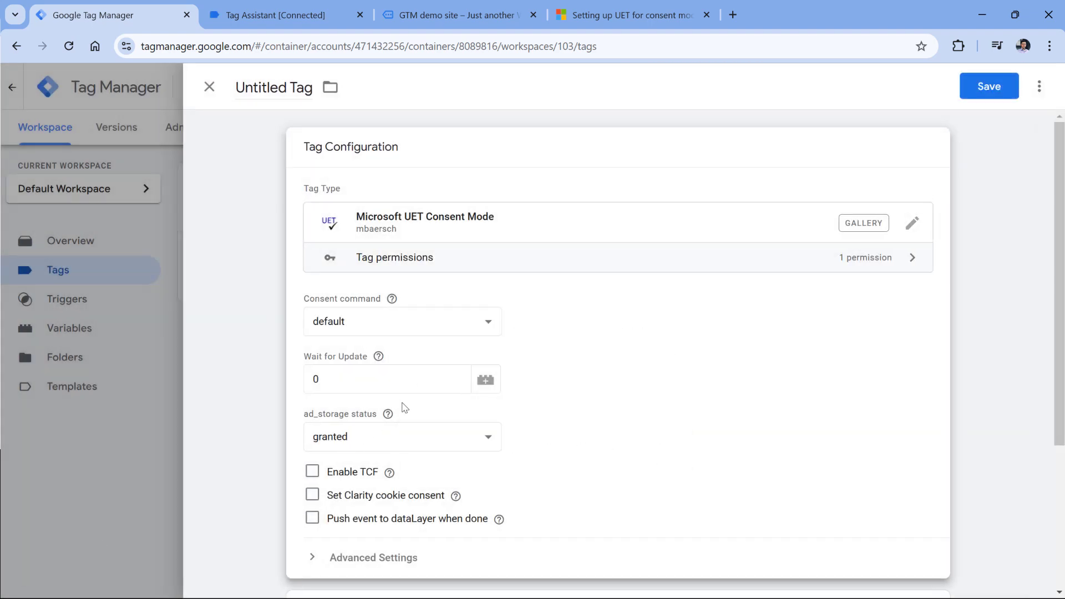
{"action": "left_click", "coordinate": [348, 447]}
{"action": "left_click", "coordinate": [333, 228]}
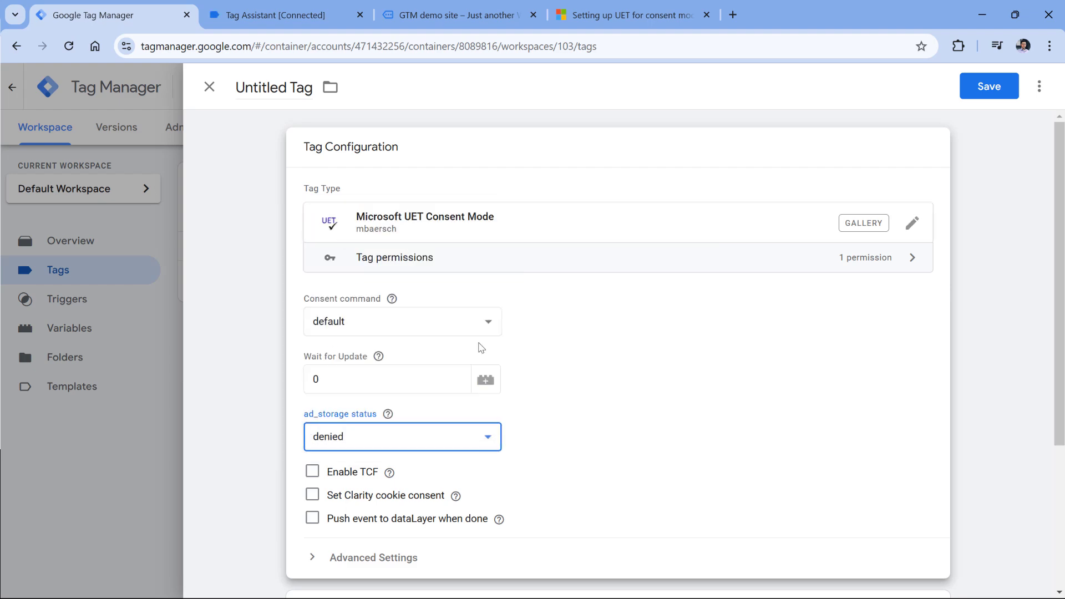
Fire the tag on Consent Initialization - All Pages, name it "MS consent mode - default" and save it.
{"action": "scroll", "coordinate": [555, 364], "scroll_direction": "down", "scroll_amount": 4}
{"action": "left_click", "coordinate": [314, 431]}
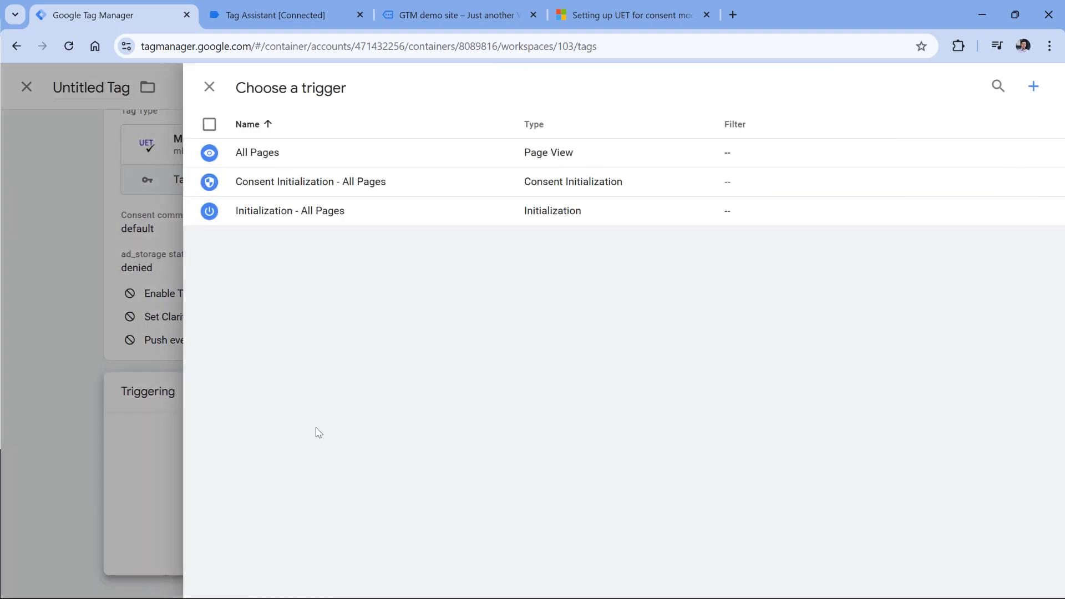
{"action": "left_click", "coordinate": [300, 183]}
{"action": "triple_click", "coordinate": [263, 91]}
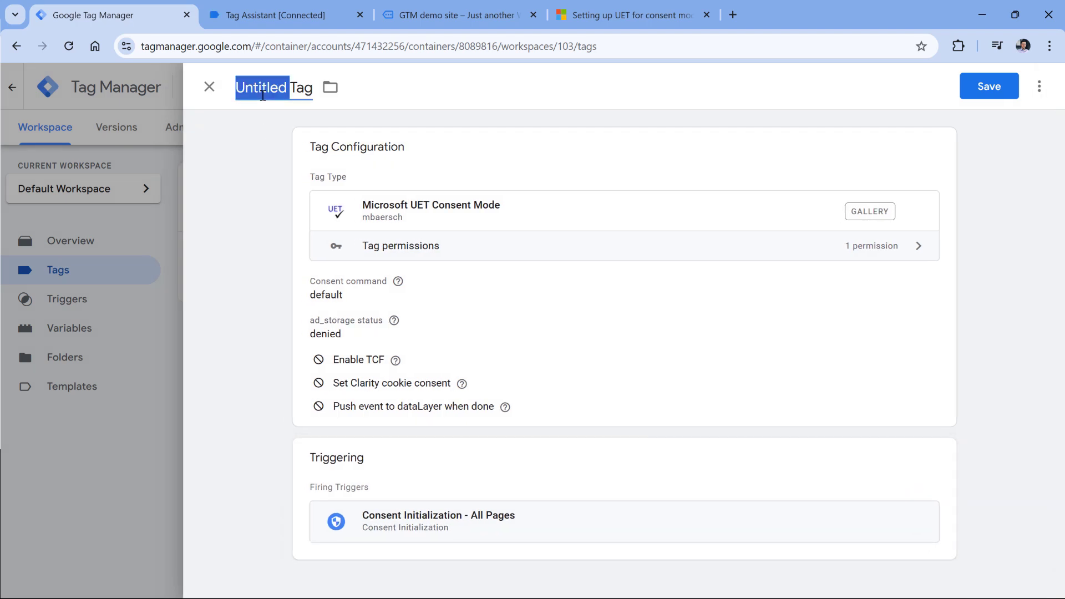
{"action": "type", "text": "MS co"}
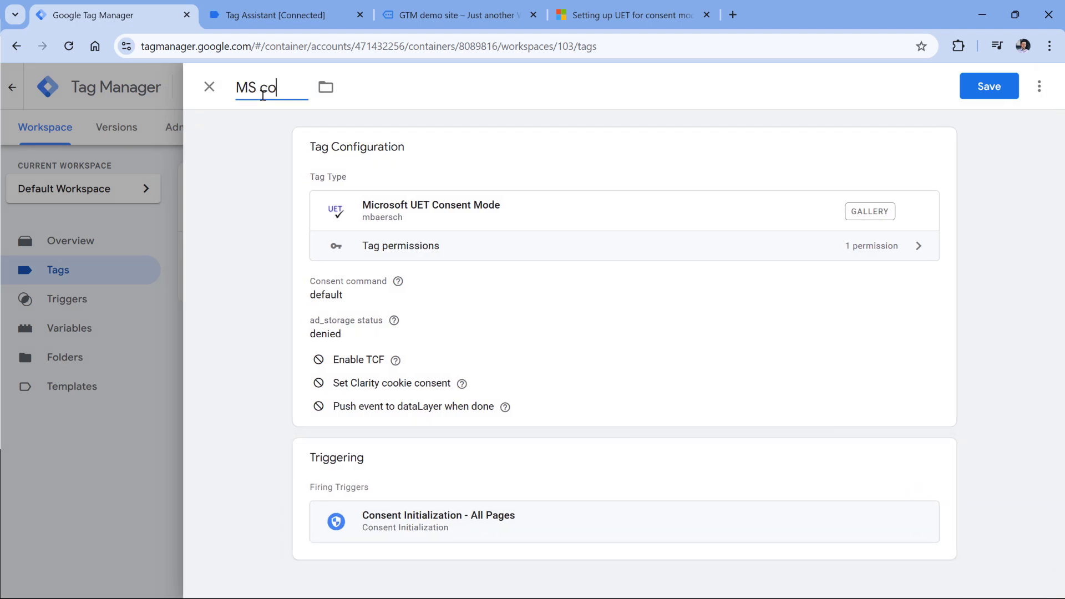
{"action": "type", "text": "nsent mode - default"}
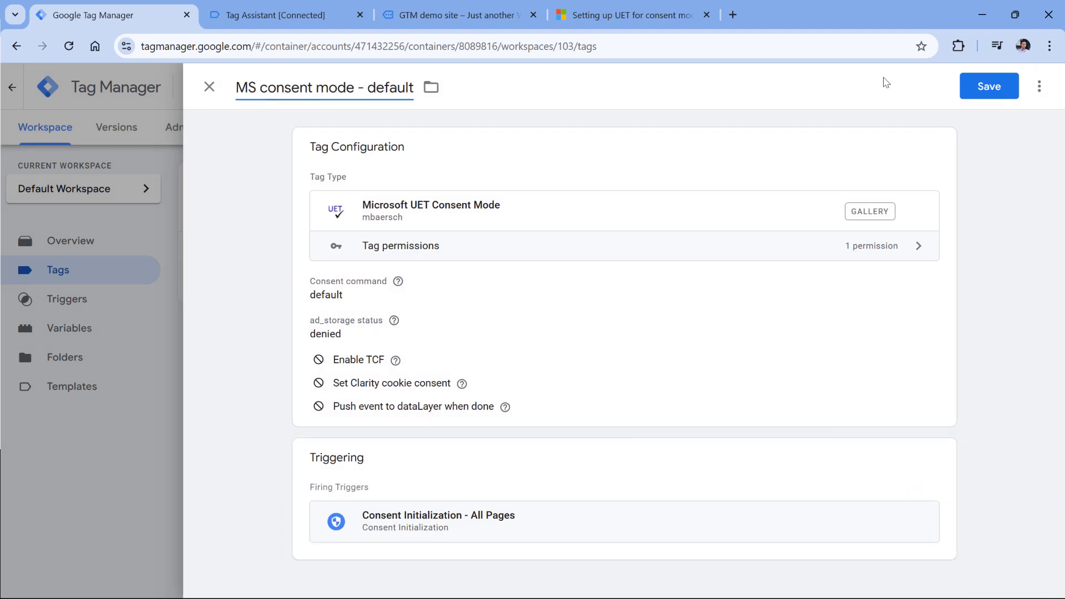
{"action": "left_click", "coordinate": [983, 89]}
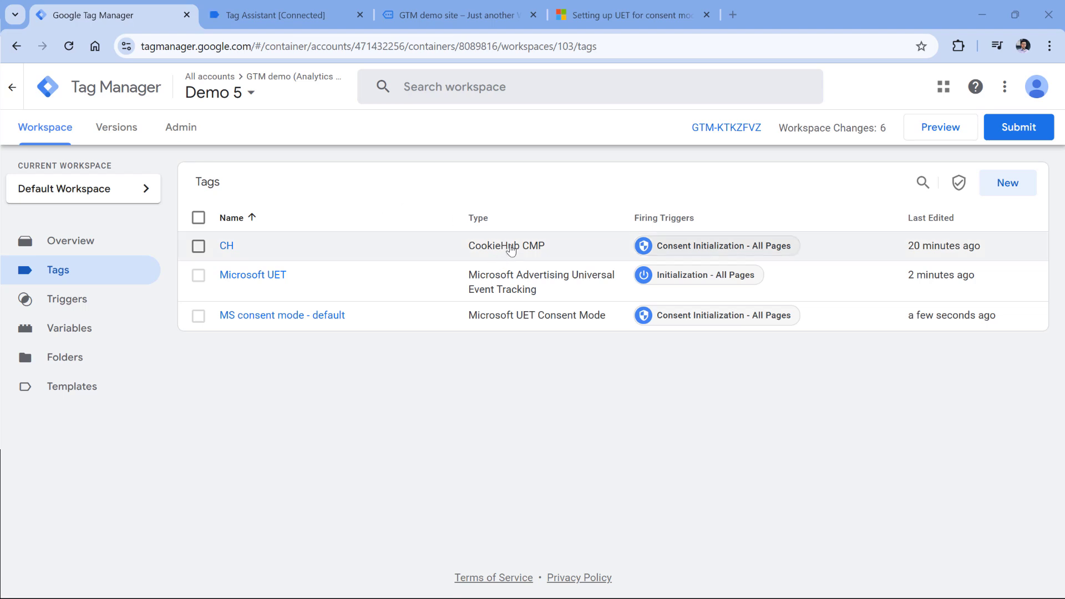
Preview the container, connect Tag Assistant and allow all cookies in the demo site's consent banner.
{"action": "left_click", "coordinate": [944, 134]}
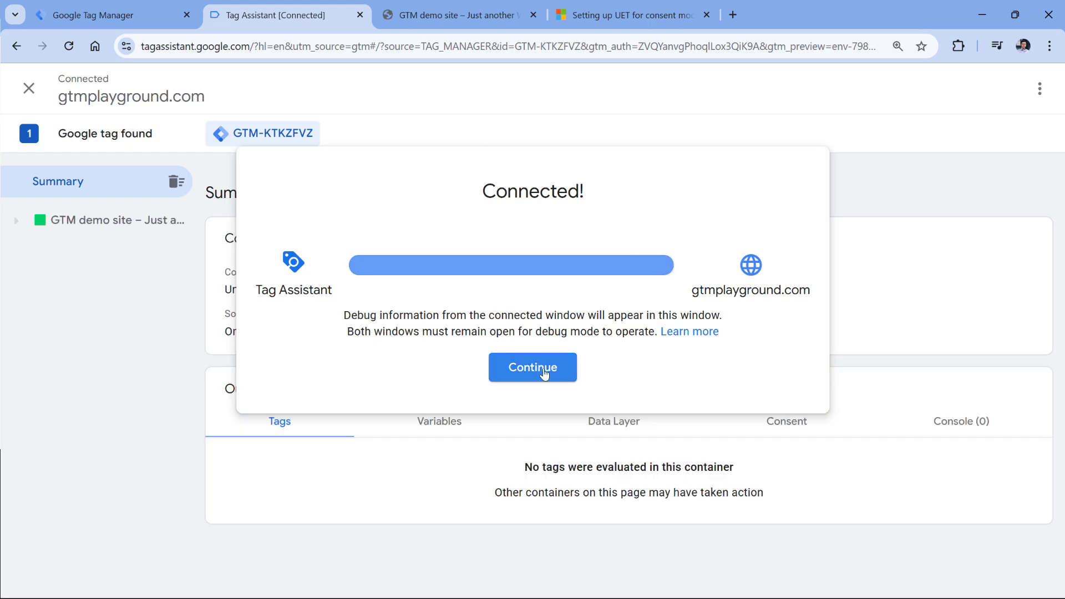
{"action": "left_click", "coordinate": [532, 366]}
{"action": "scroll", "coordinate": [107, 304], "scroll_direction": "down", "scroll_amount": 4}
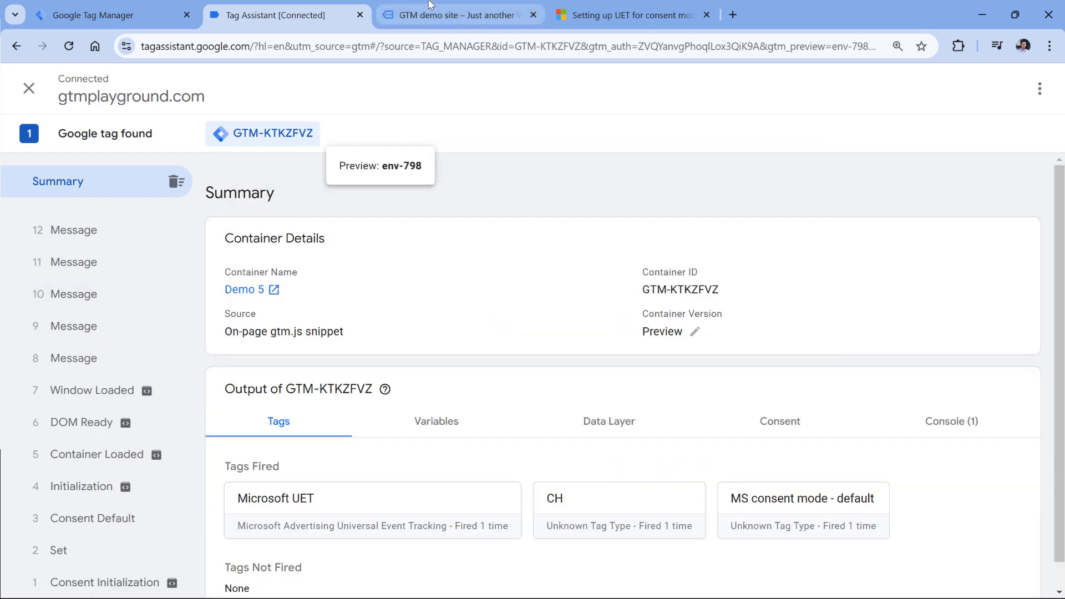
{"action": "left_click", "coordinate": [455, 15]}
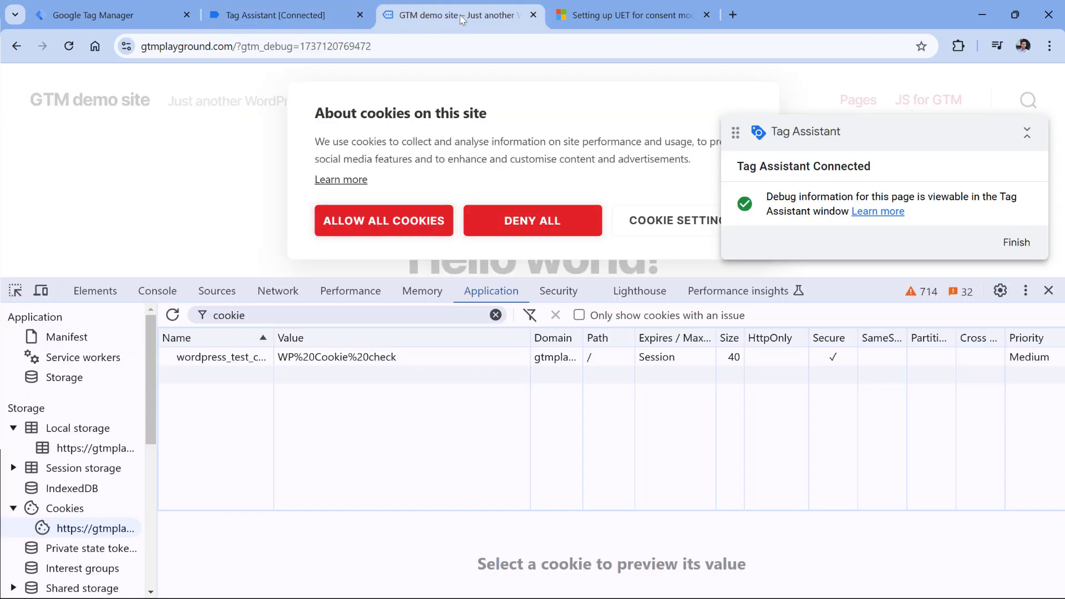
{"action": "left_click", "coordinate": [394, 228]}
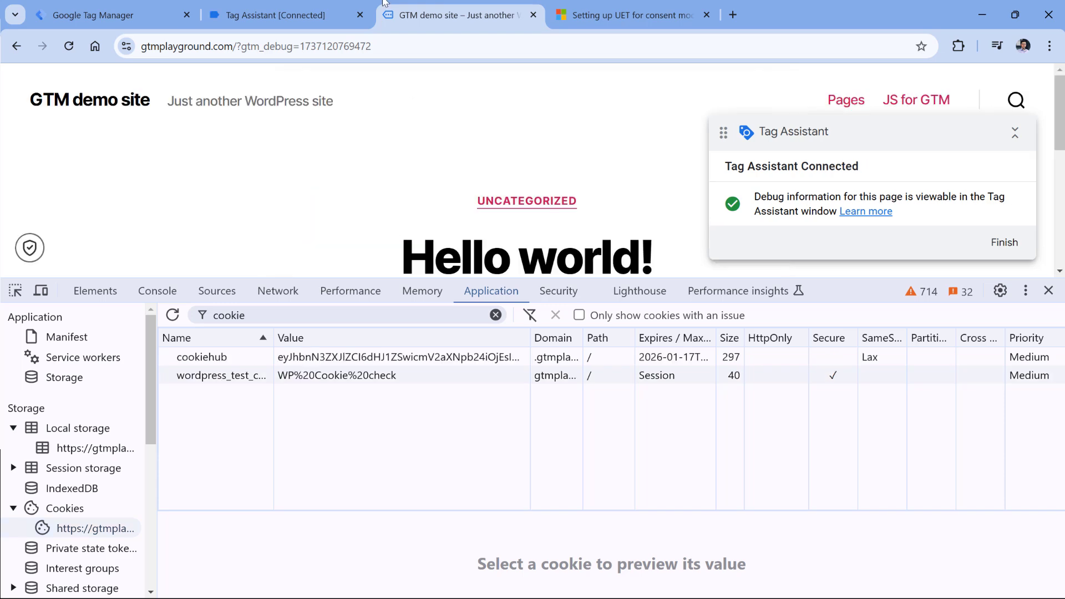
Switch to Tag Assistant, open the cookiehub_consent_update event and copy its event name from the API call.
{"action": "key", "text": "ctrl+shift+Tab"}
{"action": "scroll", "coordinate": [111, 282], "scroll_direction": "down", "scroll_amount": 1}
{"action": "scroll", "coordinate": [113, 281], "scroll_direction": "up", "scroll_amount": 5}
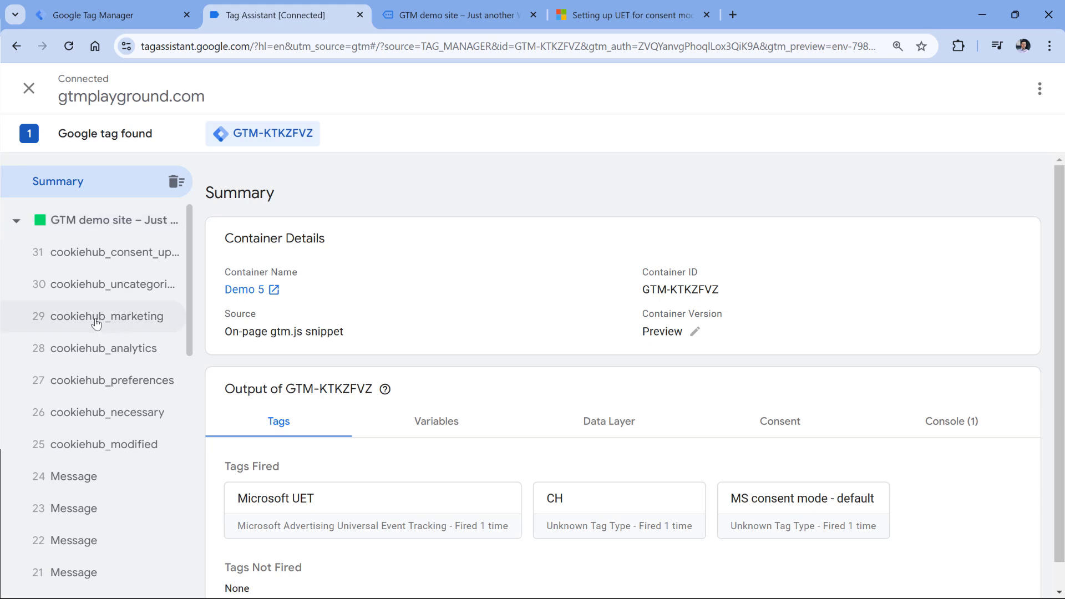
{"action": "left_click", "coordinate": [96, 323]}
{"action": "left_click", "coordinate": [83, 219]}
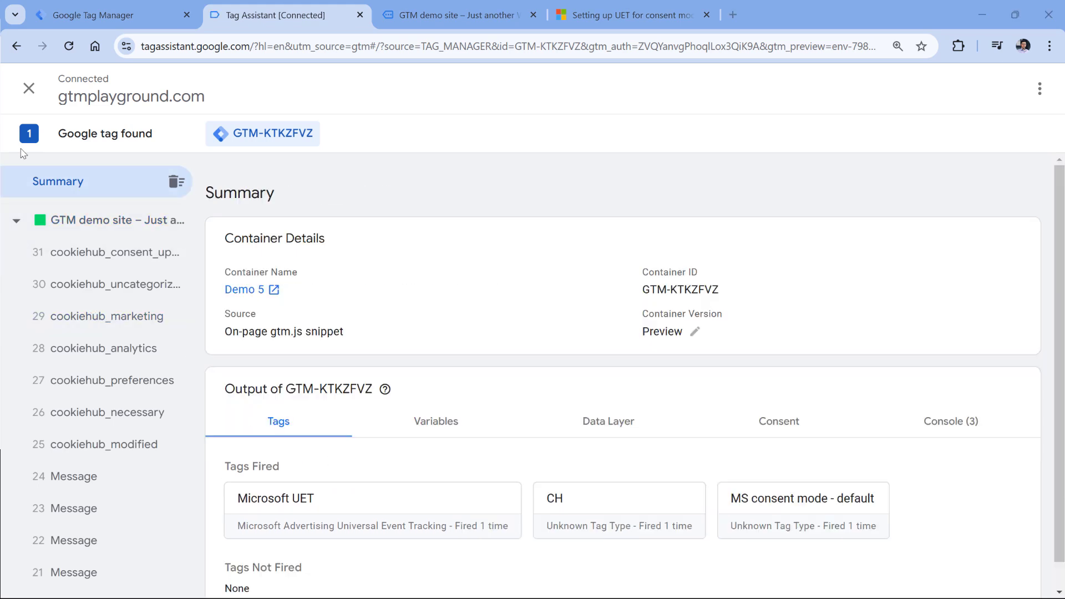
{"action": "left_click", "coordinate": [96, 257]}
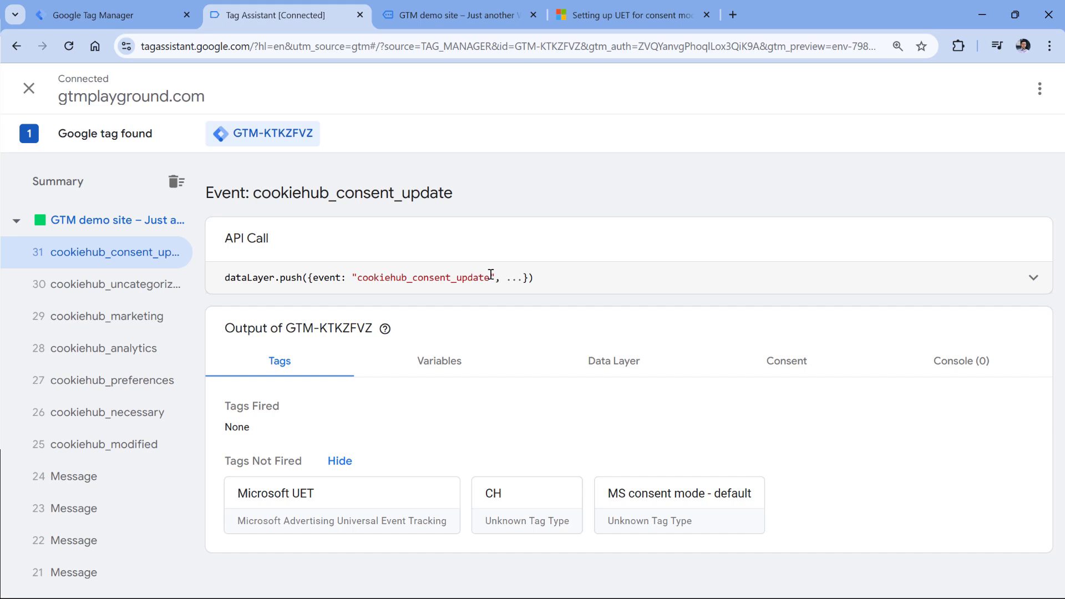
{"action": "double_click", "coordinate": [370, 276]}
{"action": "key", "text": "ctrl+c"}
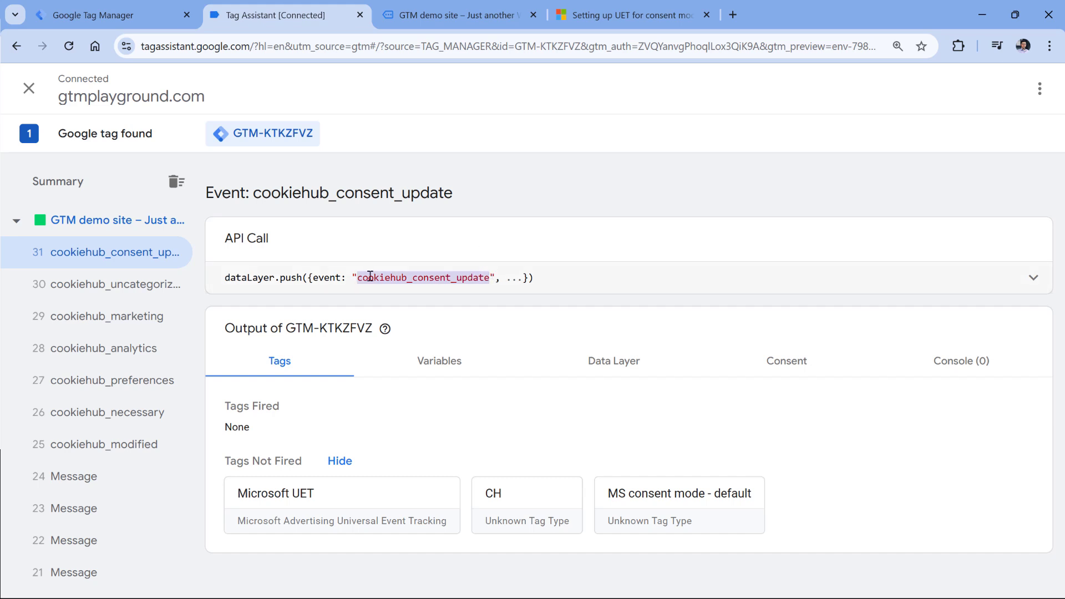
{"action": "right_click", "coordinate": [411, 280]}
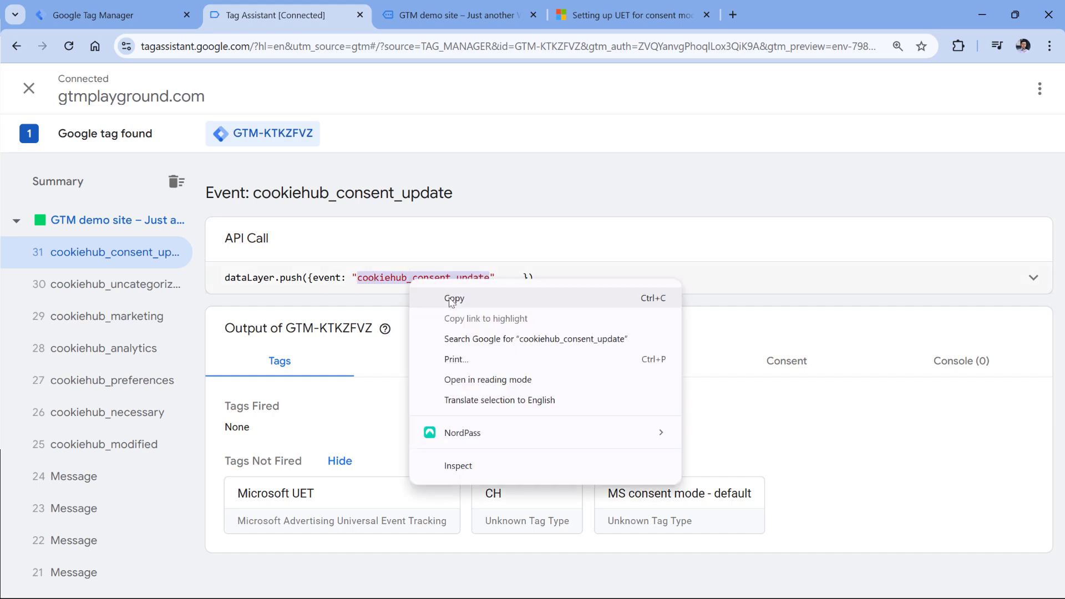
{"action": "left_click", "coordinate": [451, 299]}
Switch to Tag Manager and create a Custom Event trigger with the event name cookiehub_consent_update.
{"action": "left_click", "coordinate": [92, 15]}
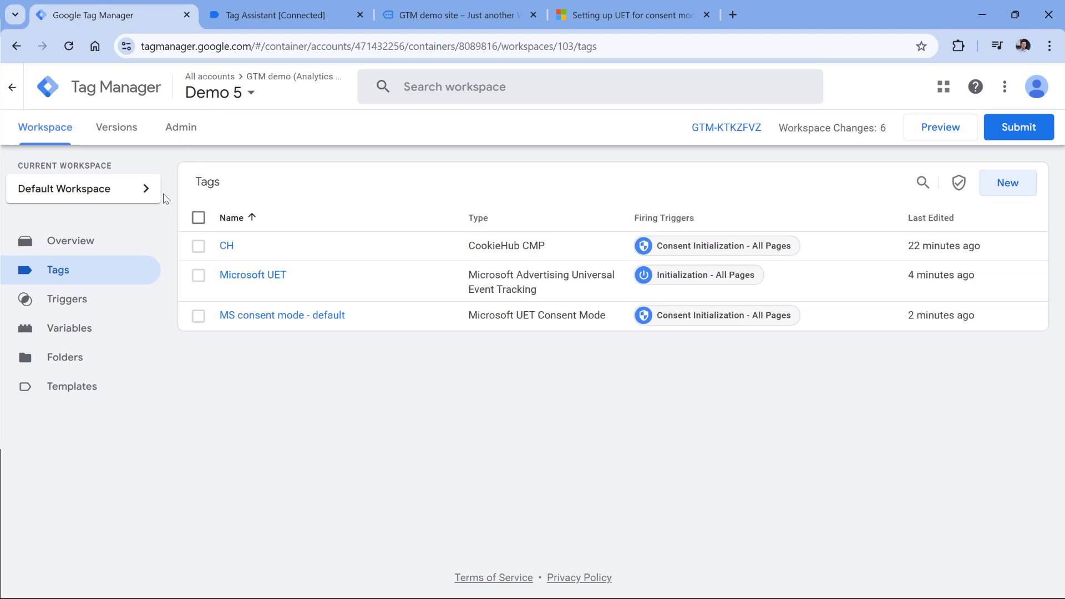
{"action": "left_click", "coordinate": [69, 302]}
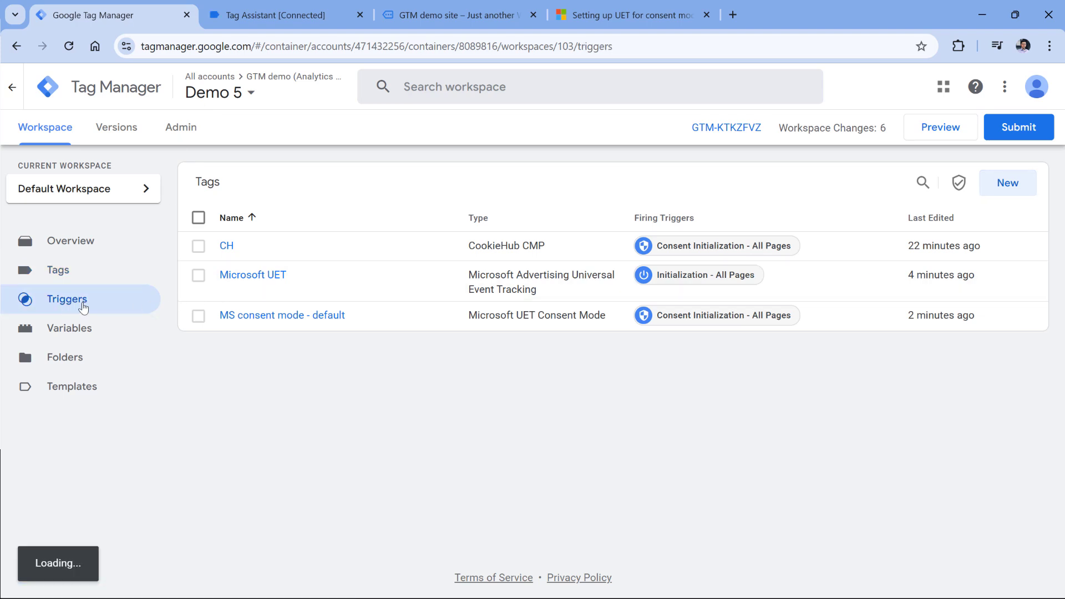
{"action": "left_click", "coordinate": [1007, 183]}
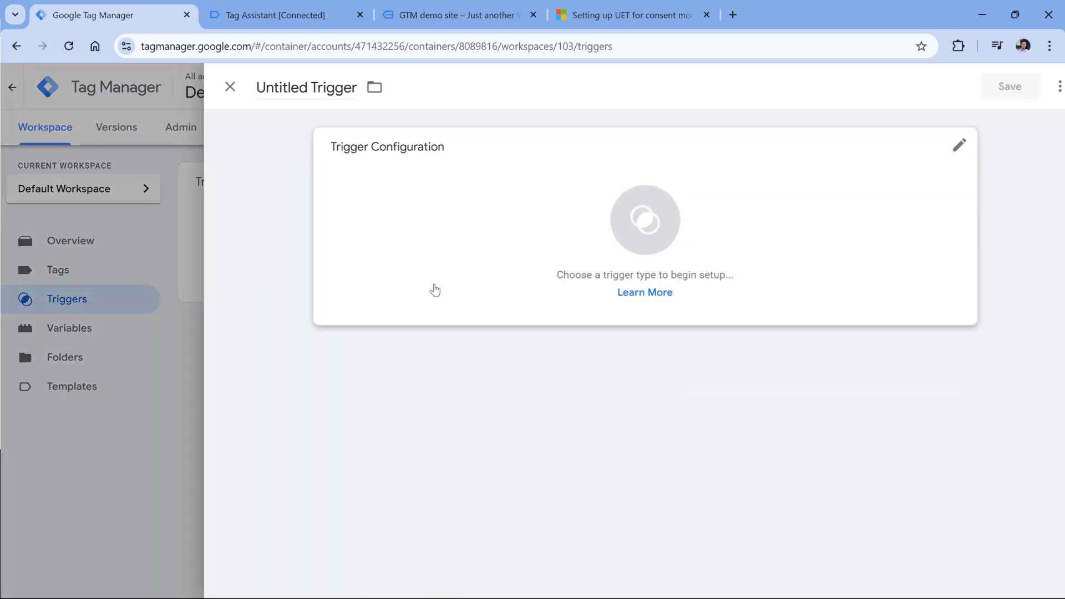
{"action": "left_click", "coordinate": [438, 239]}
{"action": "scroll", "coordinate": [692, 281], "scroll_direction": "down", "scroll_amount": 5}
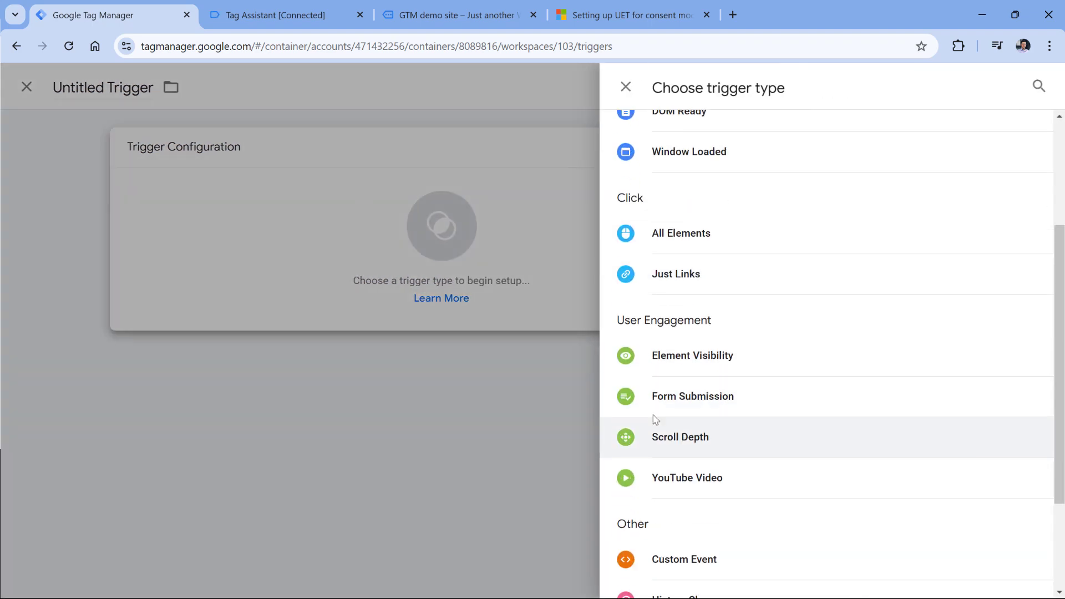
{"action": "left_click", "coordinate": [690, 417]}
{"action": "left_click", "coordinate": [316, 295]}
{"action": "key", "text": "ctrl+v"}
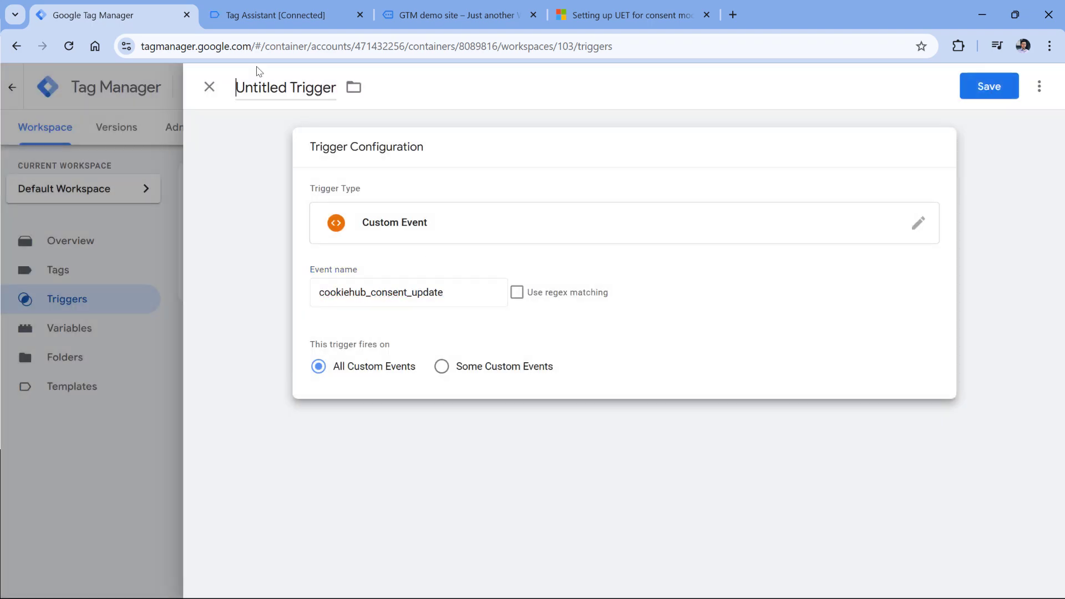
Name the new trigger "custom - cookiehub_consent_update".
{"action": "left_click", "coordinate": [277, 86]}
{"action": "type", "text": "custom -"}
{"action": "key", "text": "ctrl+v"}
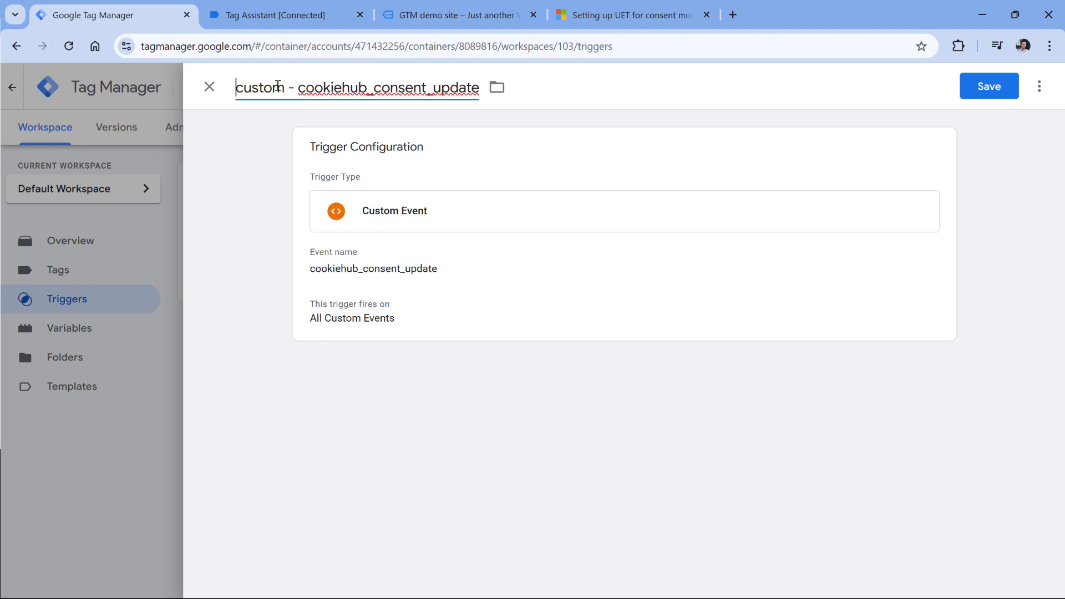
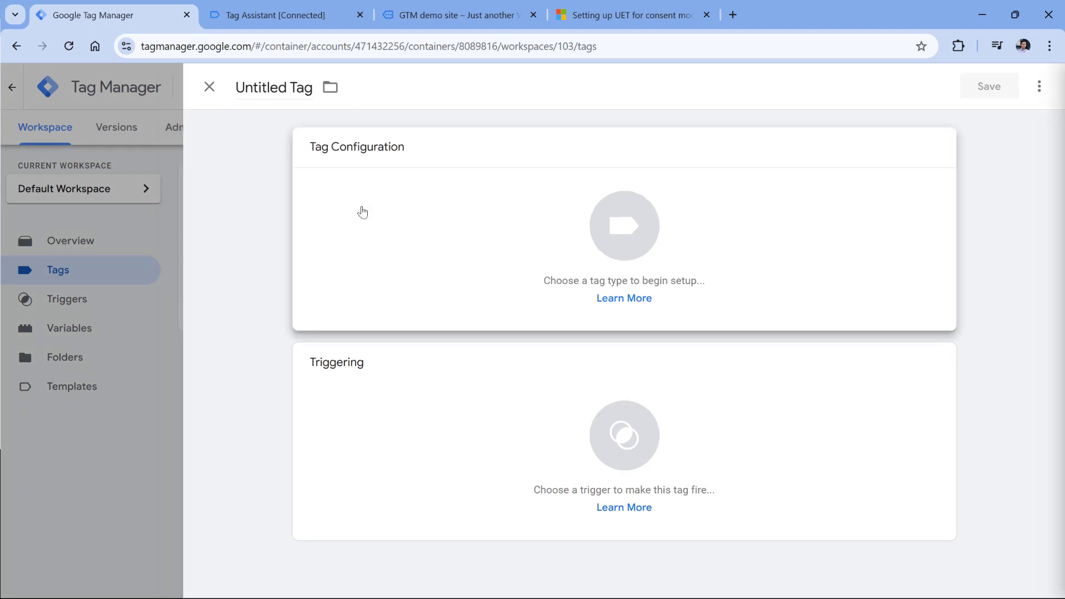
Configure the new tag as Microsoft UET Consent Mode with the update consent command.
{"action": "left_click", "coordinate": [361, 212]}
{"action": "scroll", "coordinate": [747, 202], "scroll_direction": "down", "scroll_amount": 4}
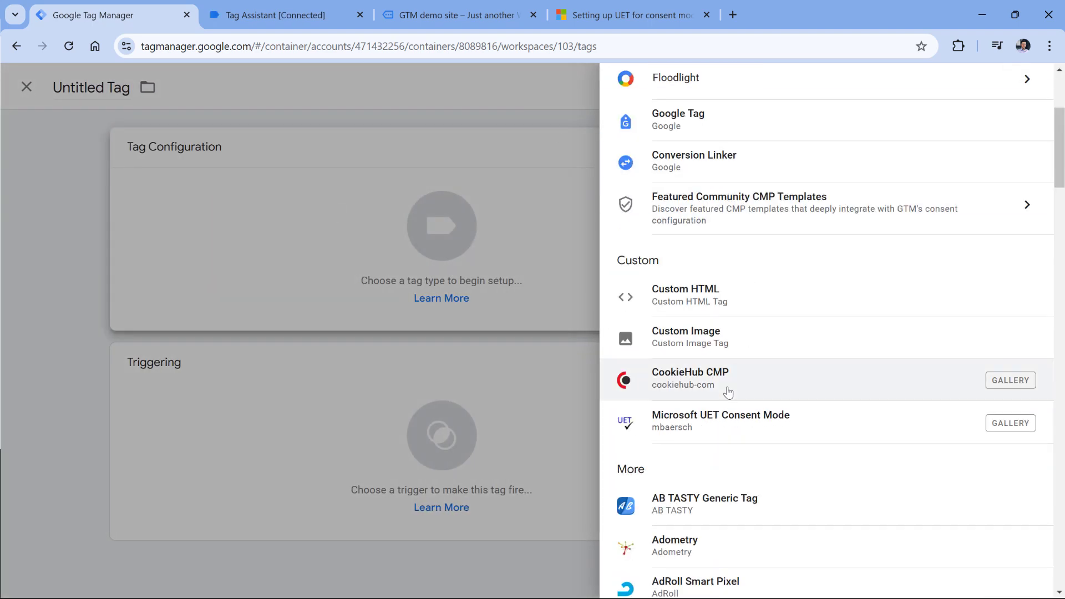
{"action": "left_click", "coordinate": [733, 427]}
{"action": "left_click", "coordinate": [393, 327]}
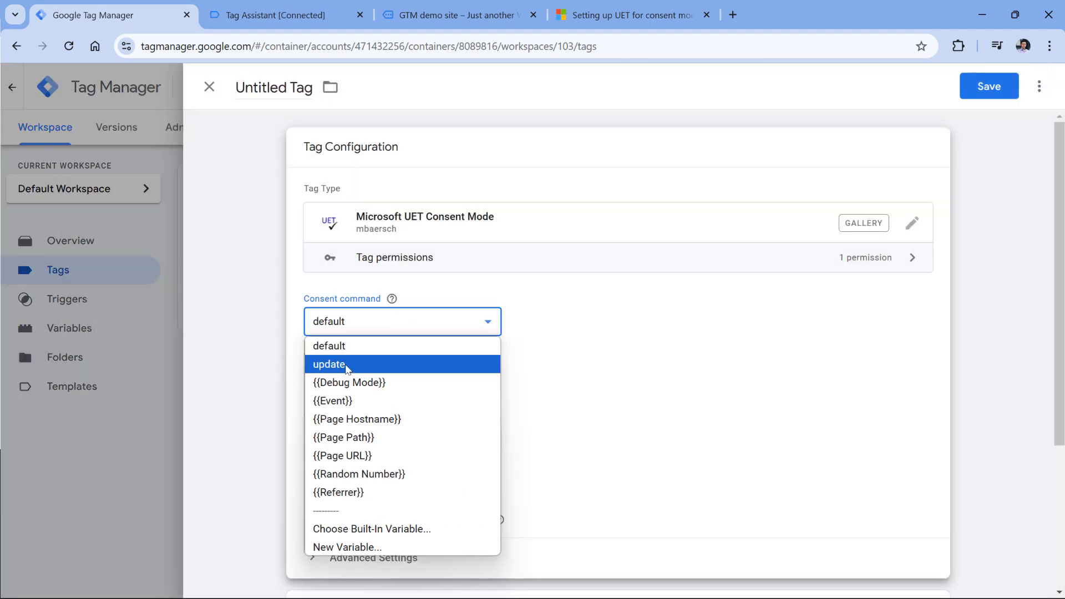
{"action": "left_click", "coordinate": [341, 364]}
{"action": "mouse_move", "coordinate": [394, 380]}
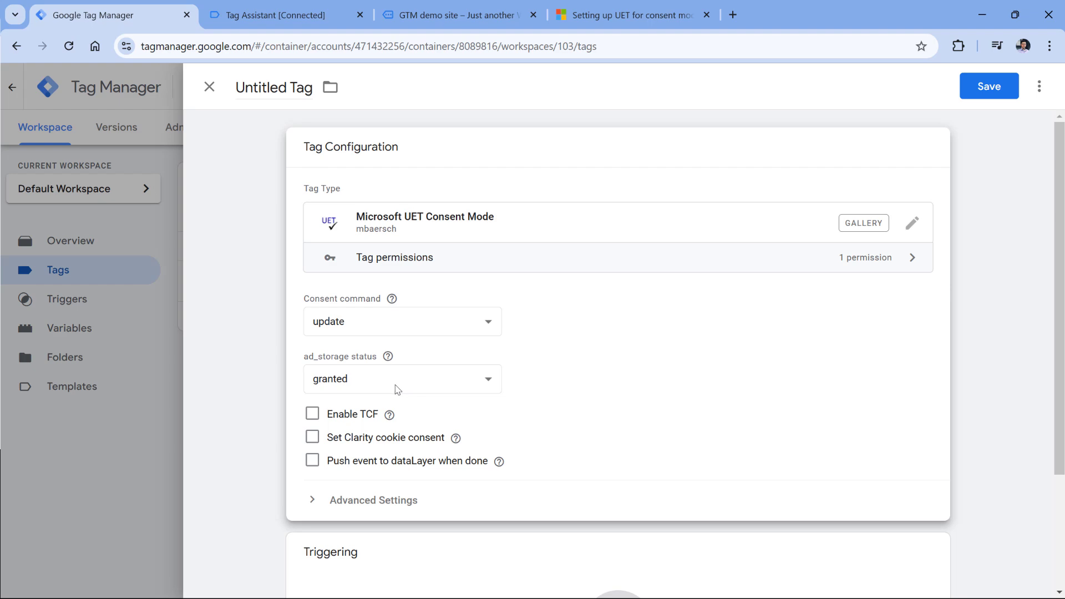
Copy the cookiehub_marketing key from the cookiehub_consent_update event's data layer values in Tag Assistant and return to the Tag Manager tag.
{"action": "left_click", "coordinate": [450, 17]}
{"action": "left_click", "coordinate": [337, 19]}
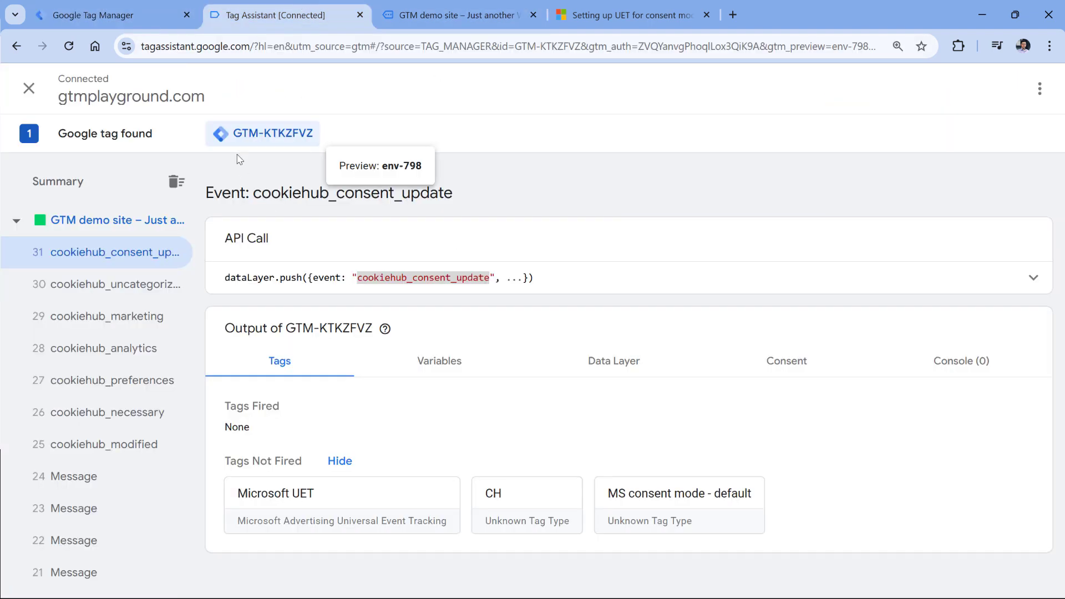
{"action": "left_click", "coordinate": [615, 369]}
{"action": "scroll", "coordinate": [420, 467], "scroll_direction": "down", "scroll_amount": 1}
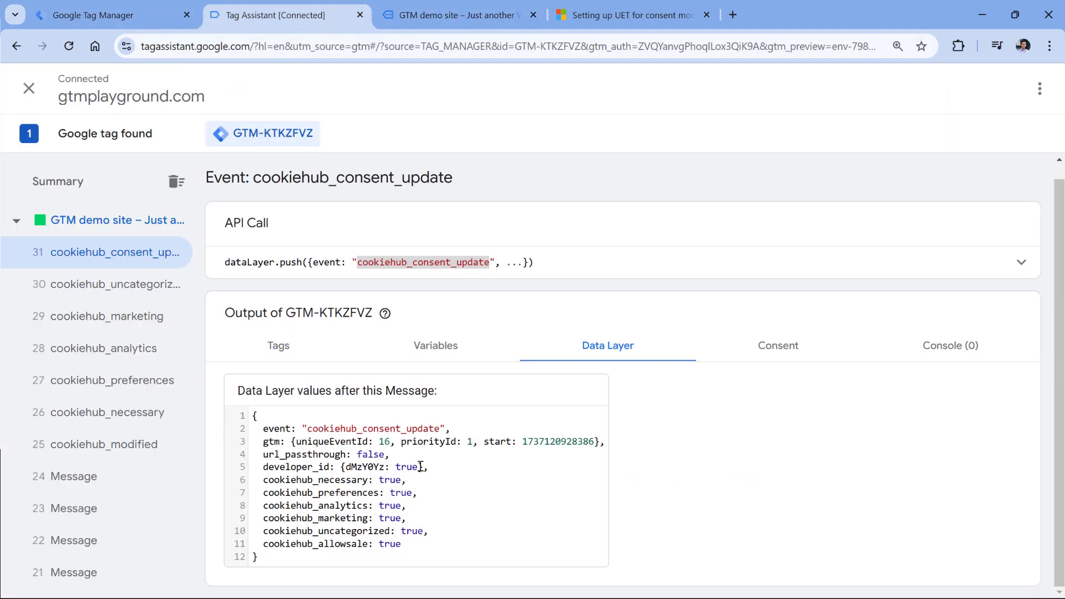
{"action": "left_click_drag", "start_coordinate": [262, 519], "coordinate": [413, 516]}
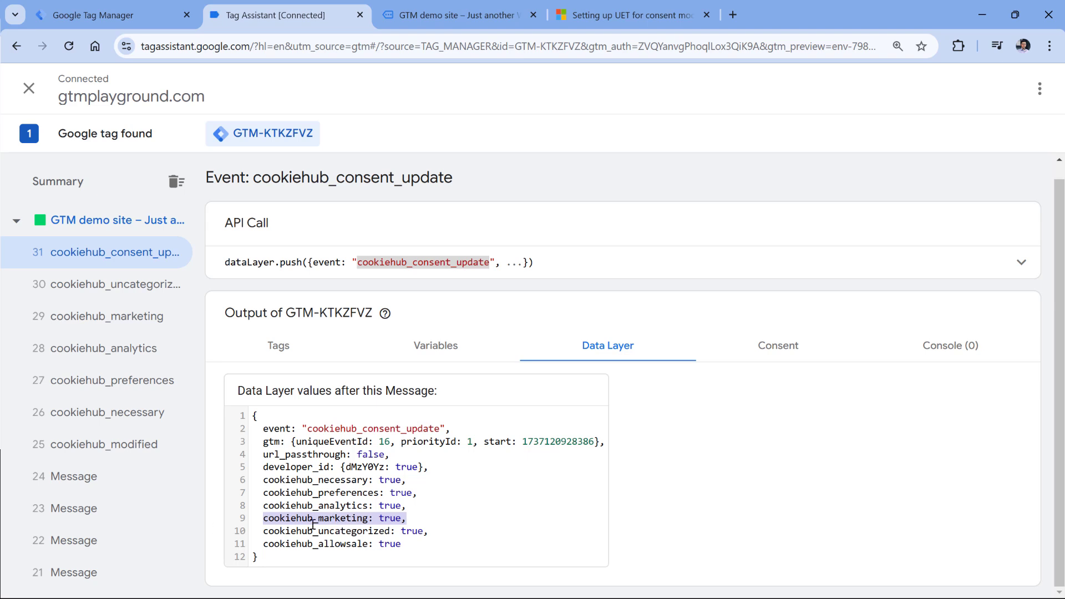
{"action": "double_click", "coordinate": [278, 520]}
{"action": "right_click", "coordinate": [278, 520]}
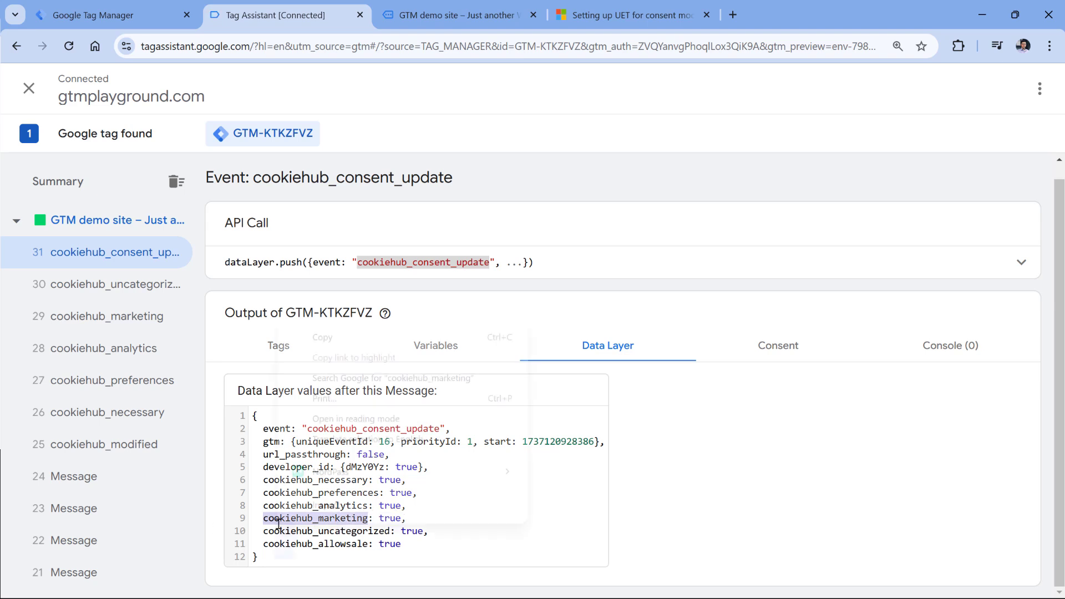
{"action": "left_click", "coordinate": [319, 340]}
{"action": "left_click", "coordinate": [101, 6]}
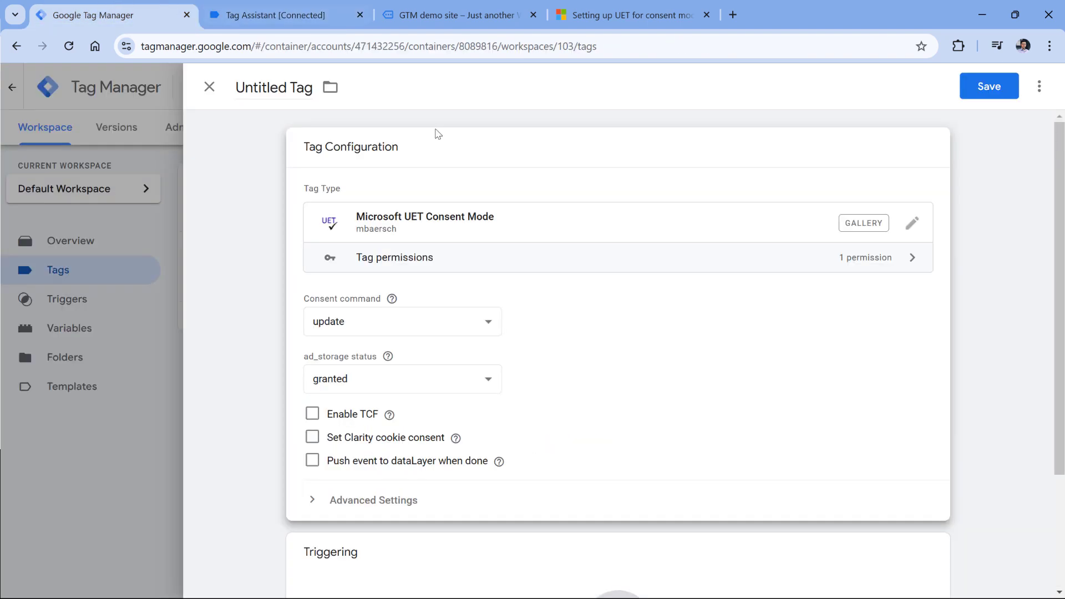
Create a new Data Layer Variable for the tag's ad_storage status, reading the data layer key cookiehub_marketing.
{"action": "left_click", "coordinate": [424, 375]}
{"action": "left_click", "coordinate": [413, 387]}
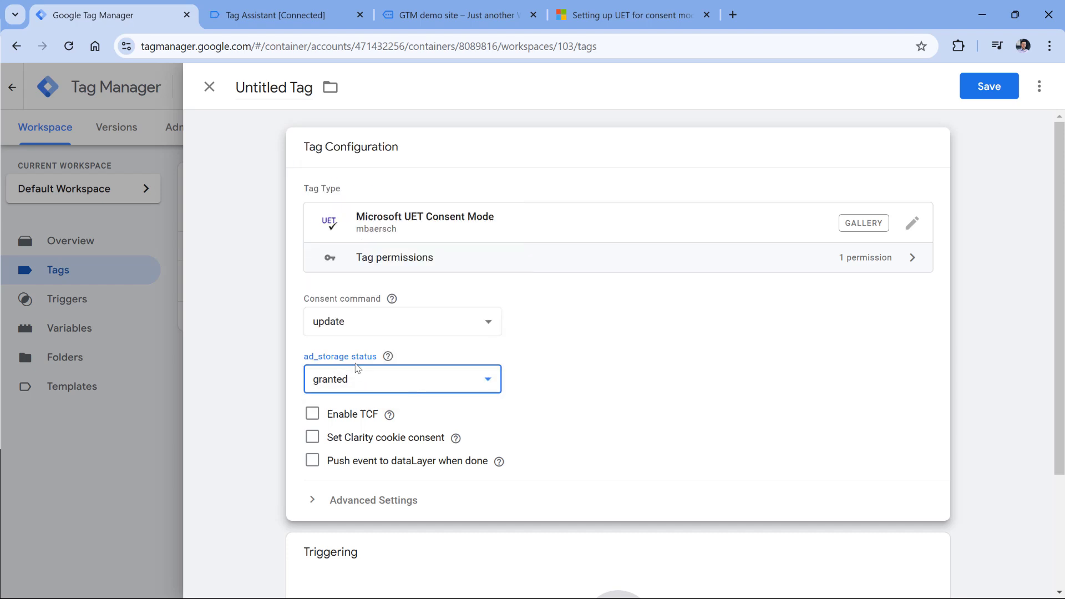
{"action": "left_click", "coordinate": [362, 385]}
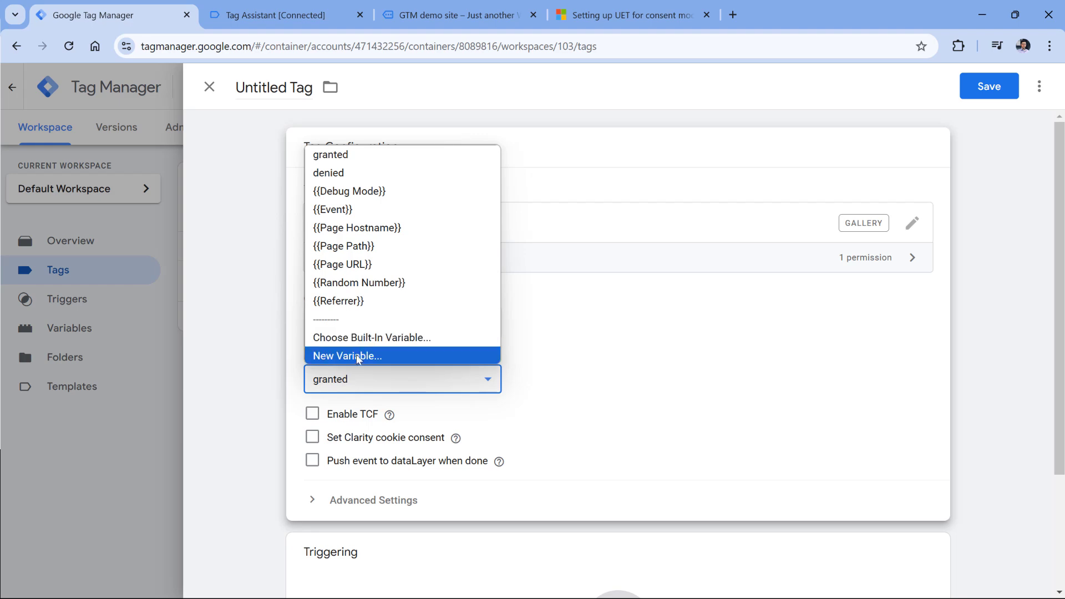
{"action": "left_click", "coordinate": [354, 361]}
{"action": "left_click", "coordinate": [304, 230]}
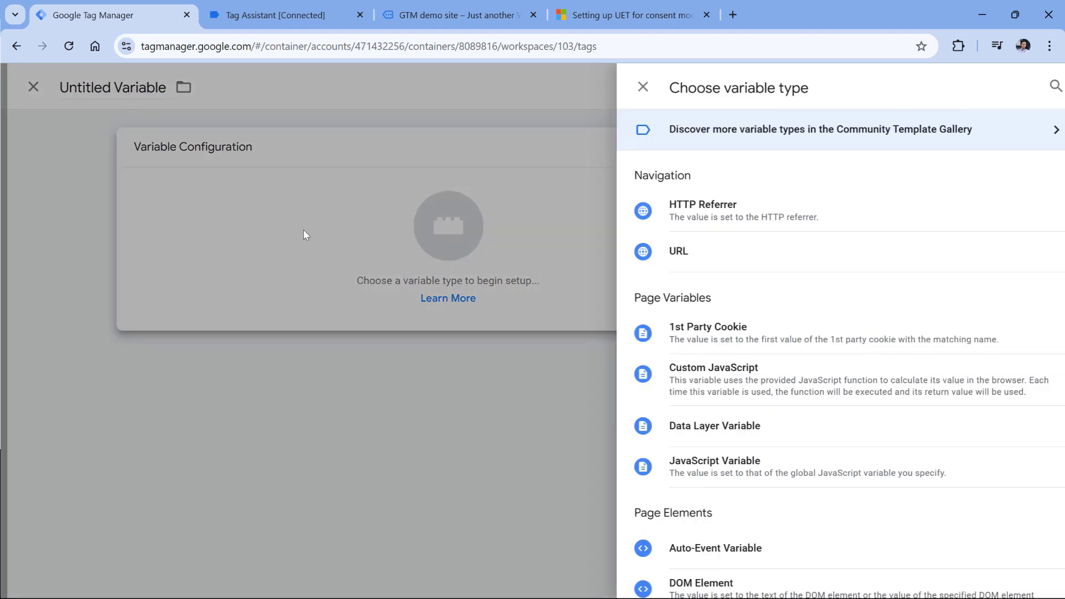
{"action": "left_click", "coordinate": [699, 434]}
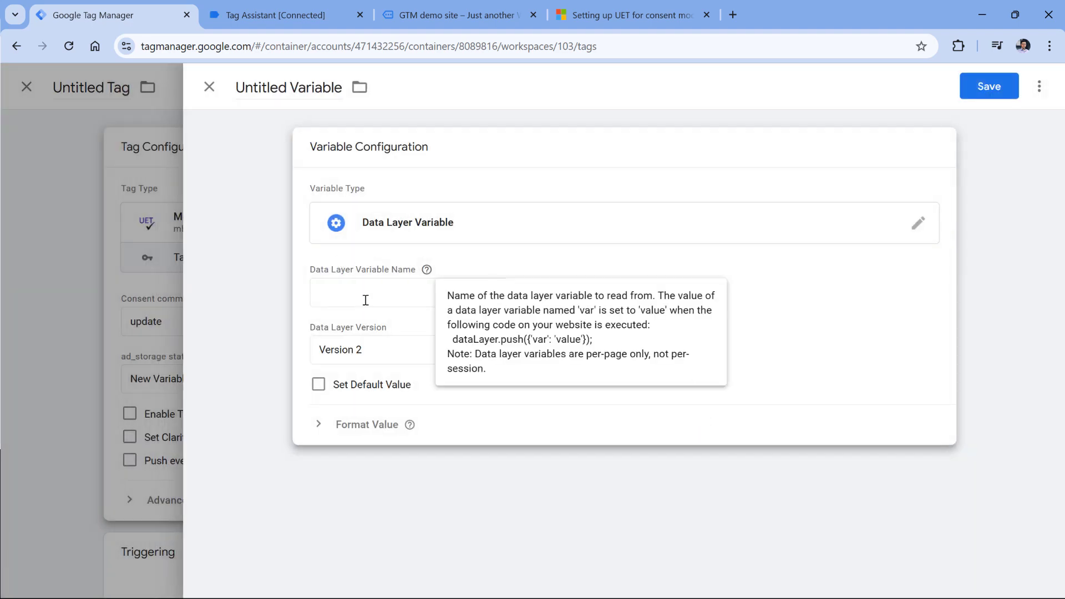
{"action": "left_click", "coordinate": [389, 293]}
{"action": "key", "text": "ctrl+v"}
{"action": "left_click", "coordinate": [396, 321]}
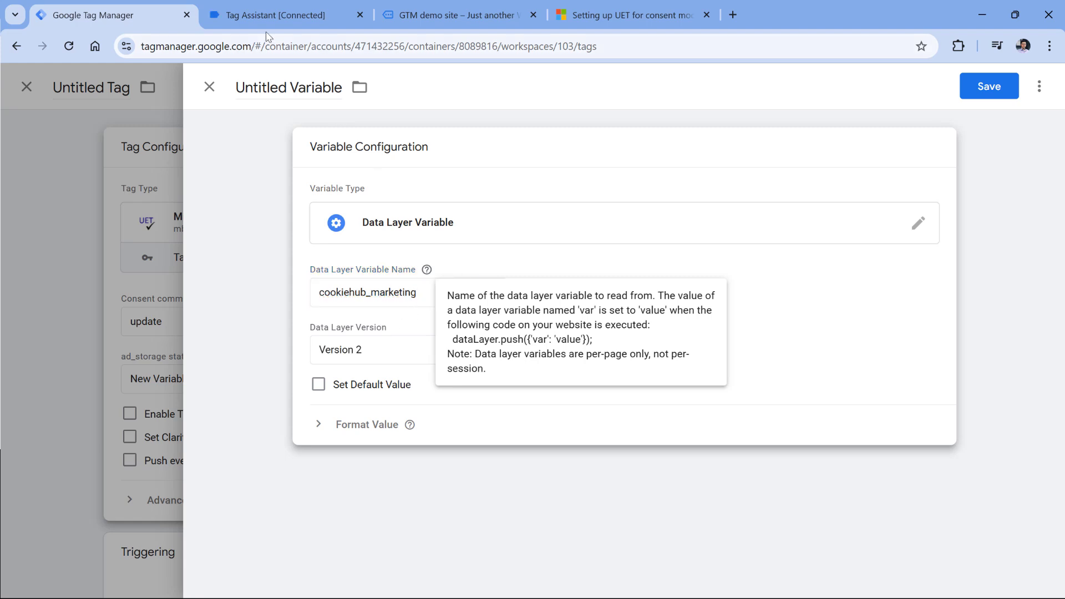
Check the format of the cookiehub_marketing value in Tag Assistant's data layer output and return to the new variable in Tag Manager.
{"action": "left_click", "coordinate": [266, 15]}
{"action": "left_click", "coordinate": [288, 519]}
{"action": "double_click", "coordinate": [288, 520]}
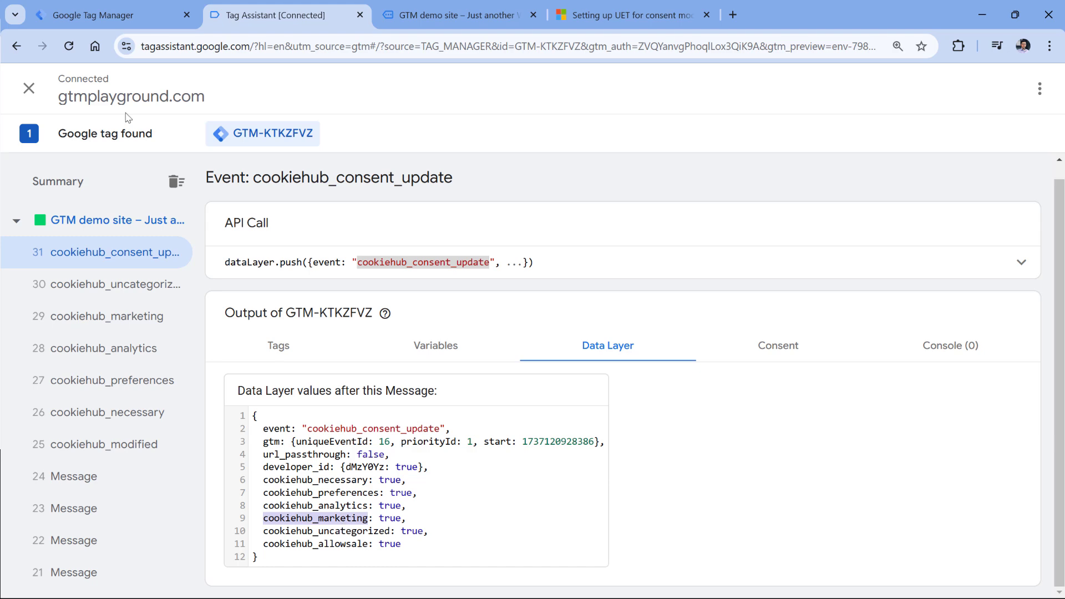
{"action": "left_click", "coordinate": [114, 15]}
{"action": "left_click", "coordinate": [401, 327]}
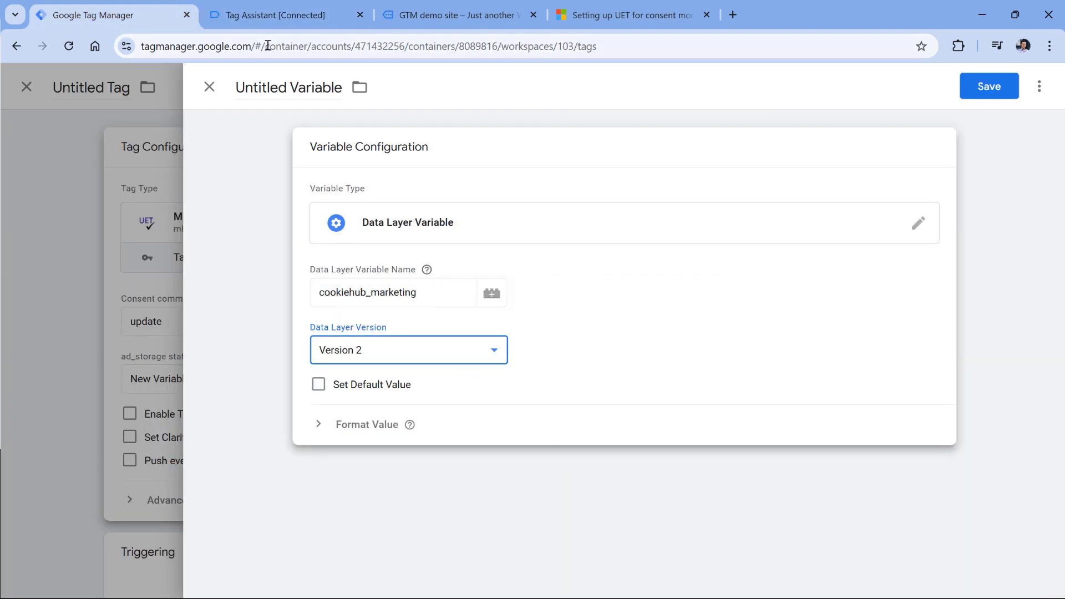
{"action": "left_click", "coordinate": [277, 17]}
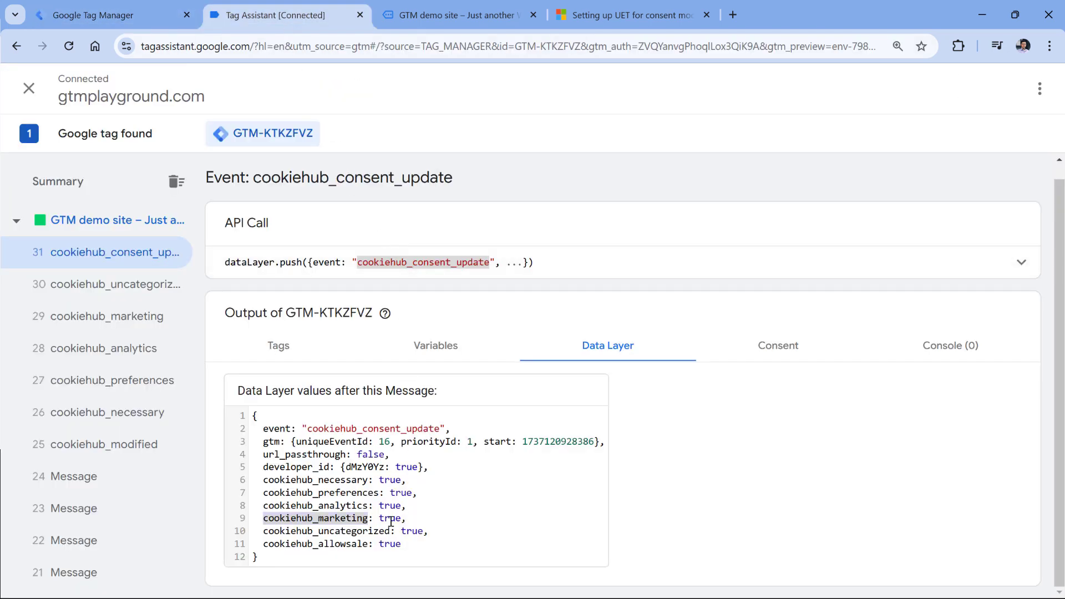
{"action": "left_click", "coordinate": [391, 521]}
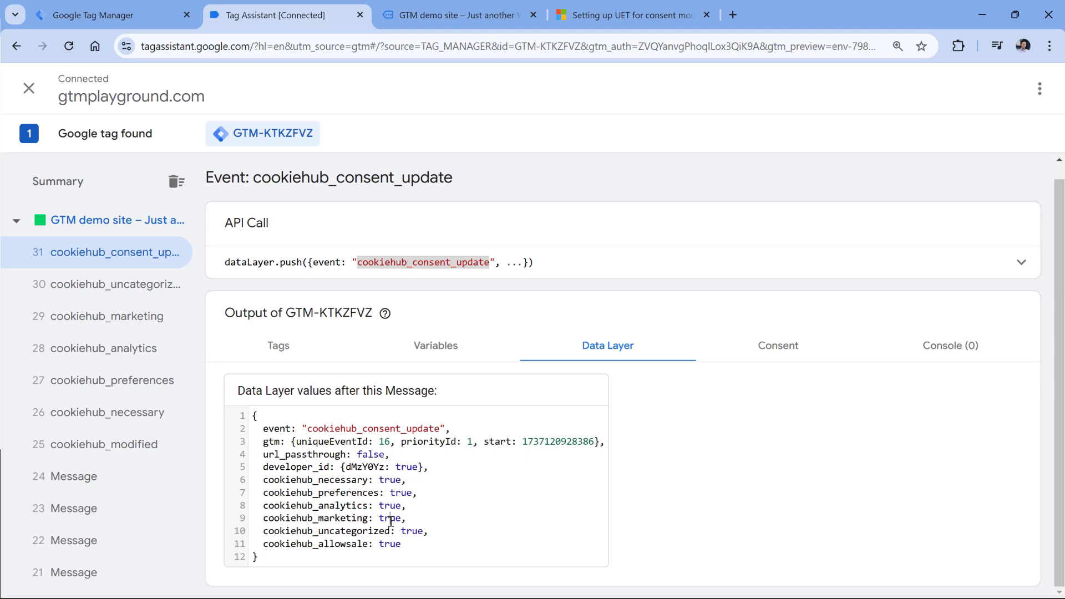
{"action": "key", "text": "ctrl+shift+Tab"}
Format the variable's value so that true converts to "granted" and false converts to "denied".
{"action": "left_click", "coordinate": [318, 425]}
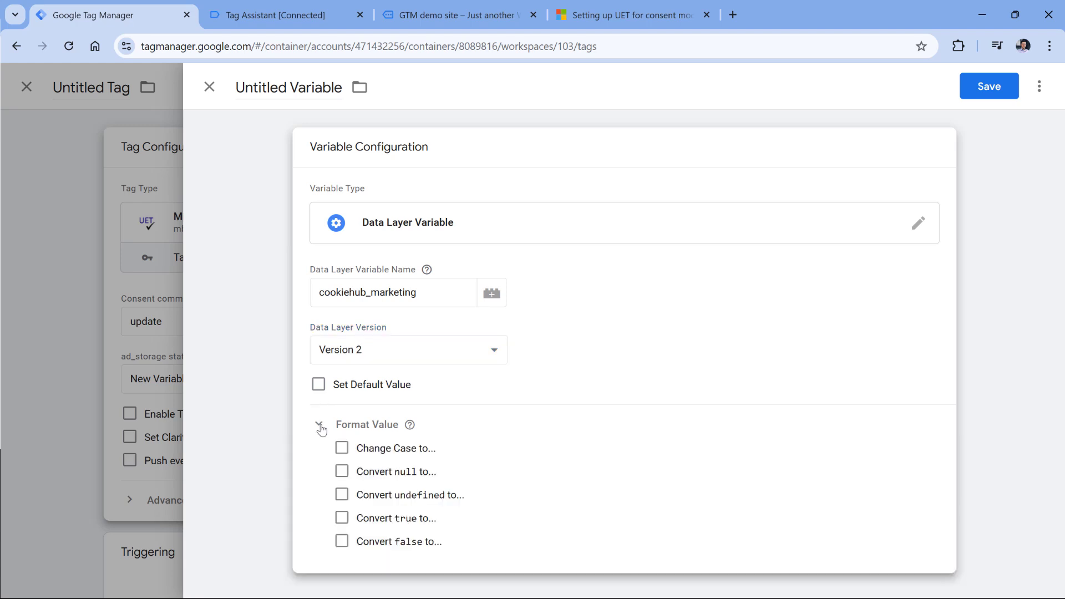
{"action": "left_click", "coordinate": [336, 518]}
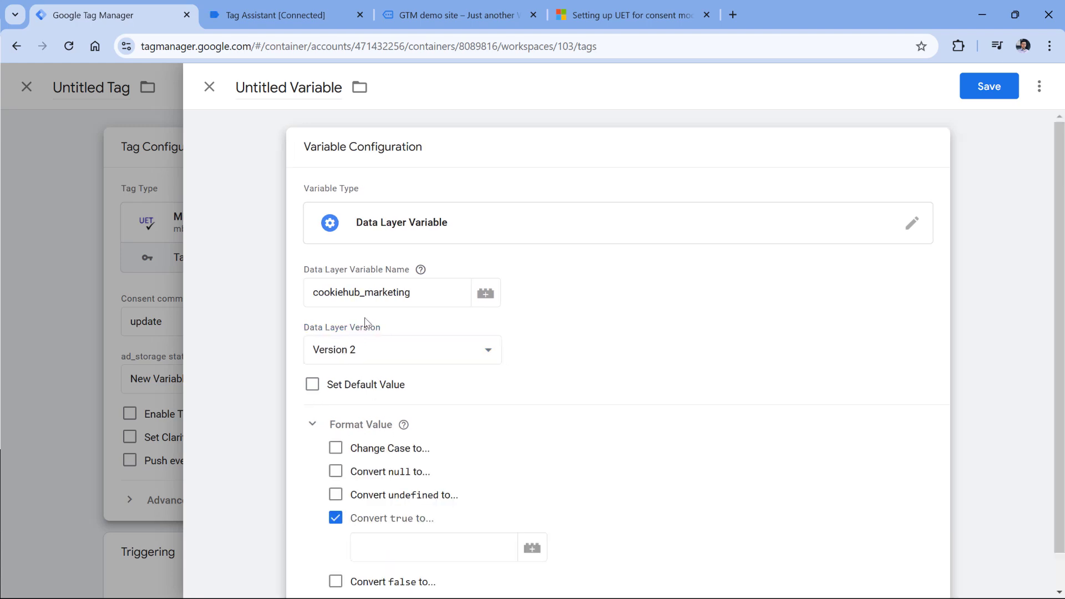
{"action": "left_click", "coordinate": [424, 300]}
{"action": "double_click", "coordinate": [424, 300]}
{"action": "key", "text": "ctrl+c"}
{"action": "scroll", "coordinate": [418, 357], "scroll_direction": "down", "scroll_amount": 1}
{"action": "left_click", "coordinate": [392, 508]}
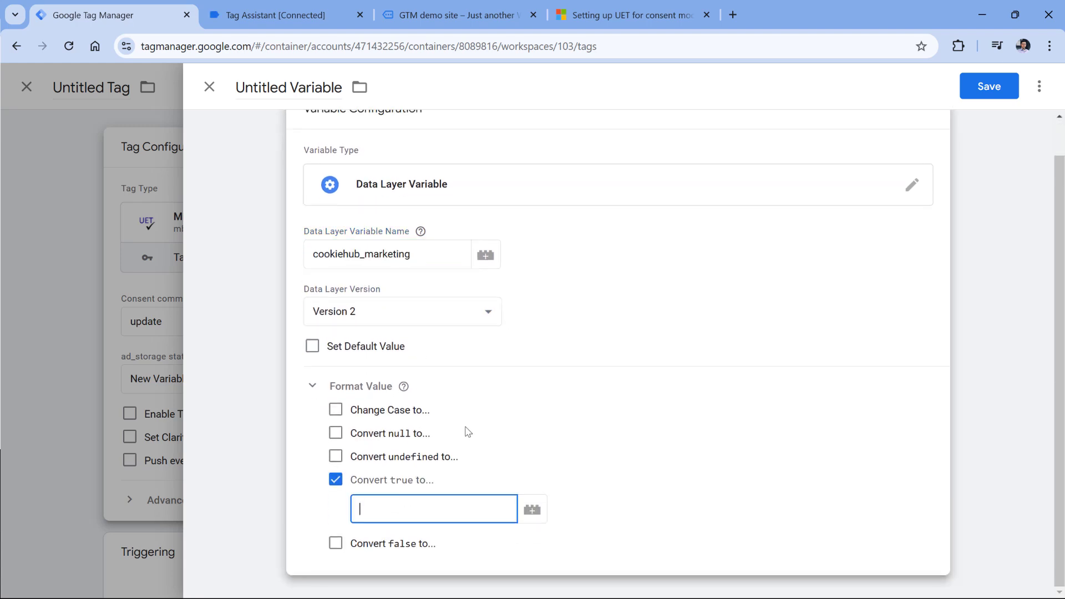
{"action": "type", "text": "granted"}
{"action": "left_click", "coordinate": [335, 544]}
{"action": "scroll", "coordinate": [455, 427], "scroll_direction": "down", "scroll_amount": 1}
{"action": "left_click", "coordinate": [420, 533]}
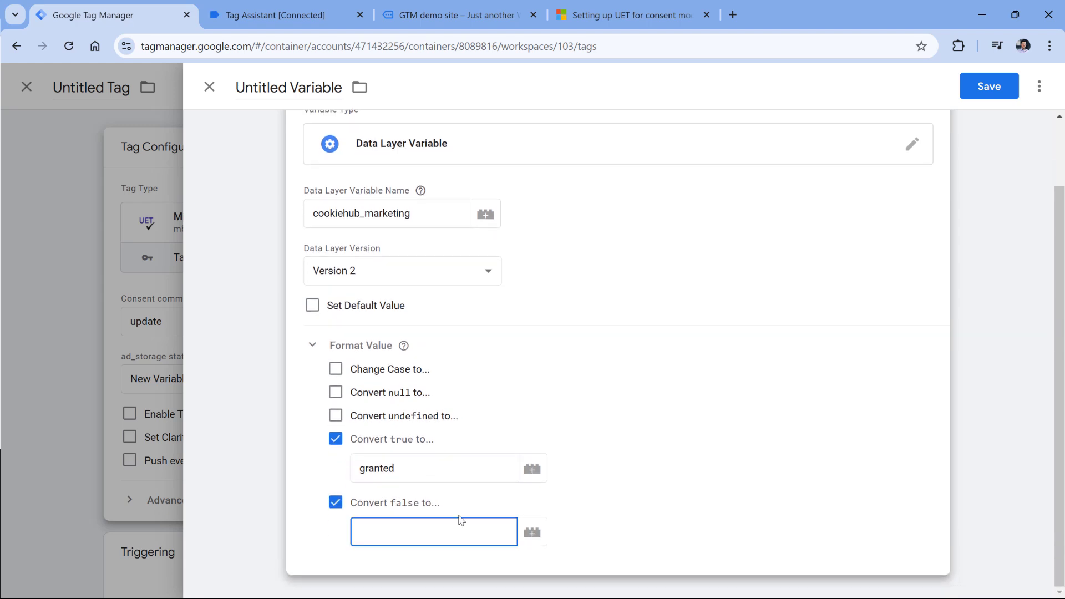
{"action": "type", "text": "denied"}
Give the data layer variable a default value of "denied".
{"action": "left_click", "coordinate": [312, 305]}
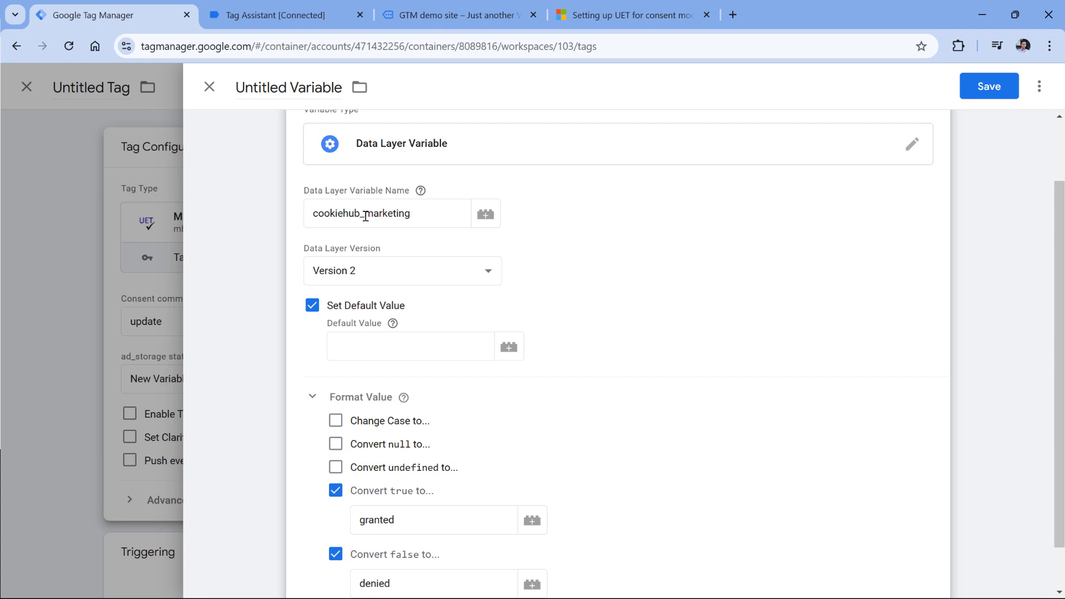
{"action": "left_click", "coordinate": [390, 345]}
{"action": "type", "text": "den"}
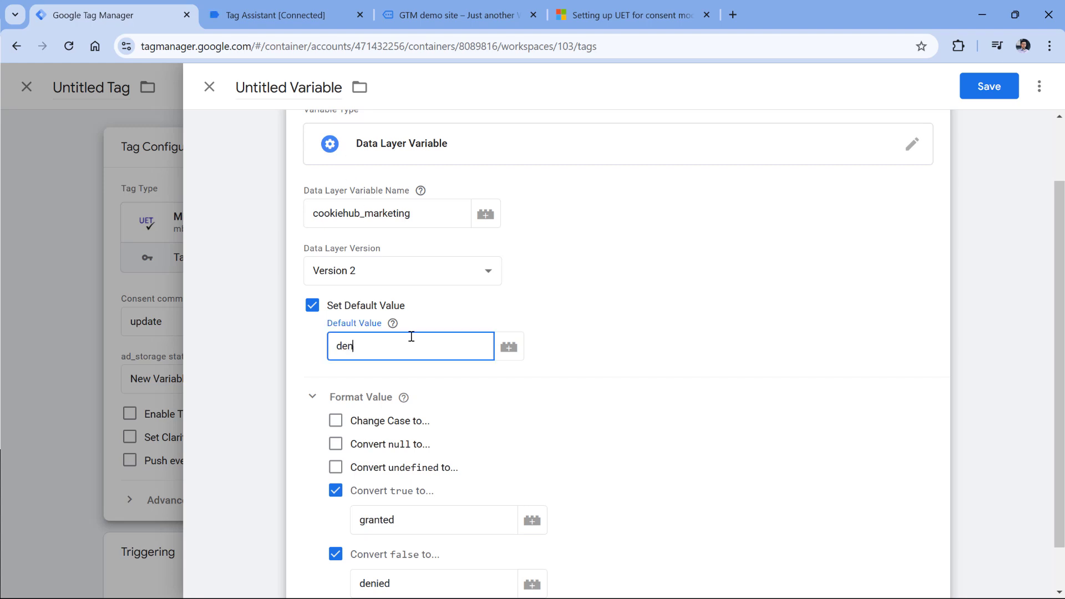
{"action": "type", "text": "ined"}
Name the variable "dlv - cookiehub_marketing" and save it.
{"action": "left_click", "coordinate": [257, 87]}
{"action": "type", "text": "dlv -"}
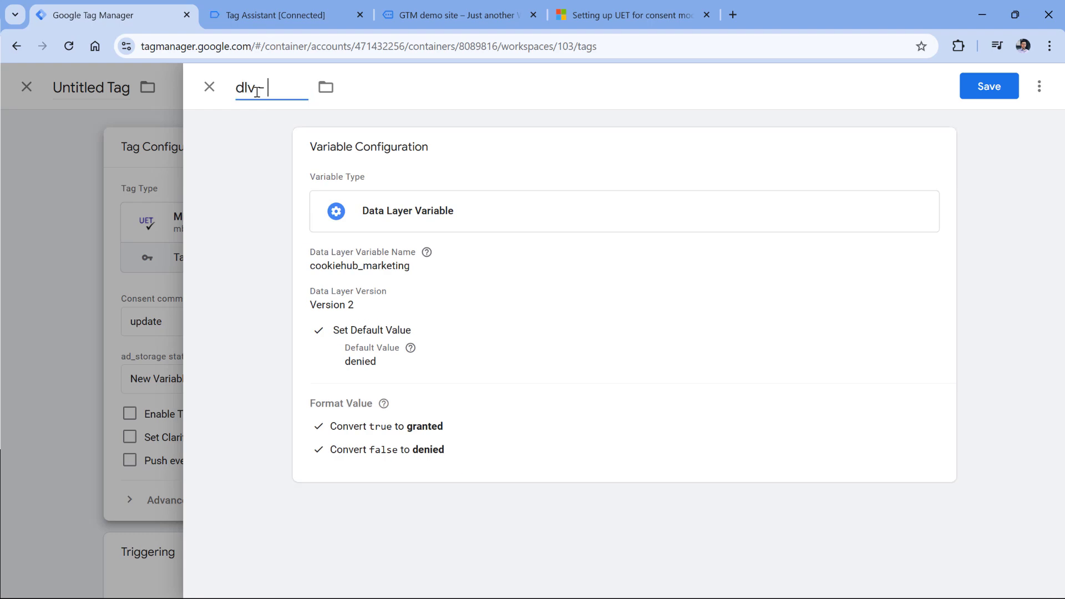
{"action": "key", "text": "ctrl+v"}
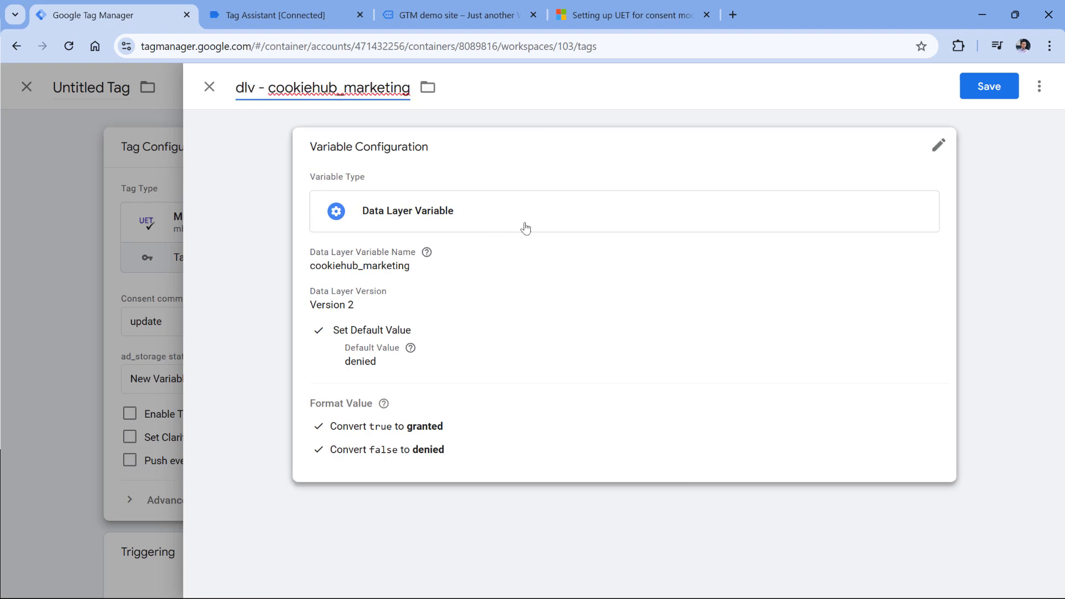
{"action": "left_click", "coordinate": [989, 87]}
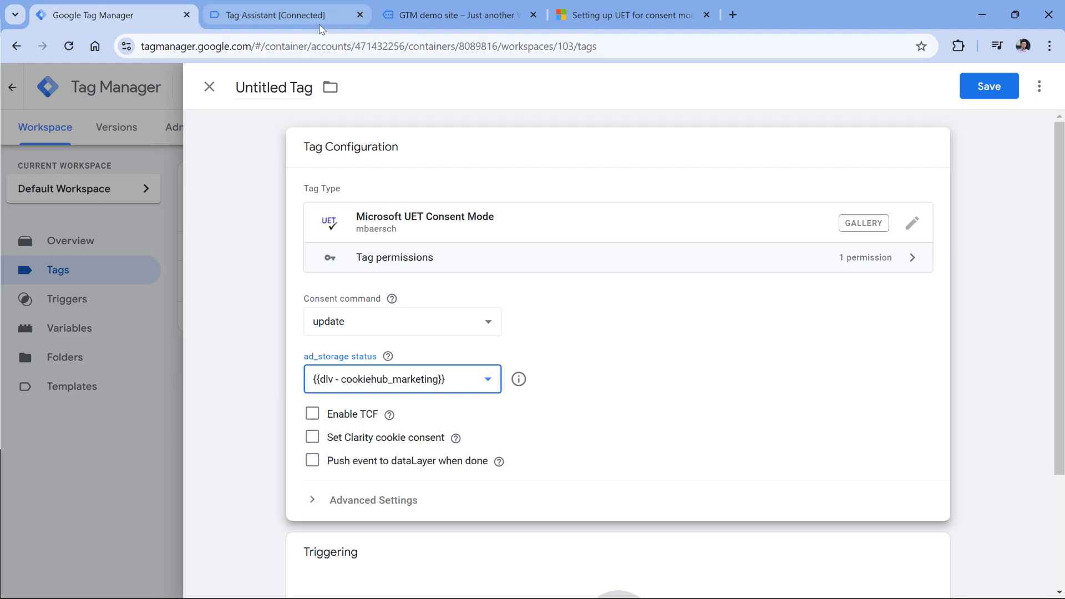
Check the consent update event in Tag Assistant and assign the "custom - cookiehub_consent_update" trigger to the Tag Manager tag.
{"action": "left_click", "coordinate": [320, 24]}
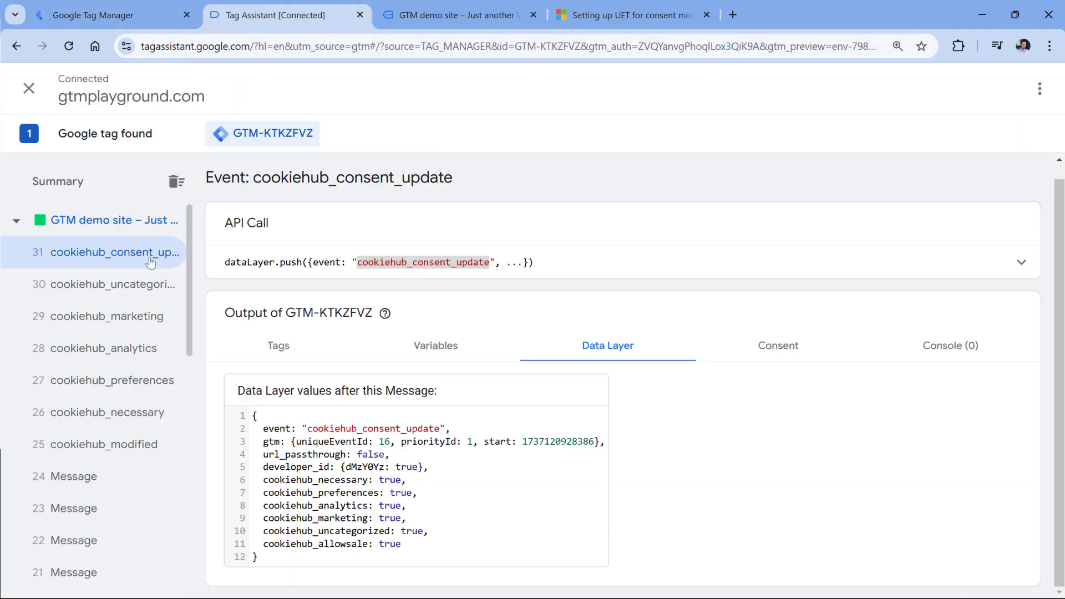
{"action": "left_click", "coordinate": [105, 15]}
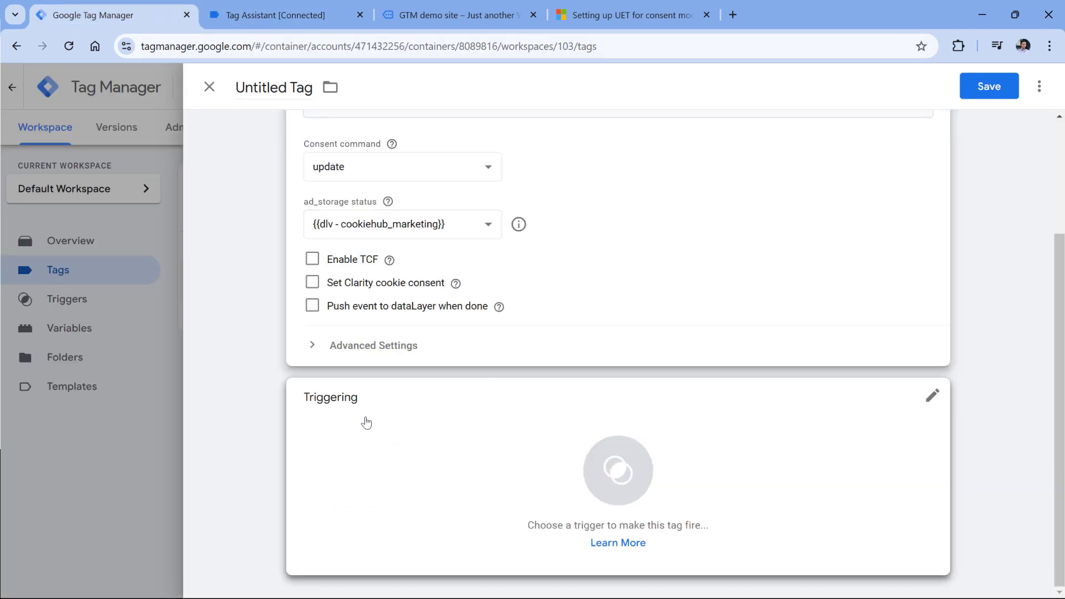
{"action": "left_click", "coordinate": [366, 423]}
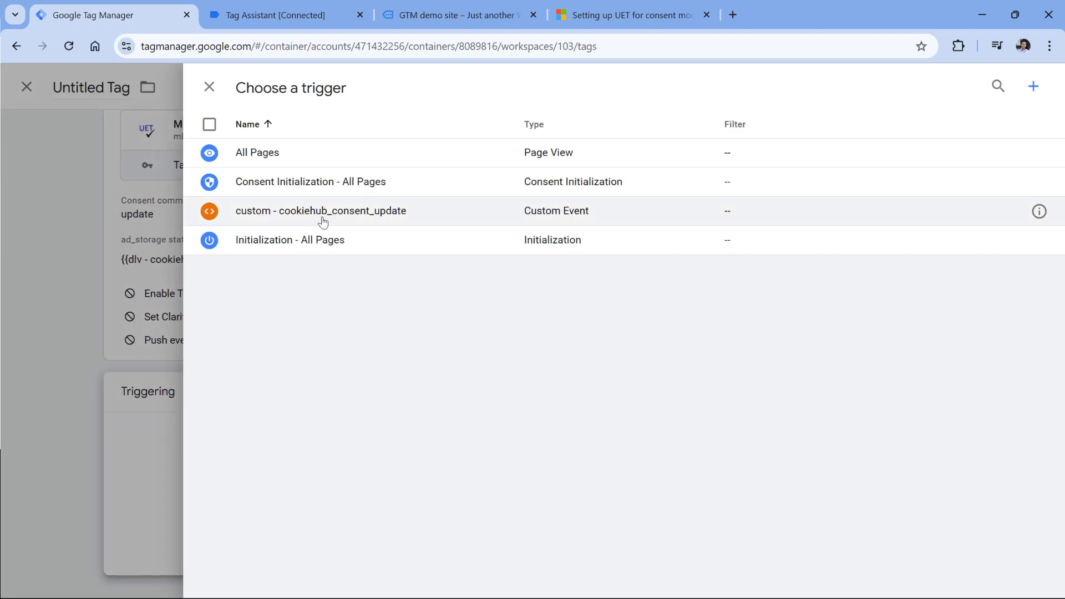
{"action": "left_click", "coordinate": [323, 222]}
Name the tag "MS consent mode - update" and save it.
{"action": "left_click", "coordinate": [321, 96]}
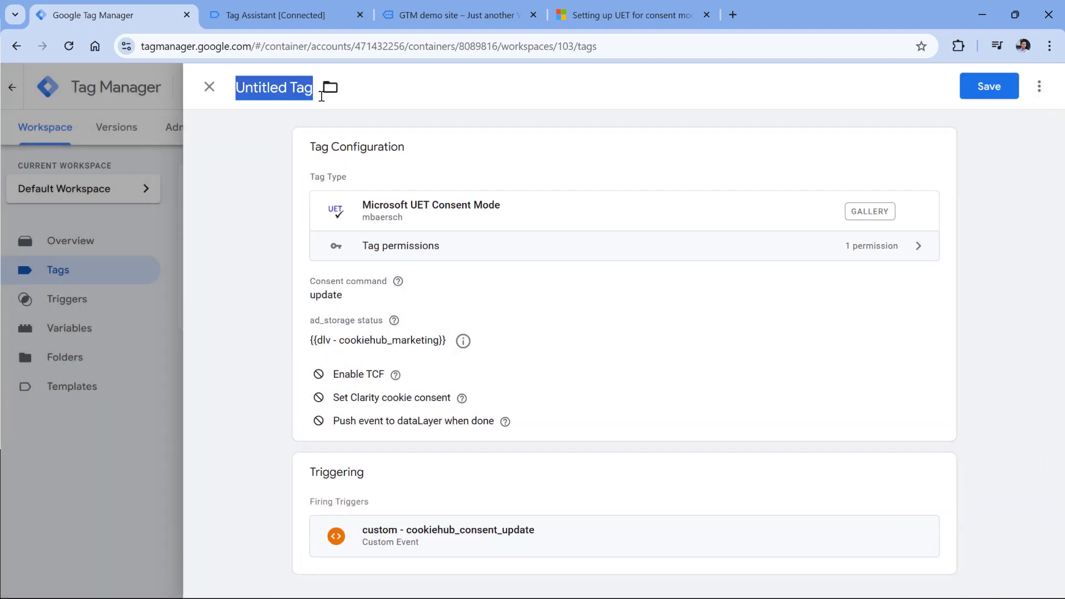
{"action": "type", "text": "MS consetn"}
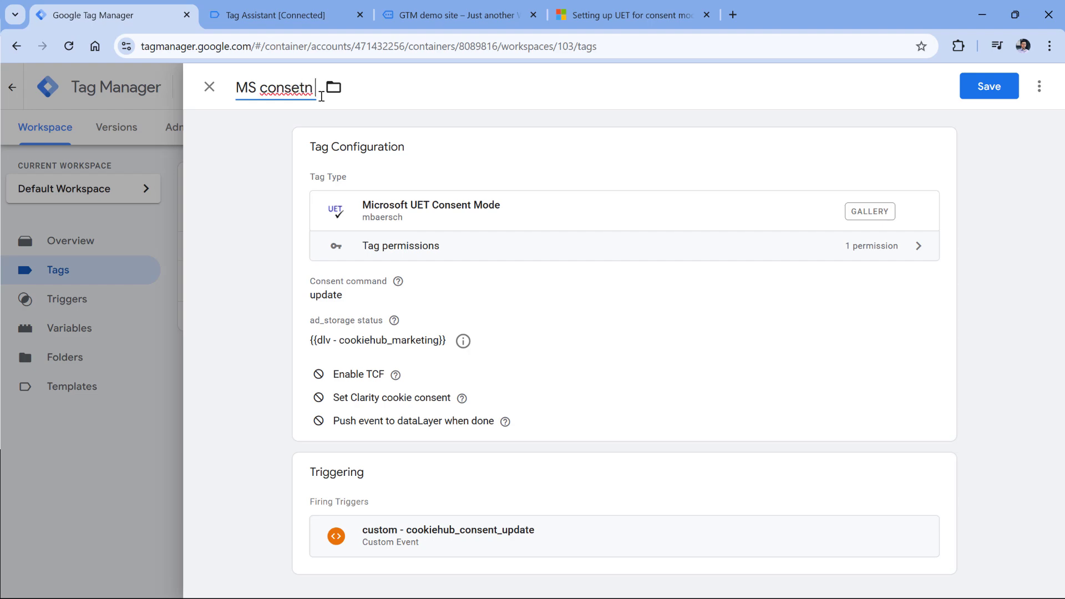
{"action": "key", "text": "BackSpace"}
{"action": "key", "text": "BackSpace"}
{"action": "type", "text": "nt mode - update"}
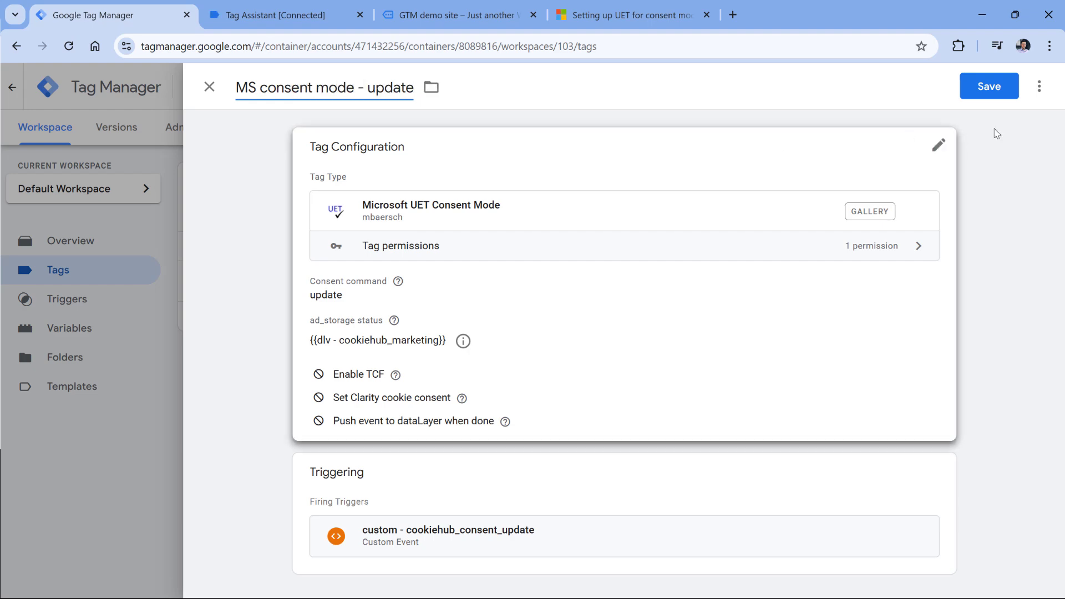
{"action": "key", "text": "ctrl+s"}
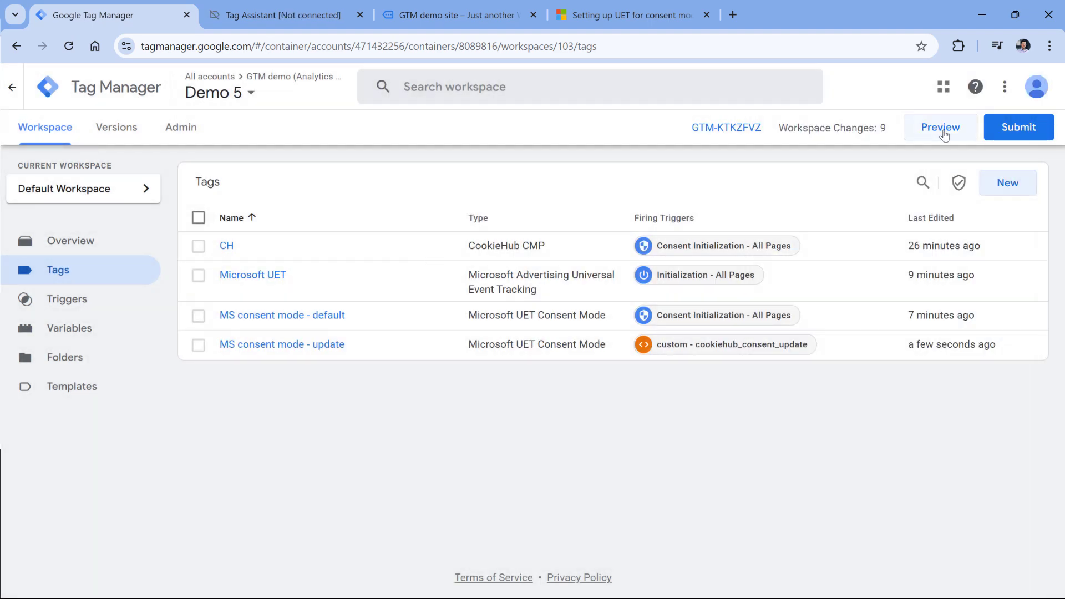
Switch to the GTM demo site and delete its stored cookiehub cookie.
{"action": "left_click", "coordinate": [943, 132]}
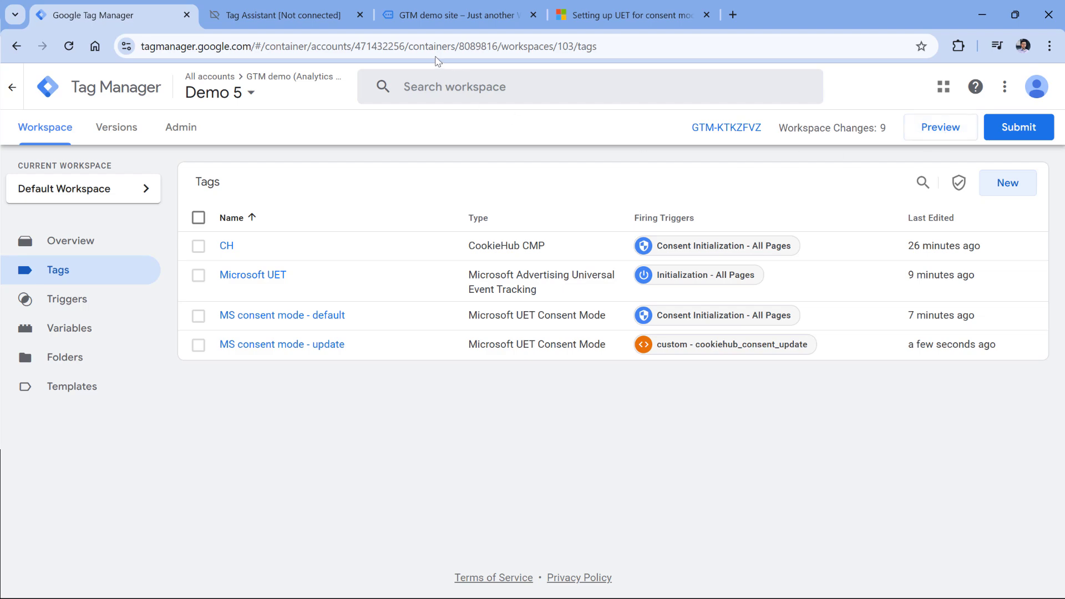
{"action": "left_click", "coordinate": [459, 15]}
{"action": "left_click", "coordinate": [222, 358]}
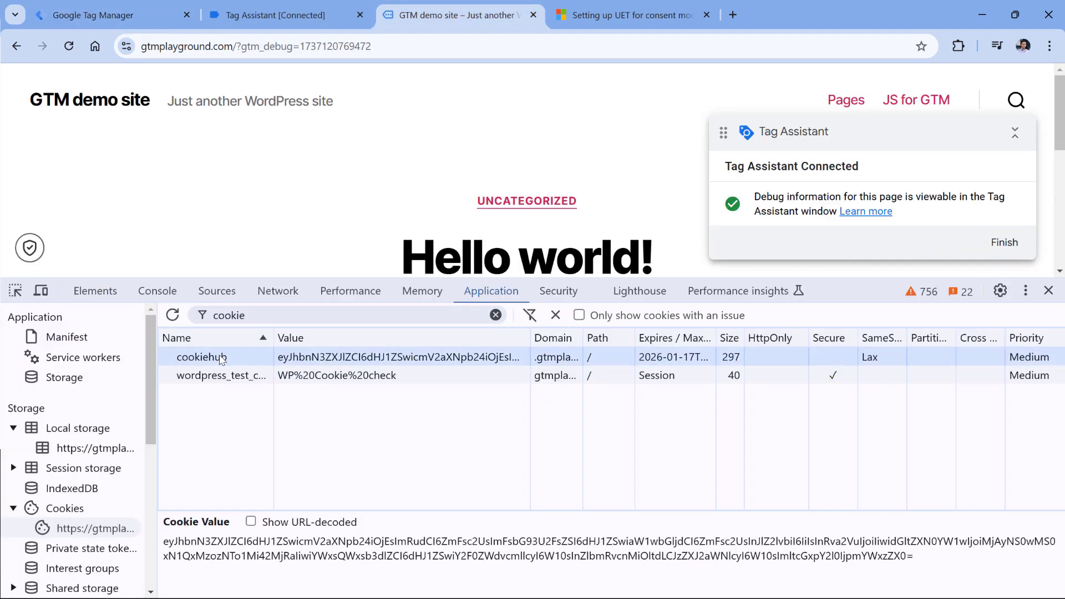
{"action": "key", "text": "Delete"}
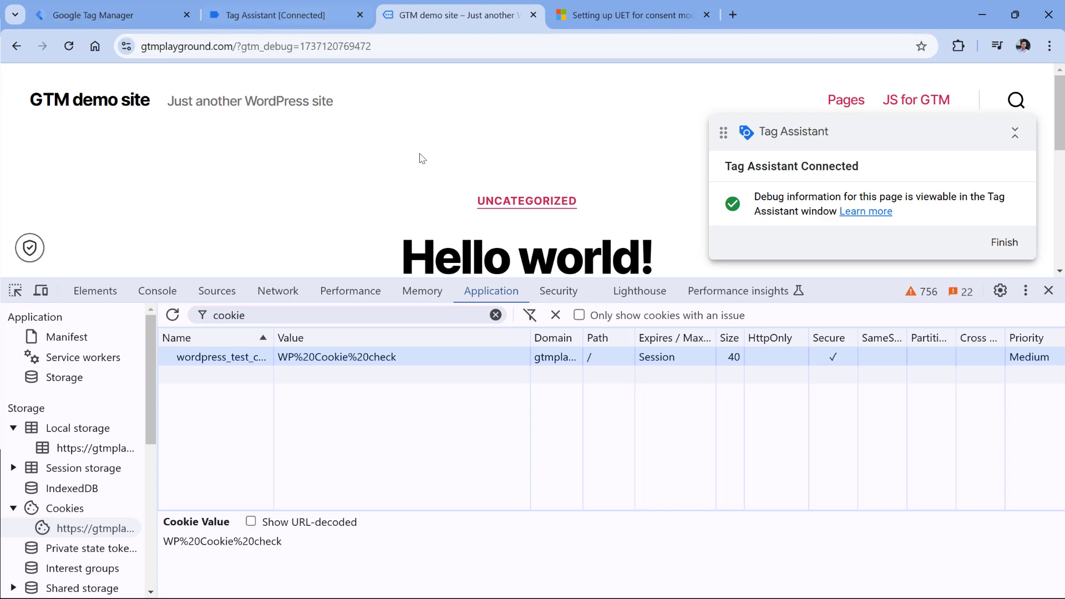
Start the Tag Manager container preview again and connect Tag Assistant to the demo site.
{"action": "left_click", "coordinate": [122, 15]}
{"action": "left_click", "coordinate": [927, 128]}
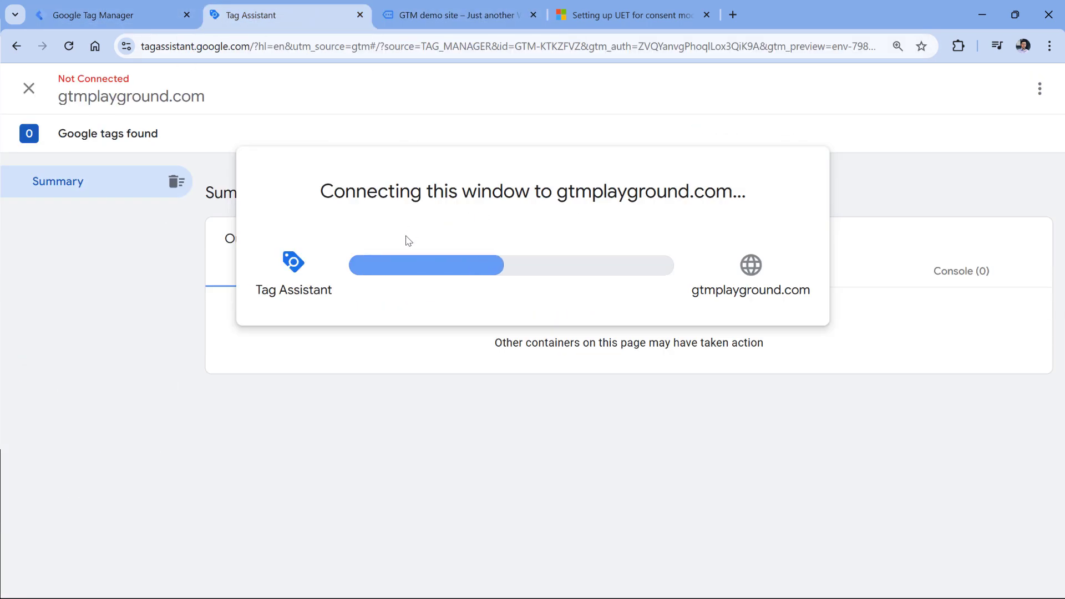
{"action": "left_click", "coordinate": [515, 369]}
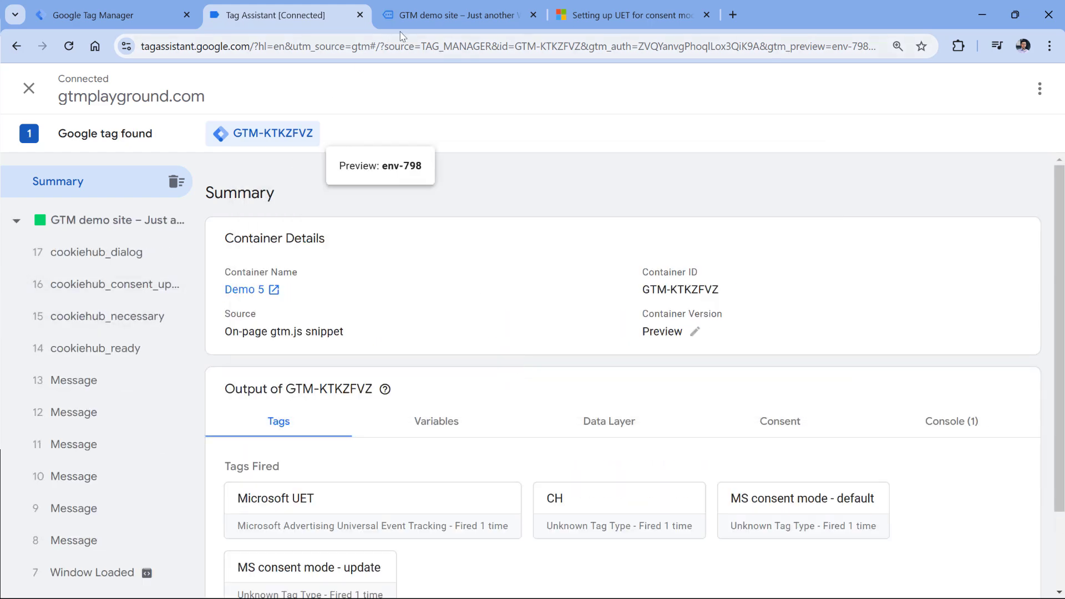
Switch to the demo site and filter its network requests by "bing".
{"action": "left_click", "coordinate": [444, 16]}
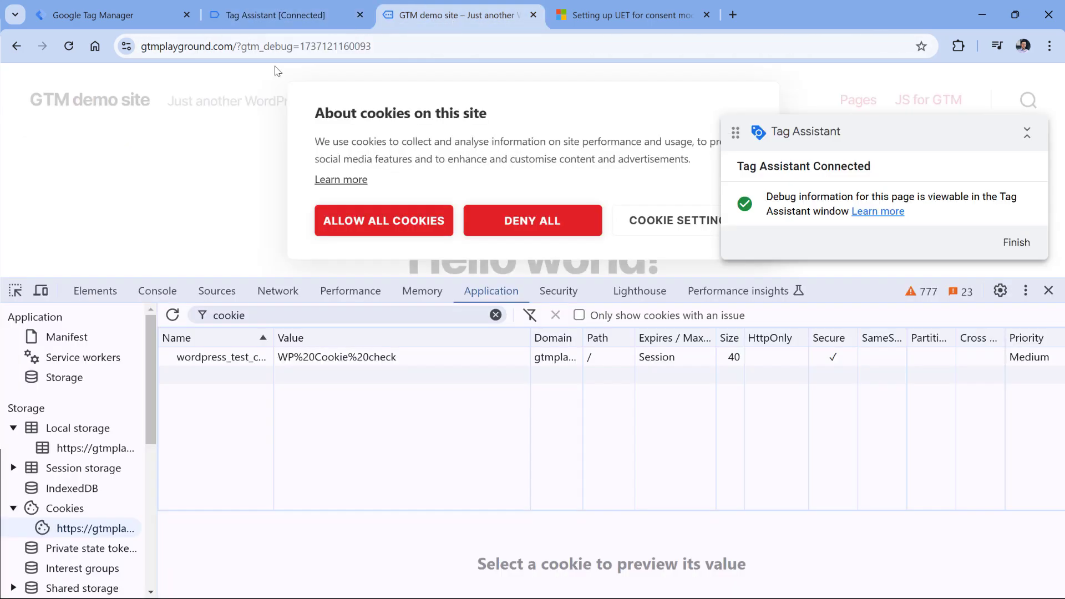
{"action": "left_click", "coordinate": [280, 297]}
{"action": "left_click", "coordinate": [71, 341]}
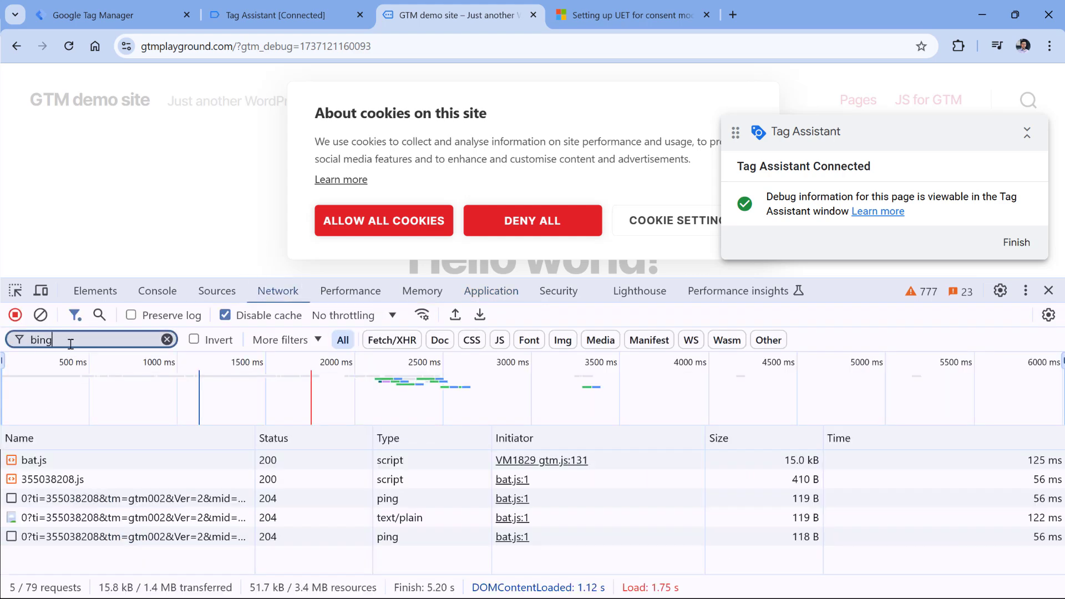
Examine the consent parameters, including asc, in the payloads of the first two UET requests sent by bat.js.
{"action": "left_click", "coordinate": [104, 502]}
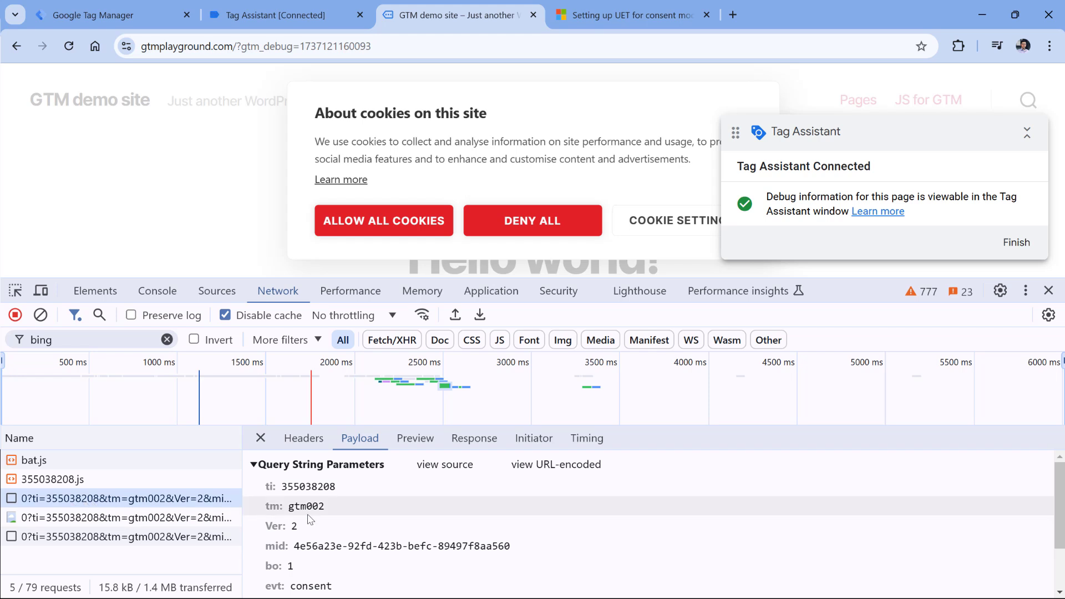
{"action": "scroll", "coordinate": [314, 521], "scroll_direction": "down", "scroll_amount": 1}
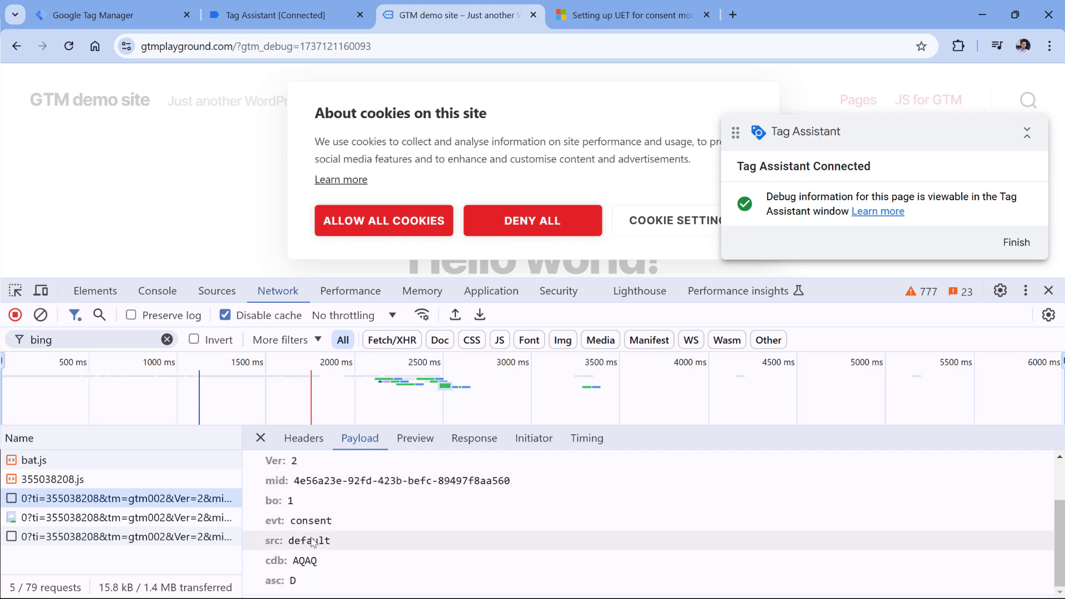
{"action": "left_click", "coordinate": [122, 517]}
{"action": "scroll", "coordinate": [334, 507], "scroll_direction": "down", "scroll_amount": 5}
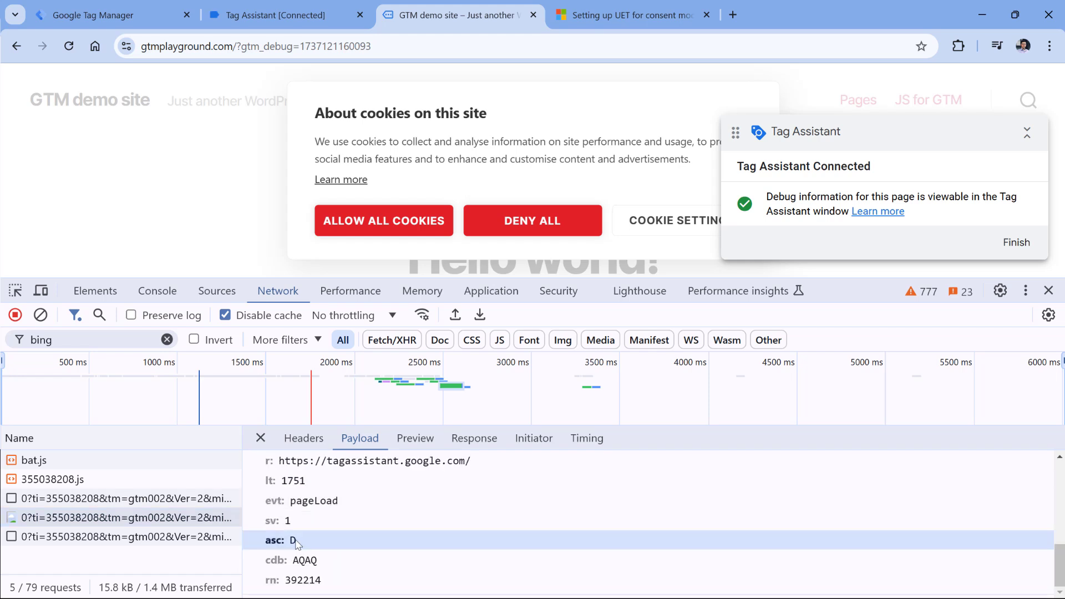
Check the asc value in the page load request, and examine the evt, src and asc parameters of the third UET request.
{"action": "double_click", "coordinate": [293, 540]}
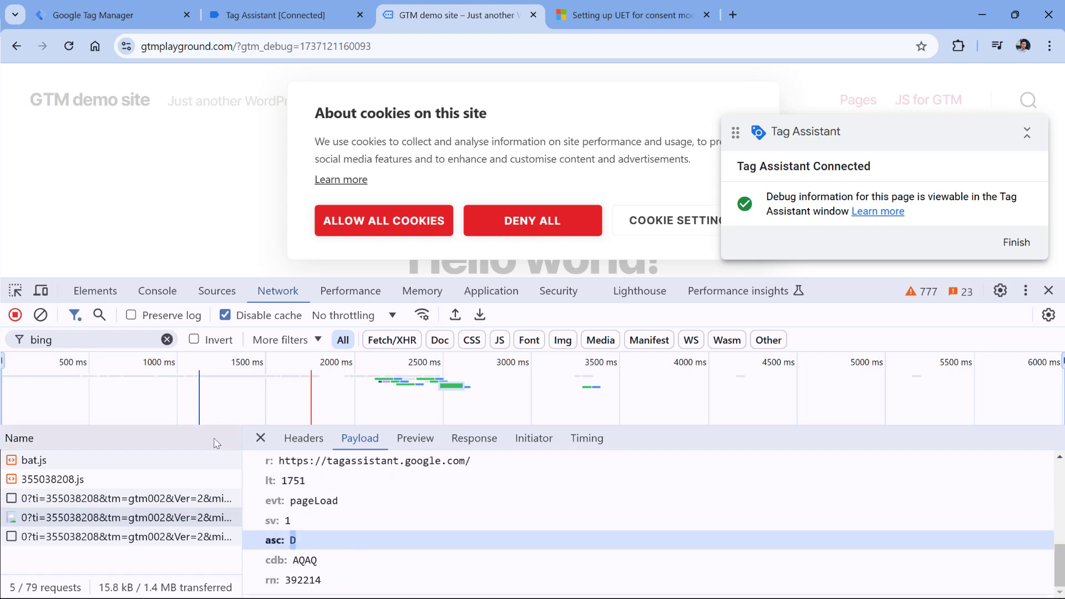
{"action": "left_click", "coordinate": [122, 536]}
{"action": "scroll", "coordinate": [335, 534], "scroll_direction": "down", "scroll_amount": 1}
{"action": "scroll", "coordinate": [335, 534], "scroll_direction": "down", "scroll_amount": 2}
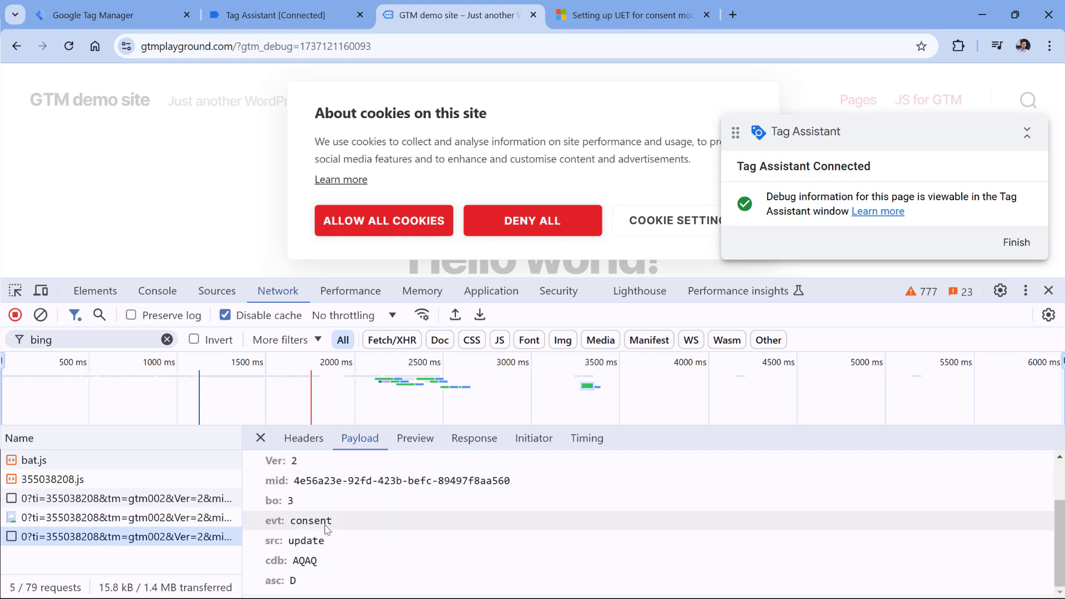
{"action": "double_click", "coordinate": [294, 581]}
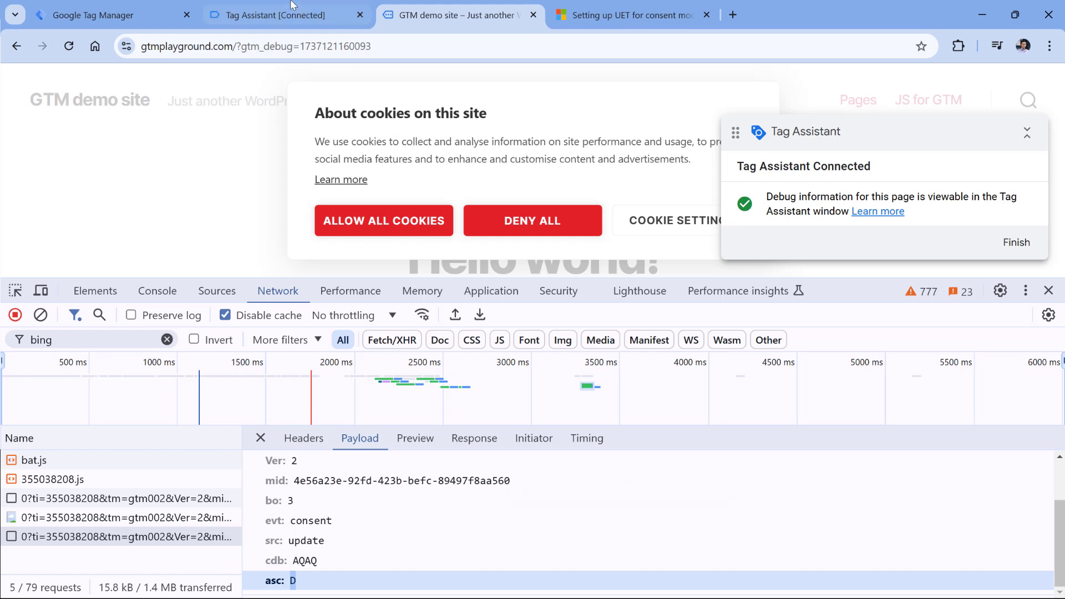
Switch to Tag Assistant and inspect the cookiehub_consent_update event and the tags fired on it.
{"action": "left_click", "coordinate": [267, 15]}
{"action": "left_click", "coordinate": [102, 285]}
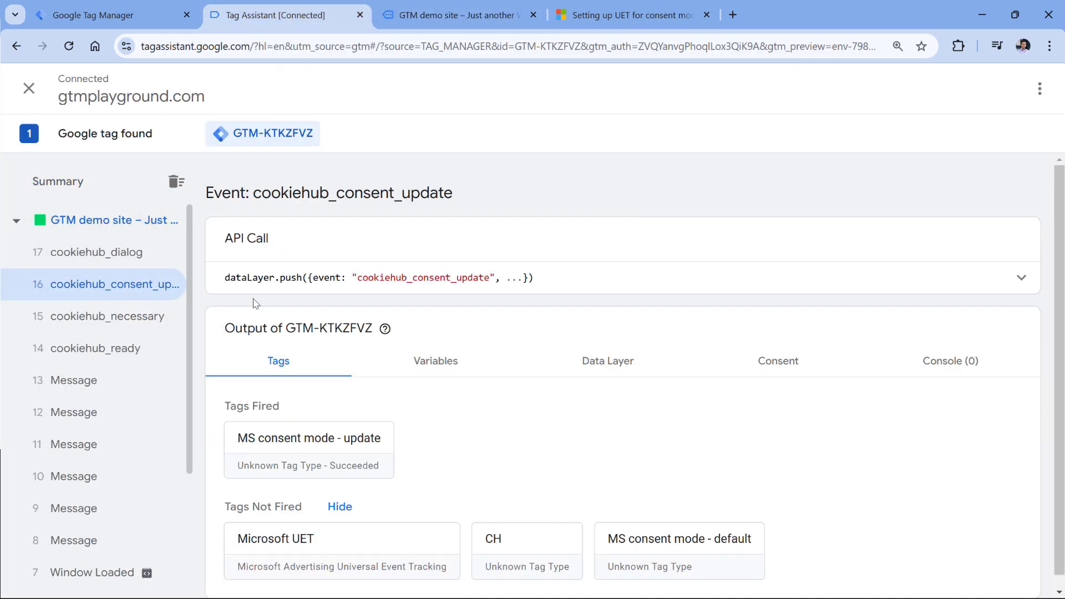
{"action": "left_click_drag", "start_coordinate": [408, 280], "coordinate": [473, 278]}
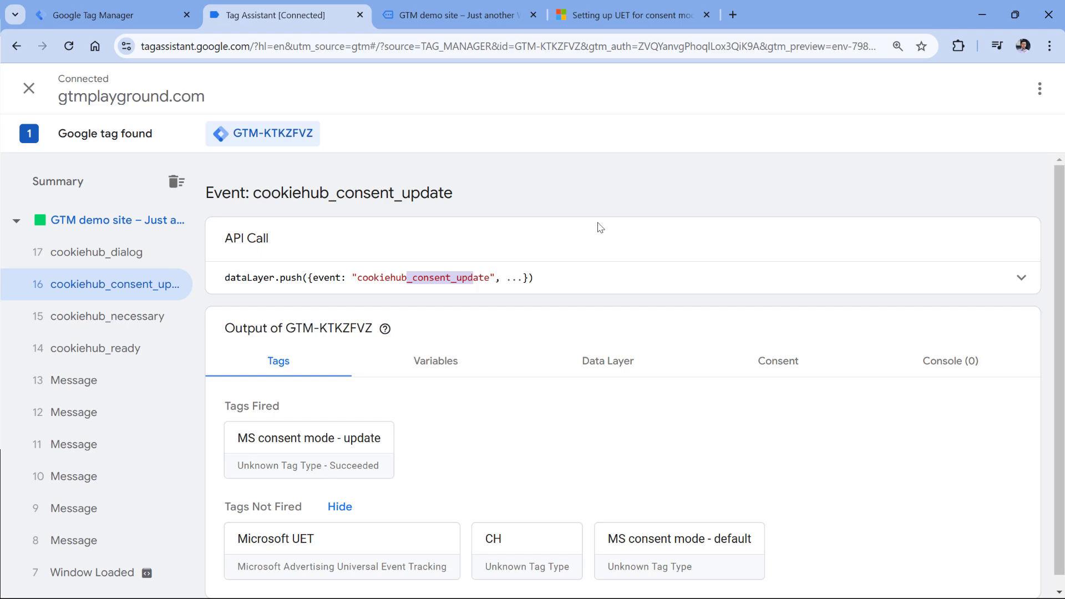
Allow all cookies in the demo site's consent banner and inspect the newest cookiehub_consent_update event in Tag Assistant.
{"action": "left_click", "coordinate": [383, 8]}
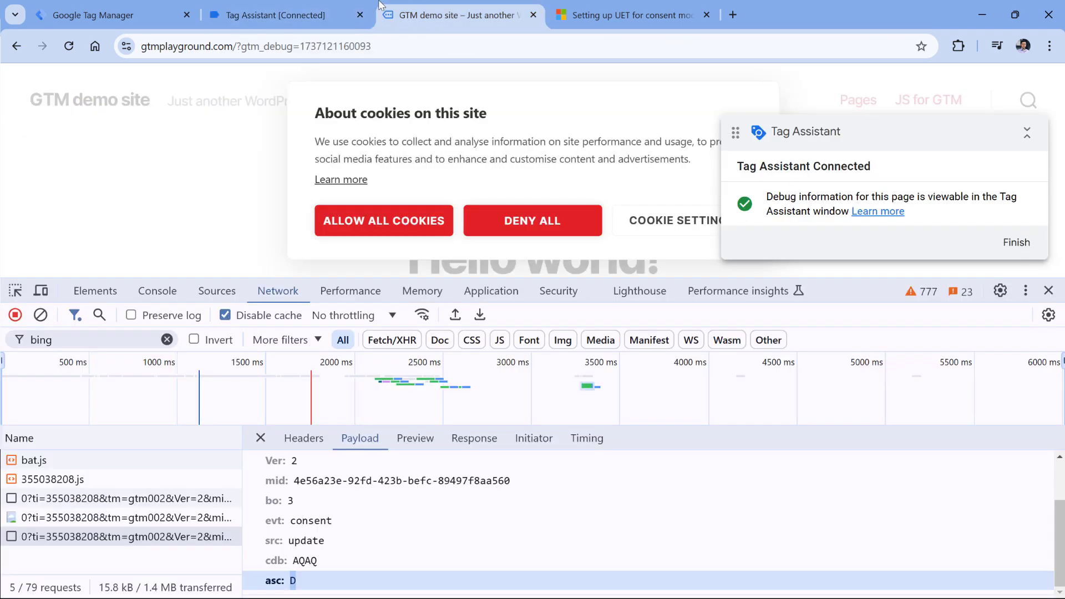
{"action": "left_click", "coordinate": [383, 225]}
{"action": "left_click", "coordinate": [272, 15]}
{"action": "left_click", "coordinate": [95, 252]}
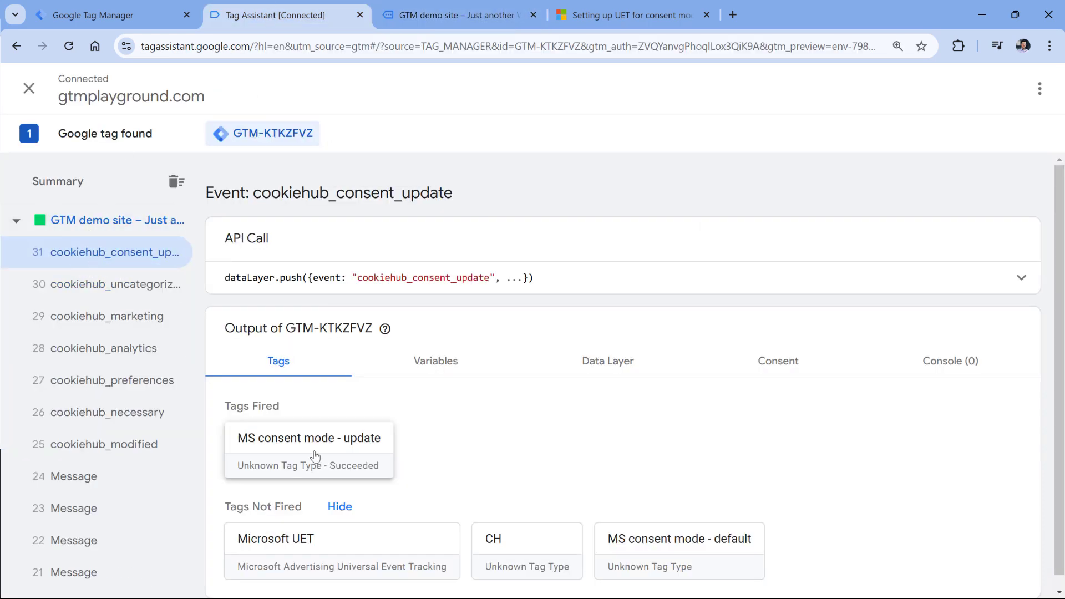
Return to the demo site and examine the src and asc parameters in the newest UET request's payload.
{"action": "left_click", "coordinate": [455, 17]}
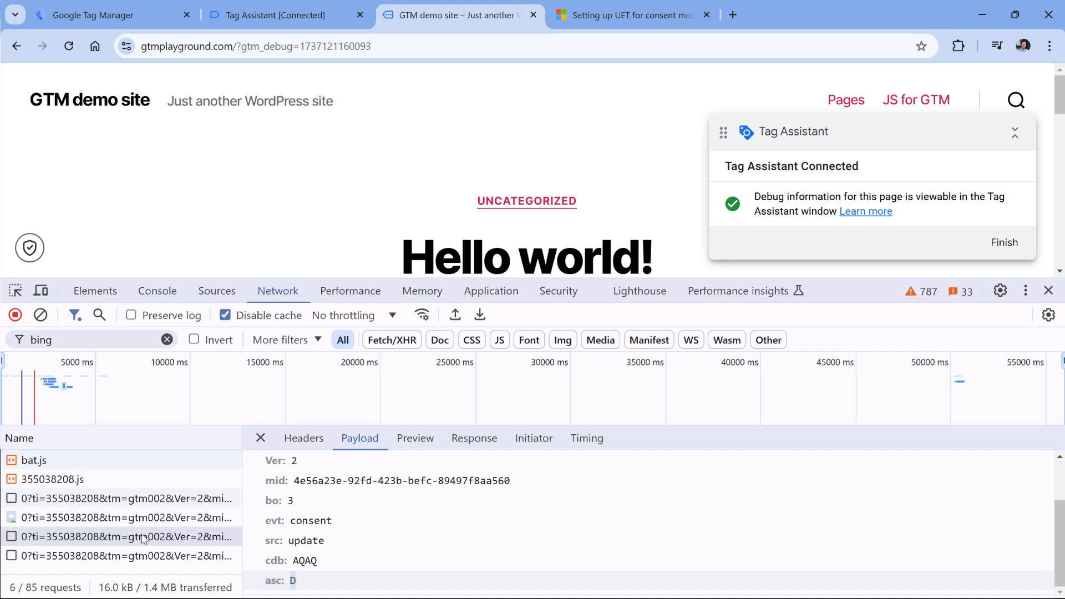
{"action": "left_click", "coordinate": [104, 560]}
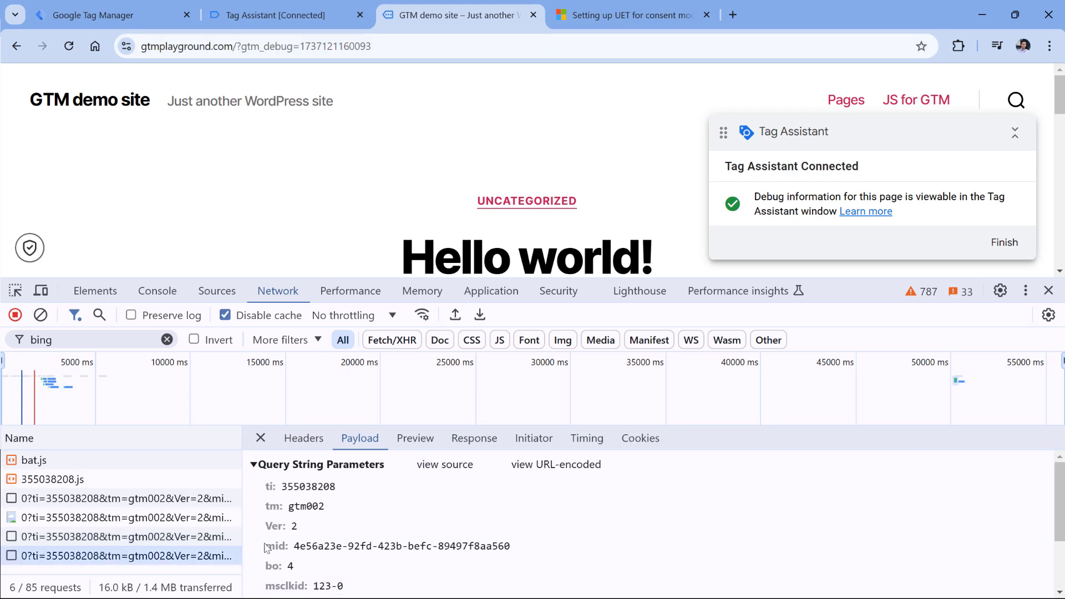
{"action": "scroll", "coordinate": [305, 533], "scroll_direction": "down", "scroll_amount": 3}
{"action": "double_click", "coordinate": [307, 541]}
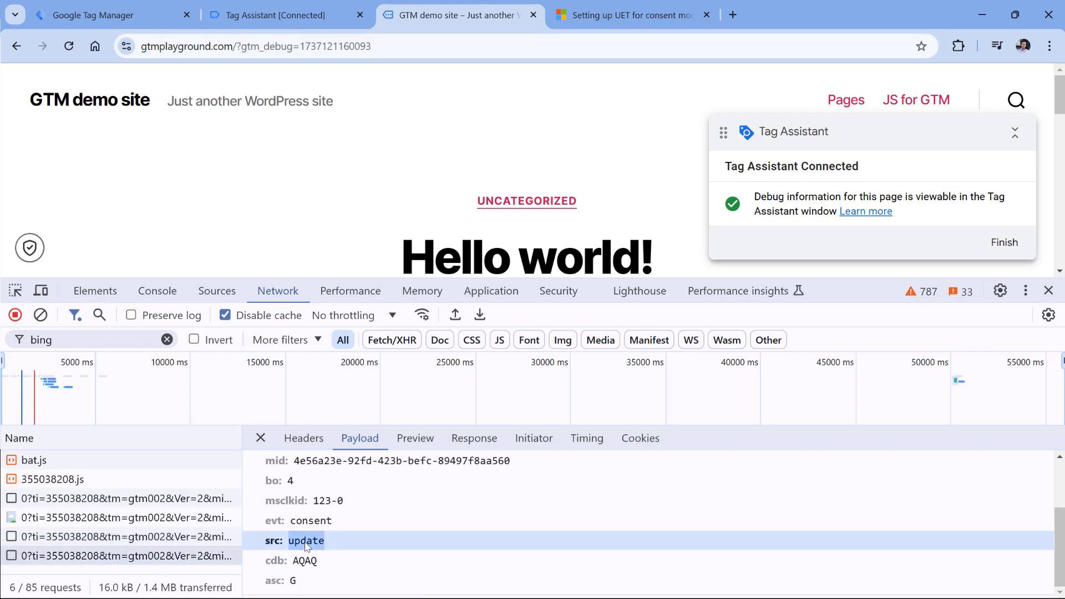
{"action": "double_click", "coordinate": [293, 581]}
Open the Uncategorized category page of the demo site.
{"action": "left_click", "coordinate": [344, 222]}
{"action": "scroll", "coordinate": [344, 222], "scroll_direction": "down", "scroll_amount": 1}
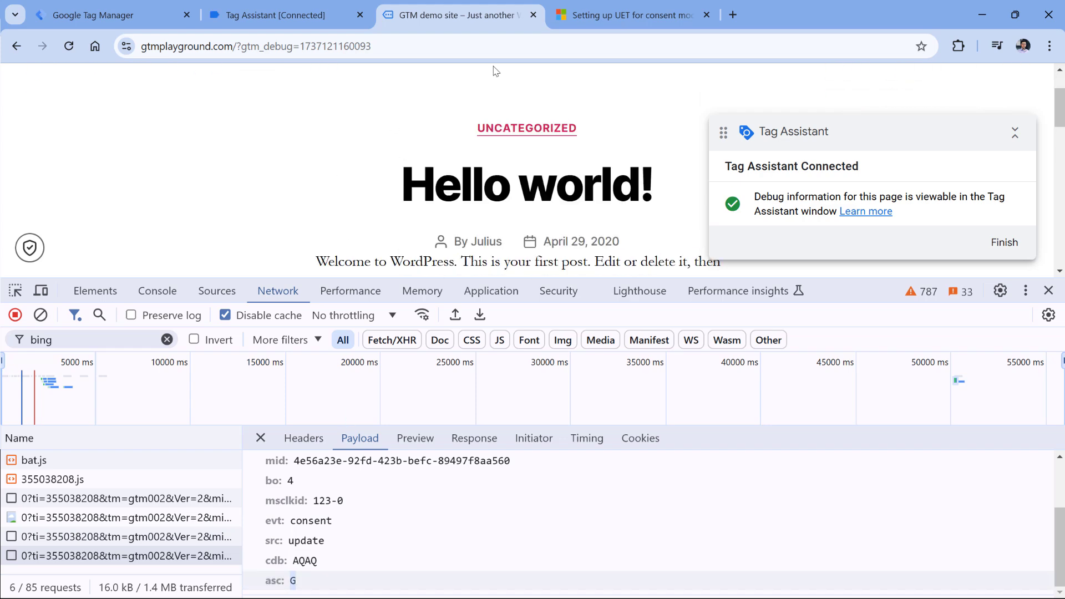
{"action": "left_click", "coordinate": [526, 130]}
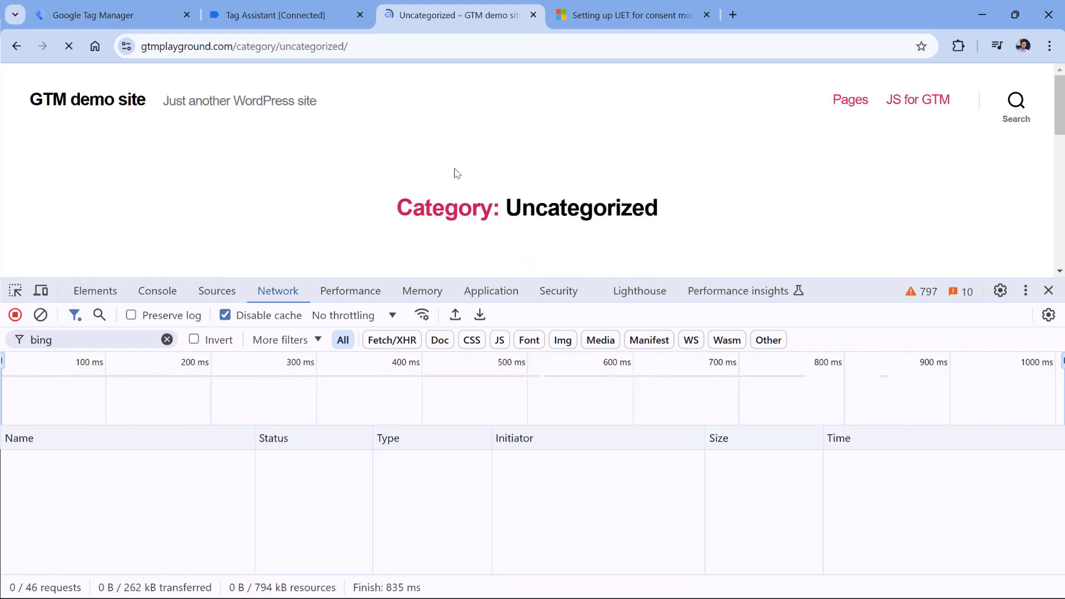
Examine the consent parameters in the payloads of the three UET requests sent on the category page.
{"action": "scroll", "coordinate": [333, 538], "scroll_direction": "down", "scroll_amount": 1}
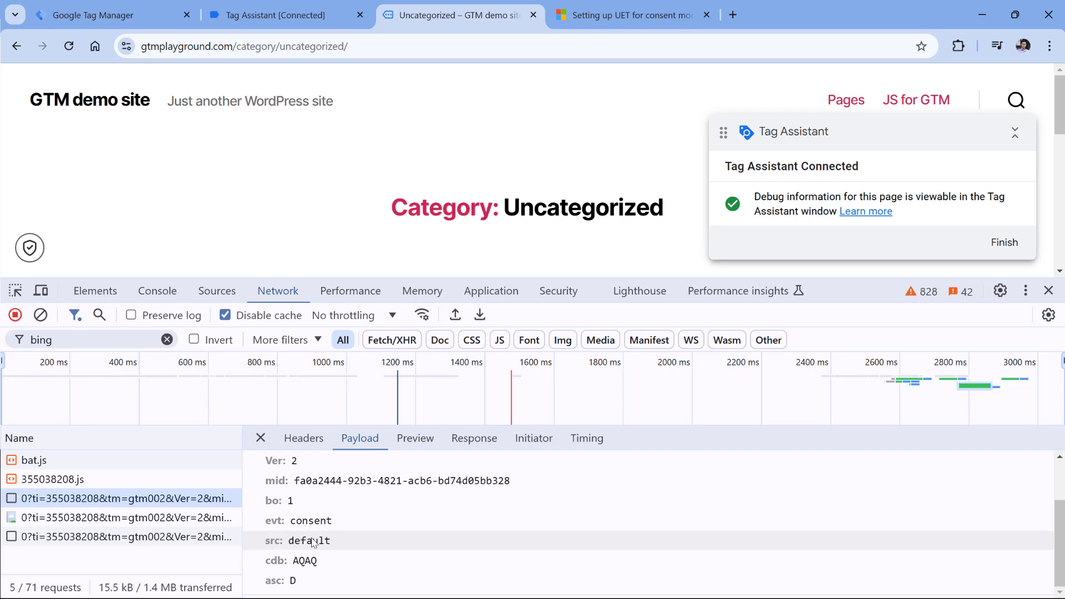
{"action": "left_click", "coordinate": [111, 517]}
{"action": "scroll", "coordinate": [315, 530], "scroll_direction": "down", "scroll_amount": 4}
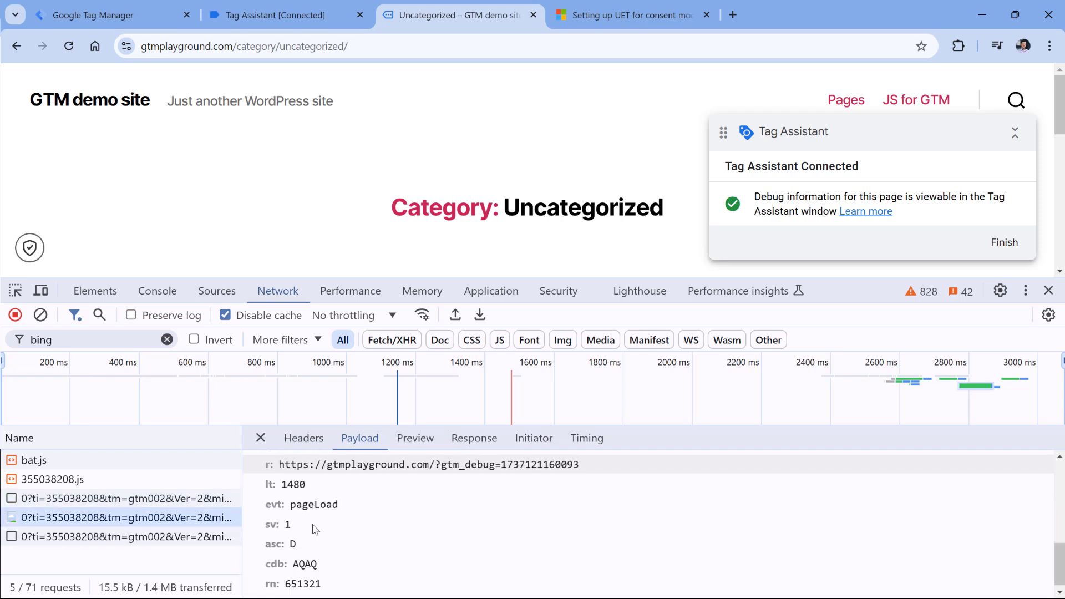
{"action": "left_click", "coordinate": [111, 537]}
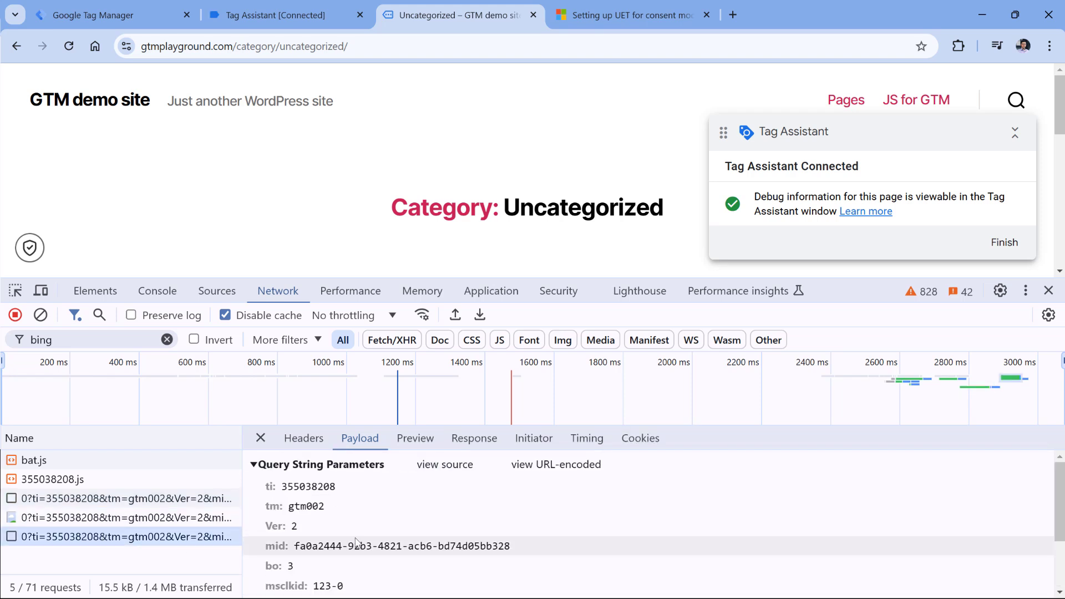
{"action": "scroll", "coordinate": [311, 533], "scroll_direction": "down", "scroll_amount": 2}
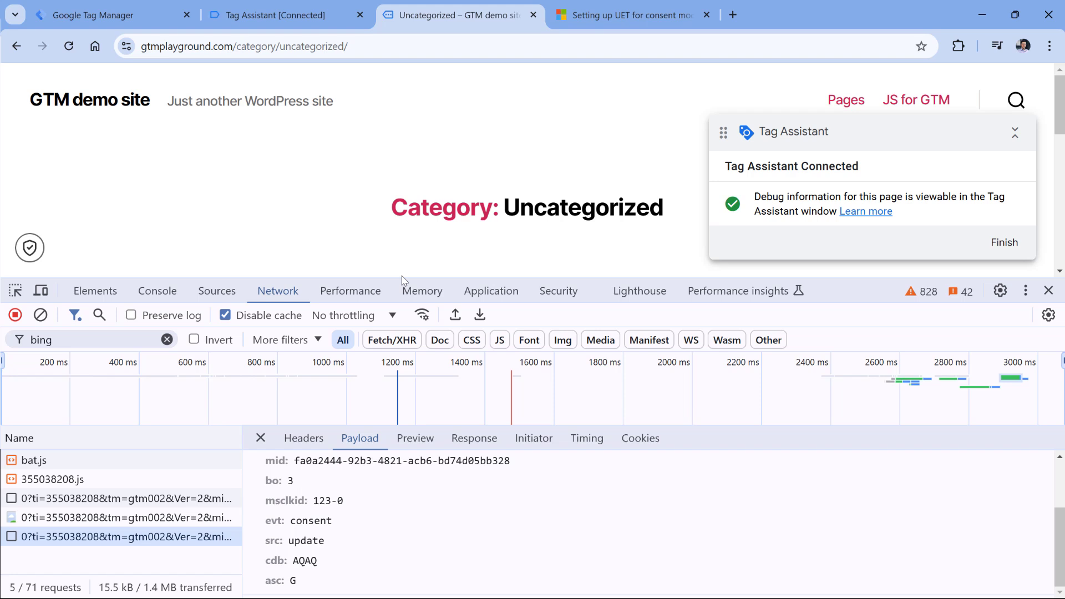
{"action": "left_click", "coordinate": [91, 502]}
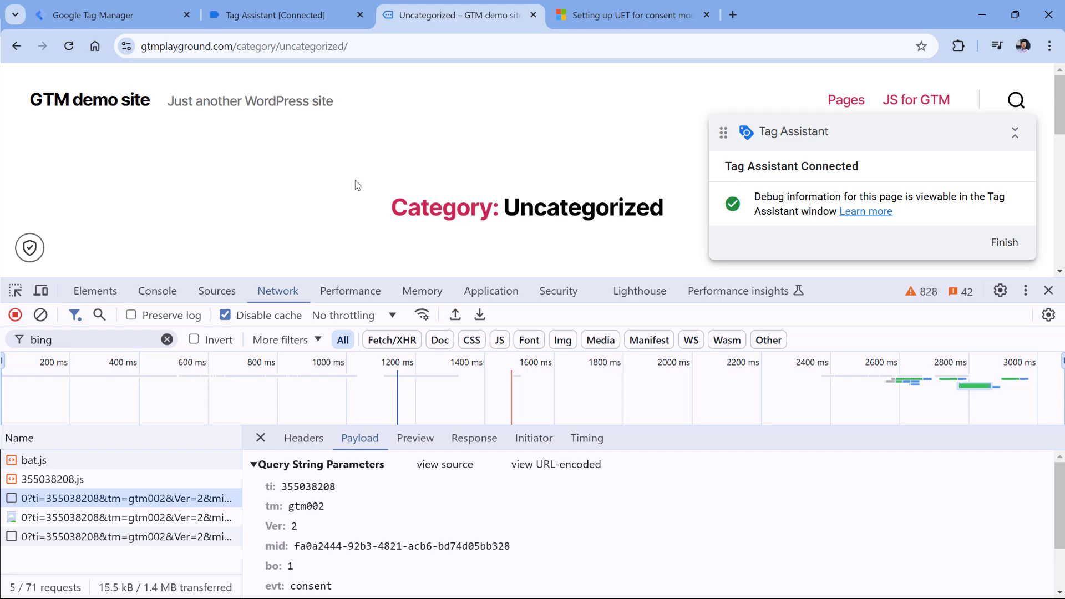
Review the Microsoft UET tag's firing trigger in Tag Manager, and copy the event name cookiehub_marketing from Tag Assistant.
{"action": "left_click", "coordinate": [111, 15]}
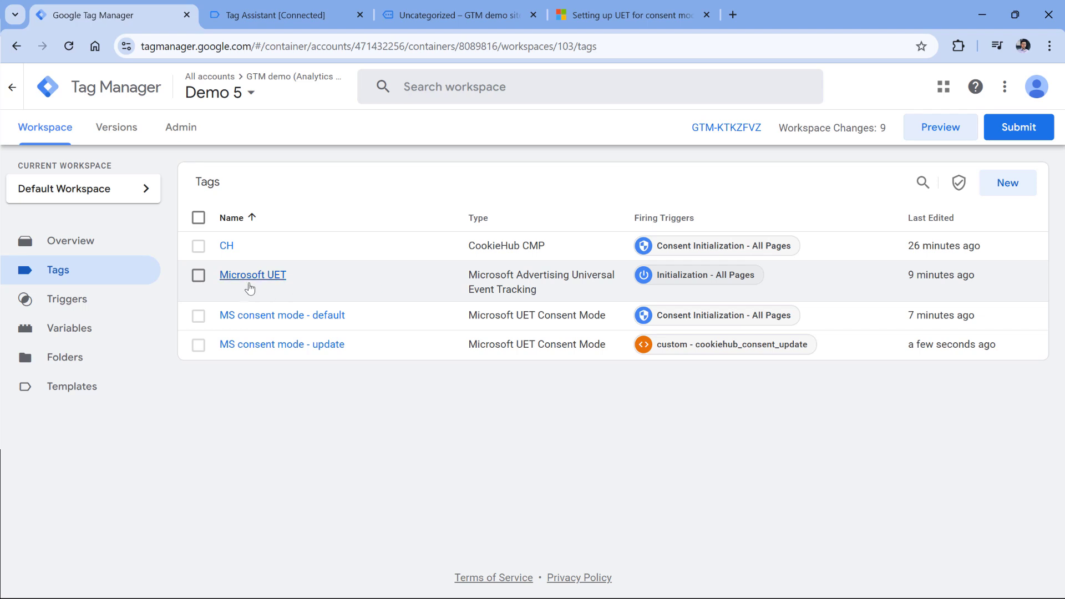
{"action": "left_click_drag", "start_coordinate": [247, 283], "coordinate": [718, 269]}
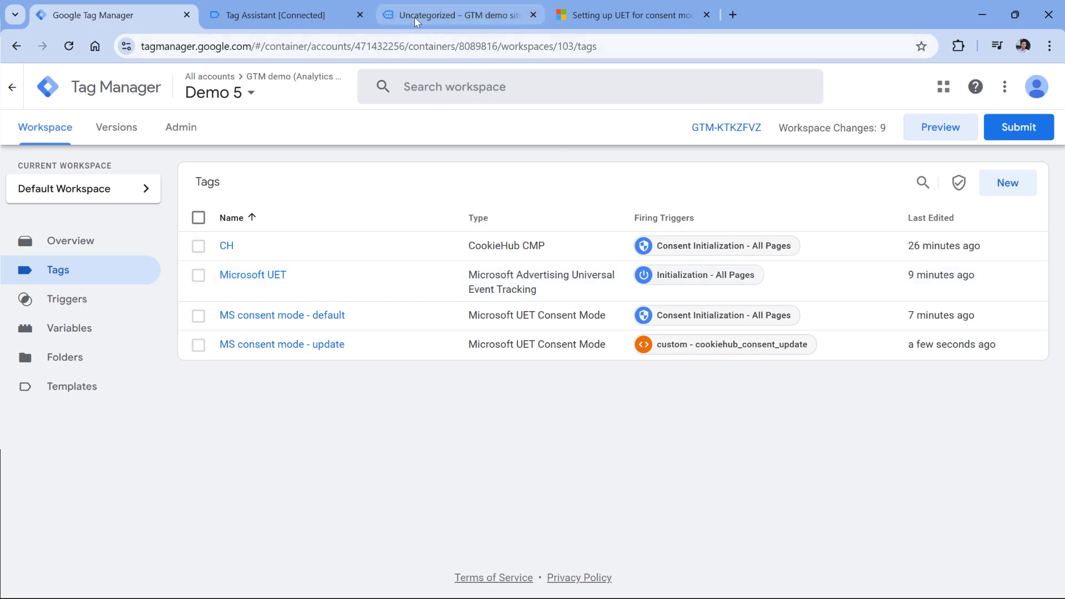
{"action": "left_click", "coordinate": [281, 16]}
{"action": "left_click", "coordinate": [103, 317]}
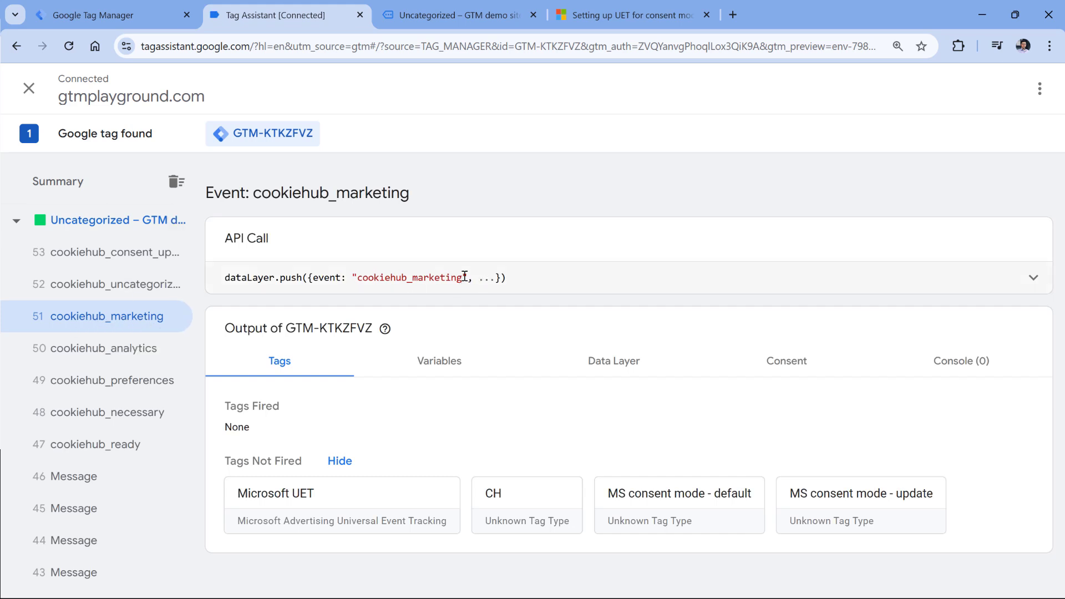
{"action": "left_click_drag", "start_coordinate": [466, 276], "coordinate": [358, 278]}
{"action": "right_click", "coordinate": [377, 277]}
{"action": "left_click", "coordinate": [403, 295]}
Create a Custom Event trigger in Tag Manager with the event name cookiehub_marketing.
{"action": "key", "text": "ctrl+shift+Tab"}
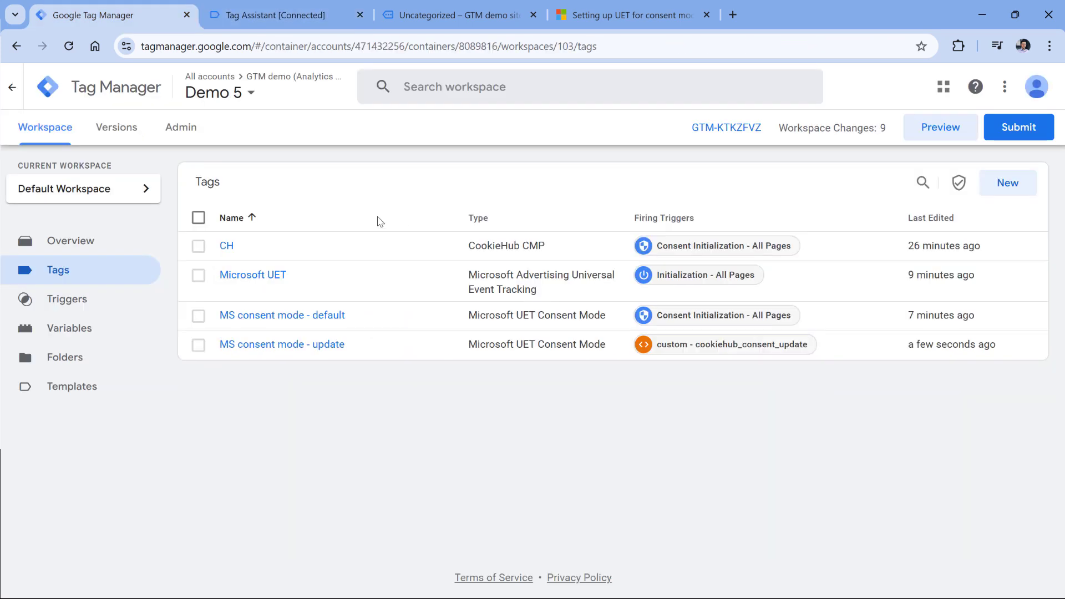
{"action": "left_click", "coordinate": [68, 301]}
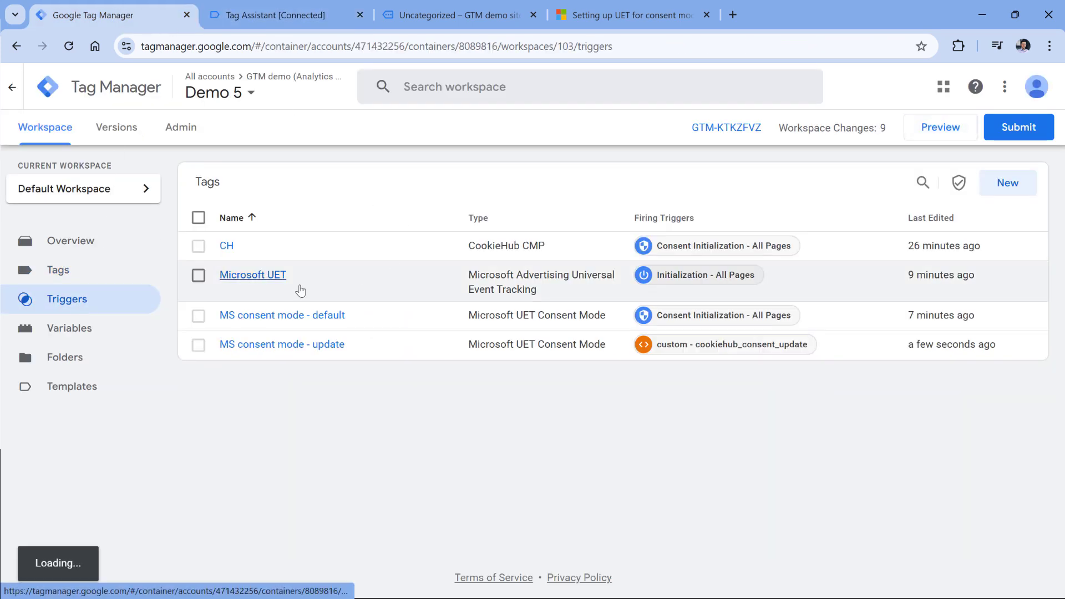
{"action": "left_click", "coordinate": [1007, 183]}
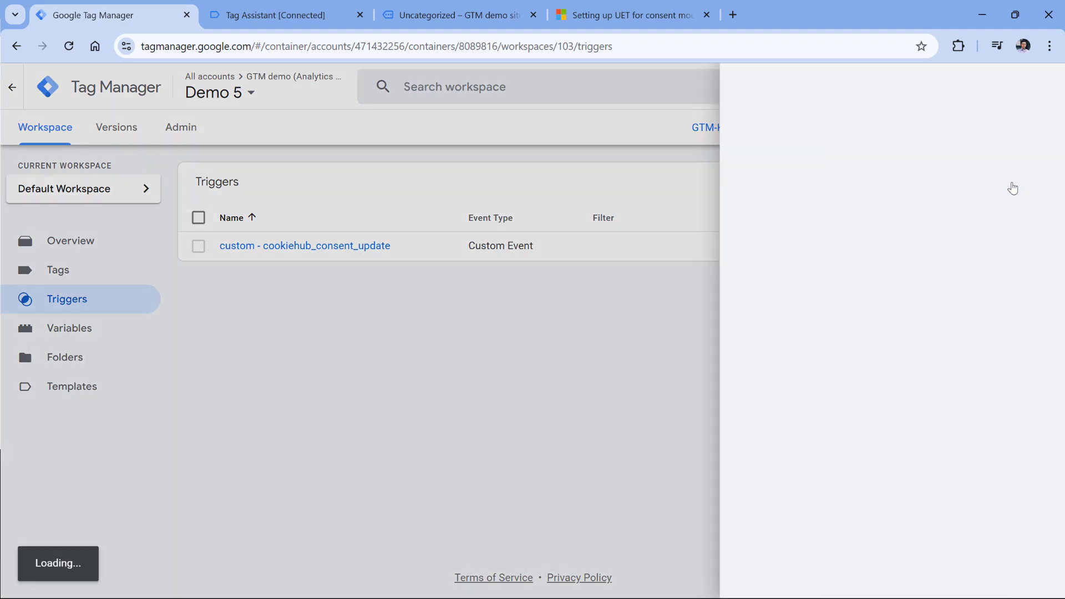
{"action": "left_click", "coordinate": [333, 242]}
{"action": "scroll", "coordinate": [721, 248], "scroll_direction": "down", "scroll_amount": 5}
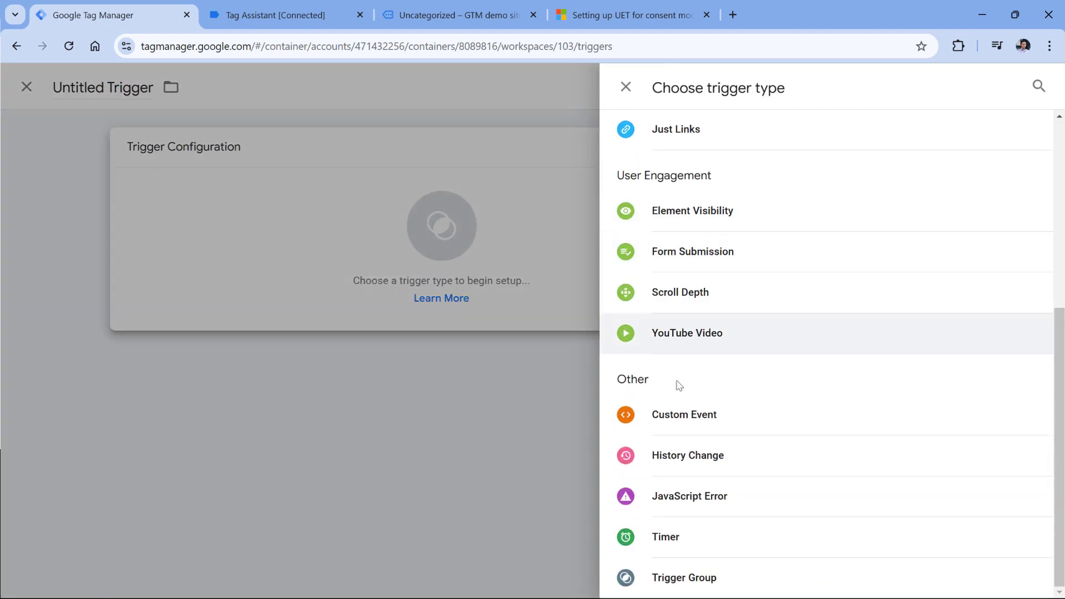
{"action": "left_click", "coordinate": [693, 412]}
{"action": "left_click", "coordinate": [386, 291]}
{"action": "key", "text": "ctrl+v"}
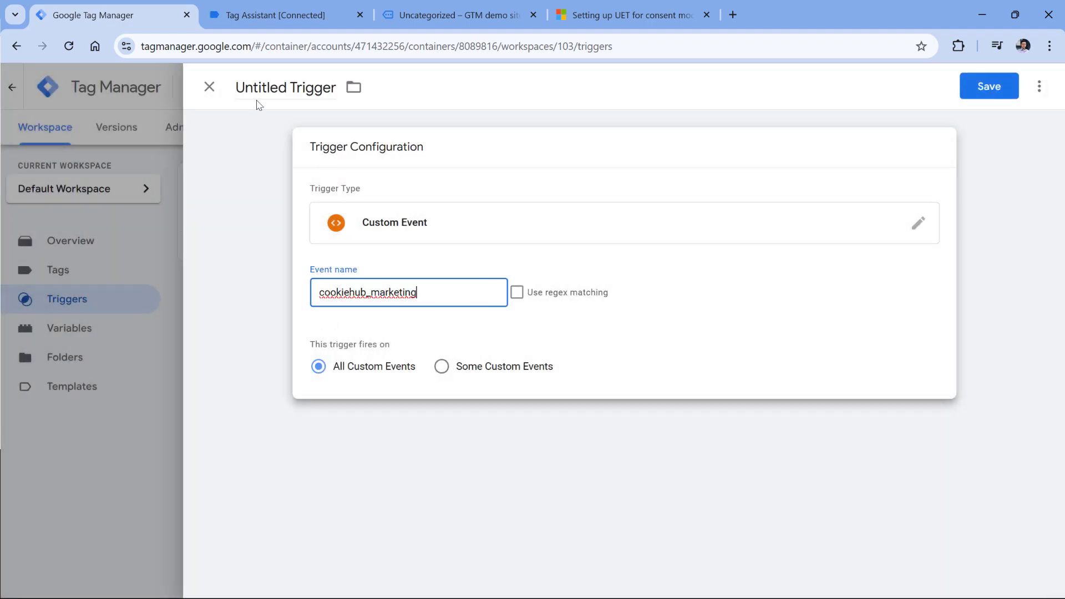
Name the new trigger "custom - cookiehub_marketing" and save it.
{"action": "left_click", "coordinate": [309, 90]}
{"action": "type", "text": "custom -"}
{"action": "key", "text": "ctrl+v"}
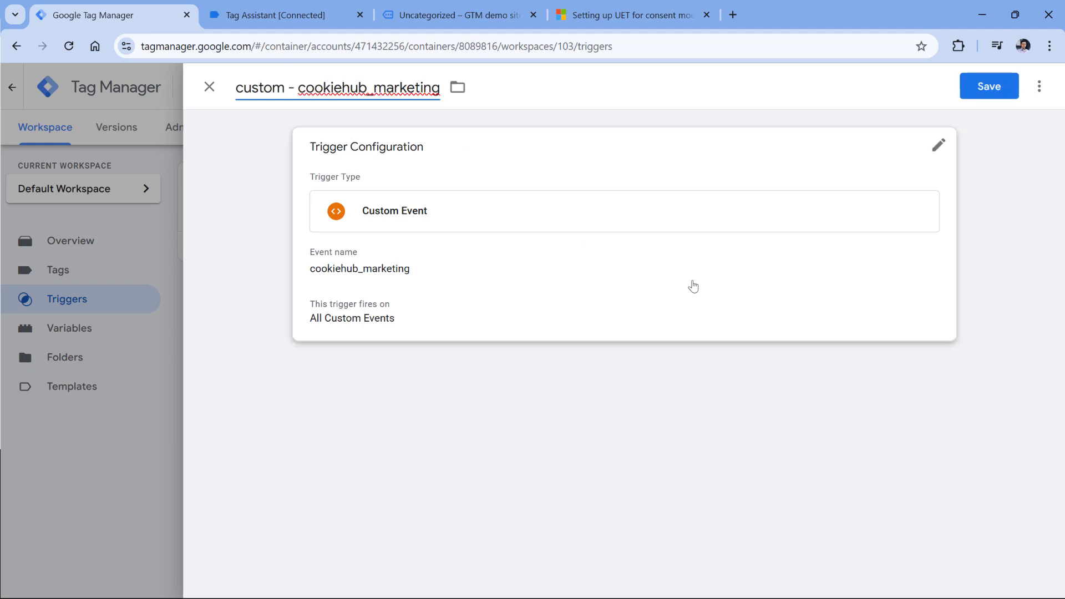
{"action": "left_click", "coordinate": [988, 86]}
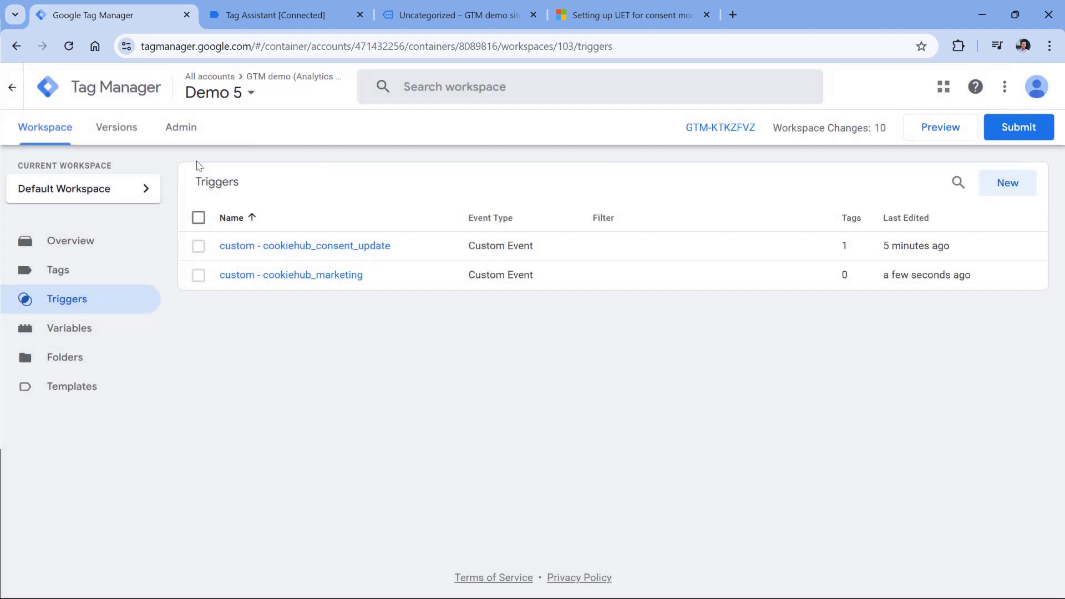
Replace the Microsoft UET tag's Initialization - All Pages trigger with custom - cookiehub_marketing and save the tag.
{"action": "left_click", "coordinate": [69, 275]}
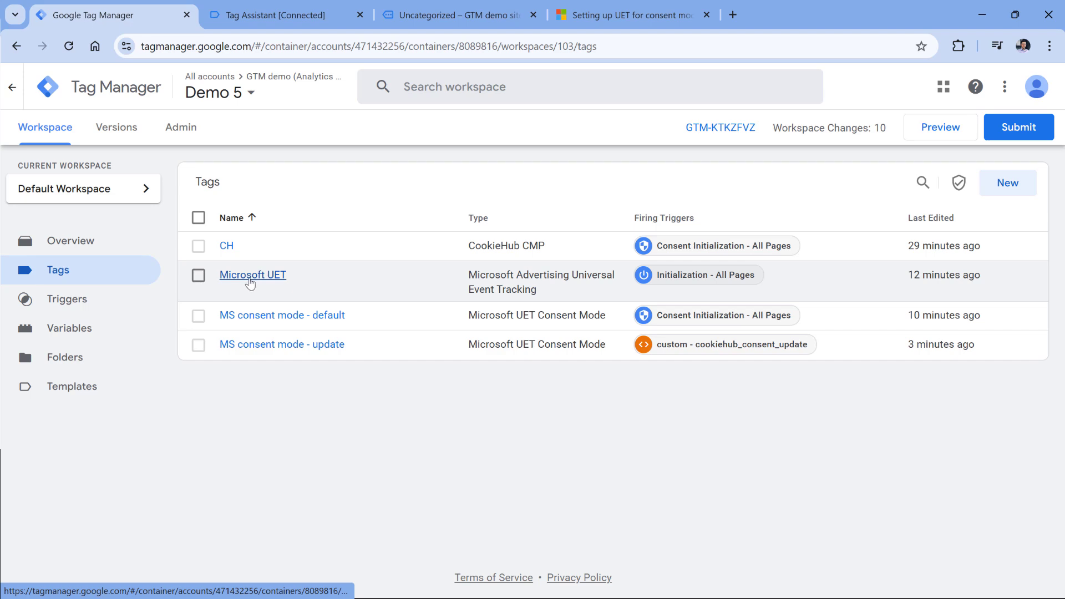
{"action": "left_click", "coordinate": [250, 276]}
{"action": "scroll", "coordinate": [443, 472], "scroll_direction": "down", "scroll_amount": 3}
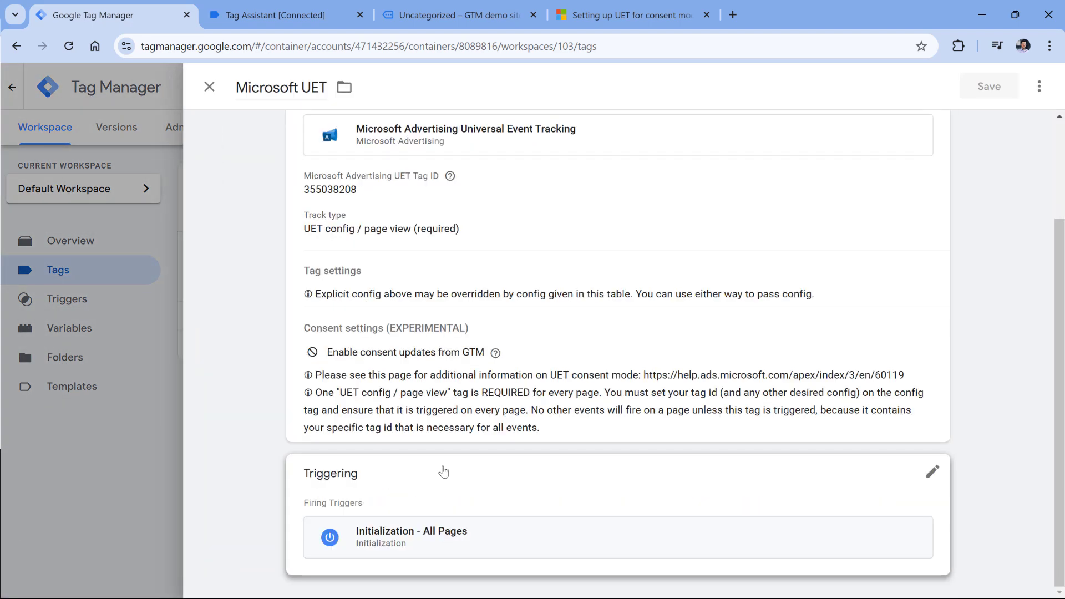
{"action": "left_click", "coordinate": [444, 471]}
{"action": "left_click", "coordinate": [916, 548]}
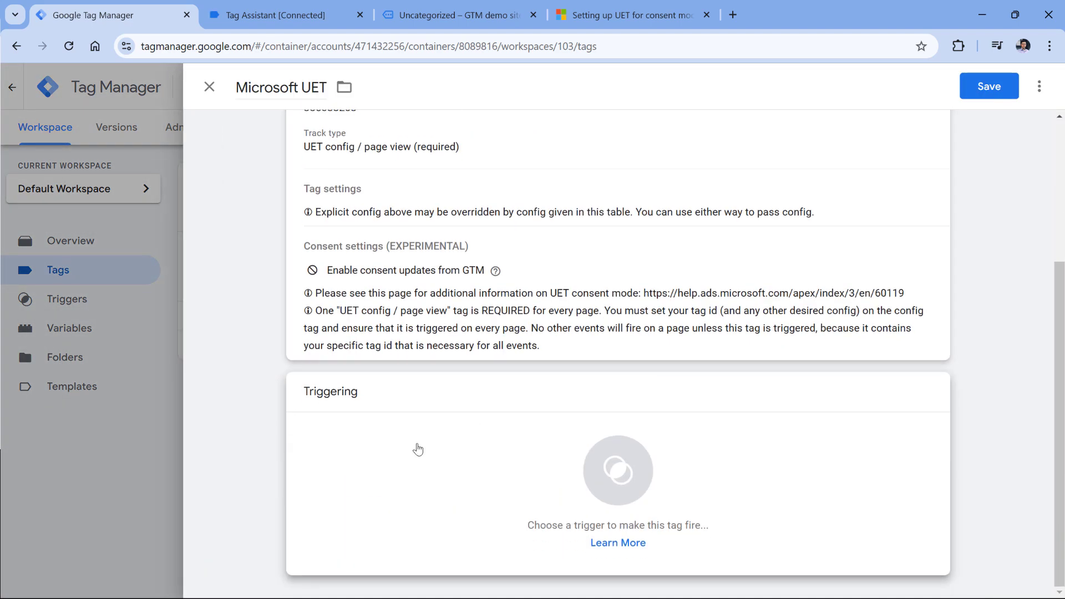
{"action": "left_click", "coordinate": [418, 450]}
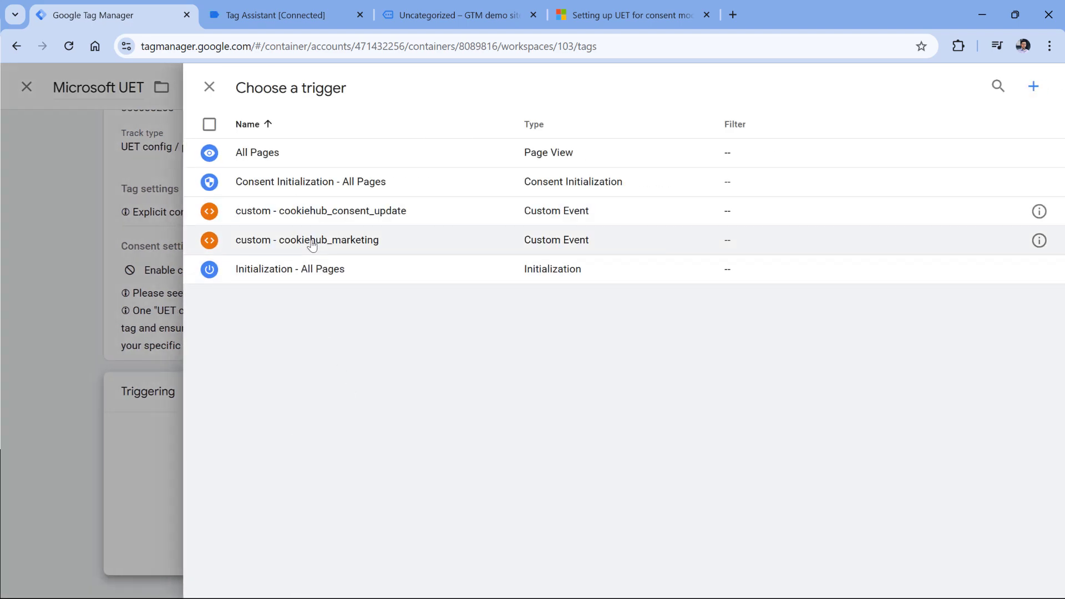
{"action": "left_click", "coordinate": [312, 245]}
{"action": "left_click", "coordinate": [981, 84]}
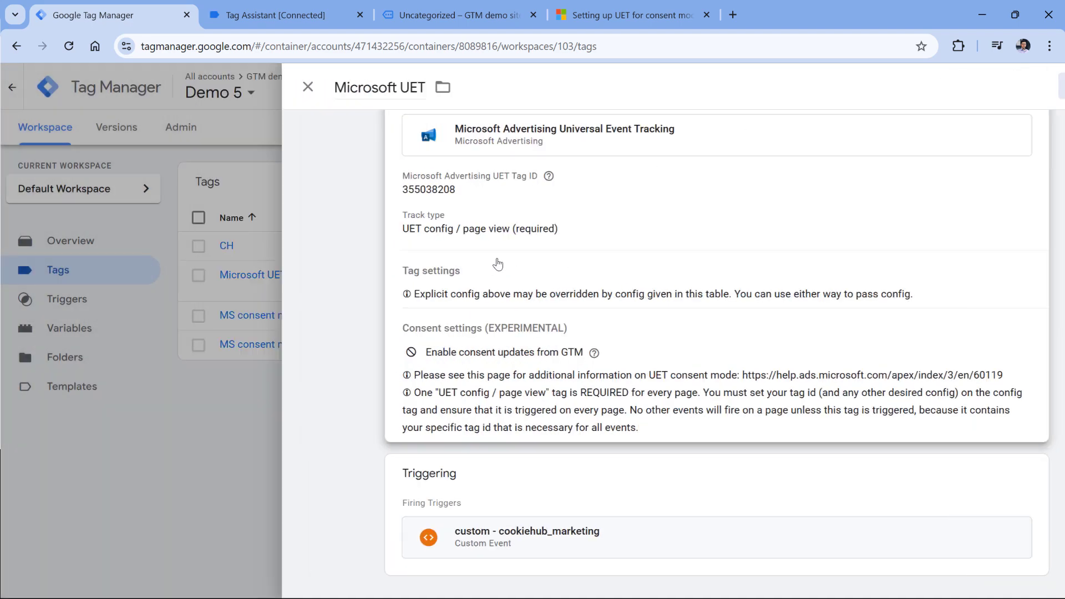
Switch to the demo site, delete its stored cookiehub cookie, and return to Tag Manager.
{"action": "left_click", "coordinate": [465, 14]}
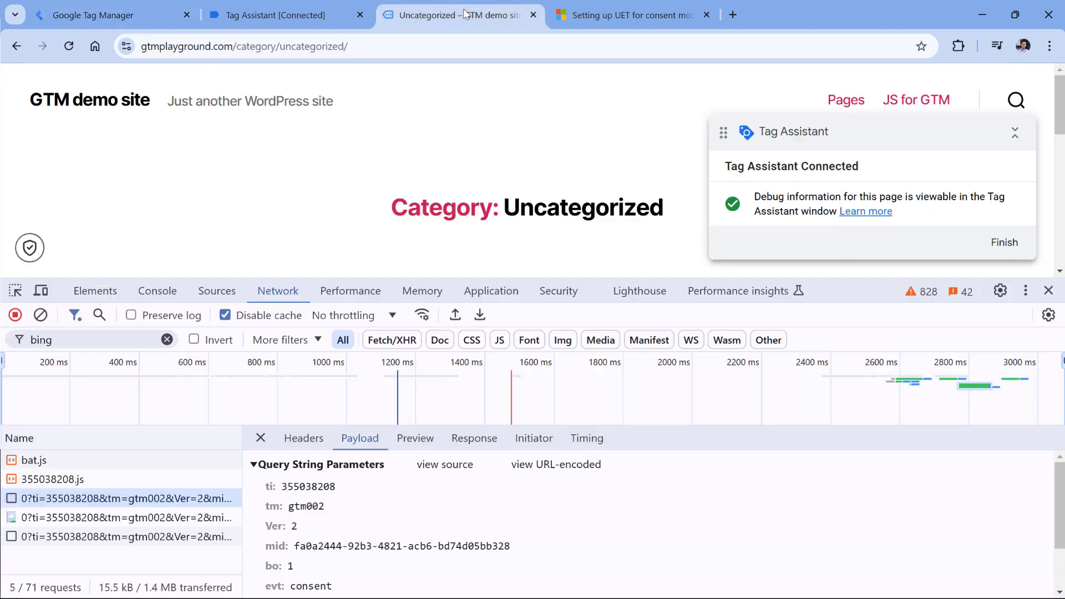
{"action": "left_click", "coordinate": [491, 291]}
{"action": "left_click", "coordinate": [212, 358]}
{"action": "key", "text": "Delete"}
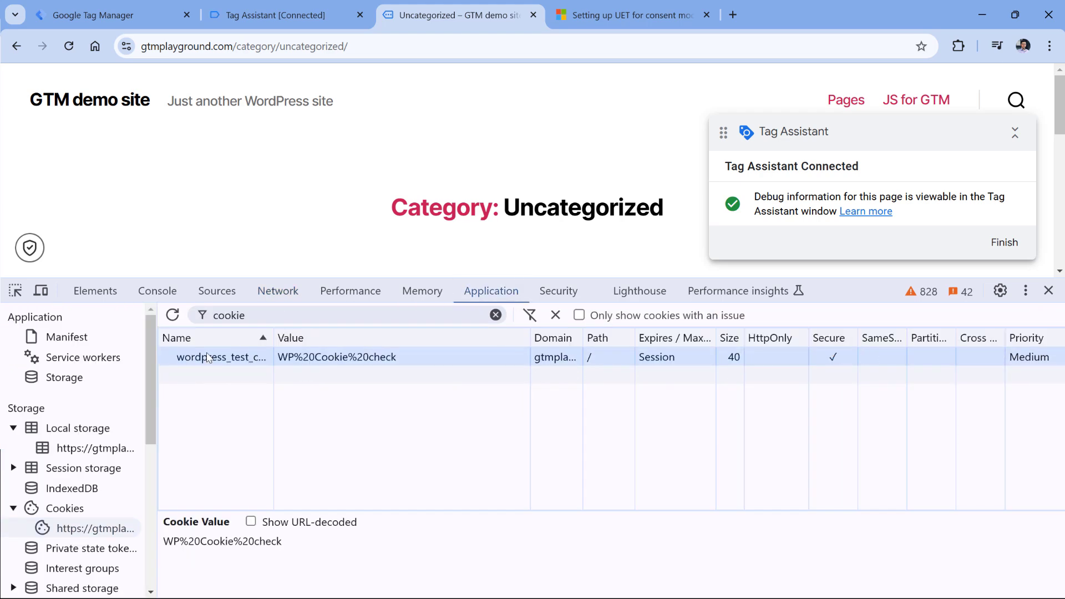
{"action": "left_click", "coordinate": [117, 11]}
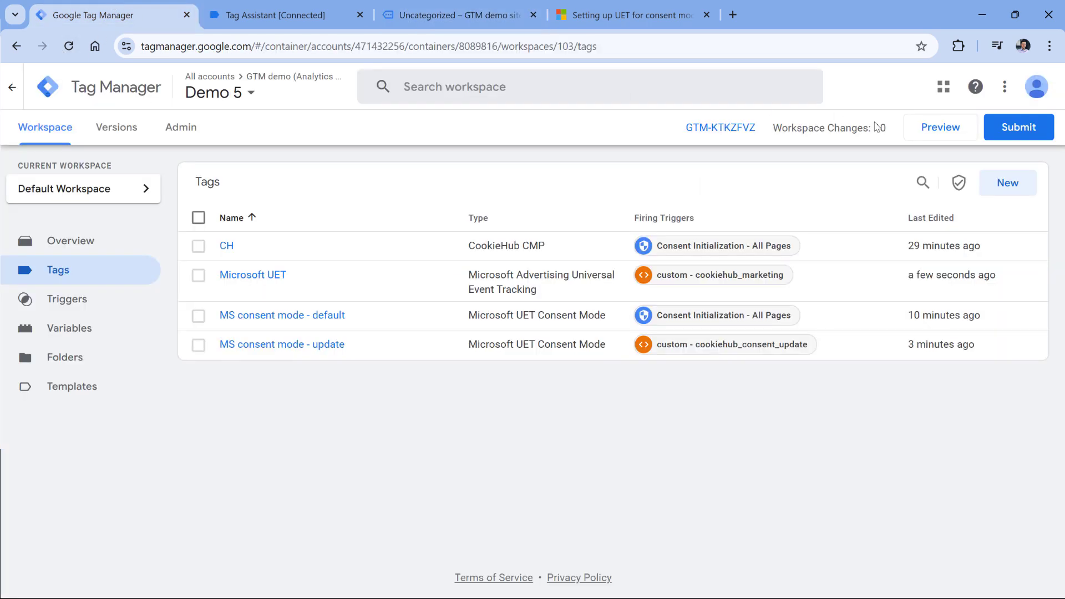
Start preview mode for gtmplayground.com and check in Tag Assistant which tags fire before any consent choice.
{"action": "left_click", "coordinate": [942, 134]}
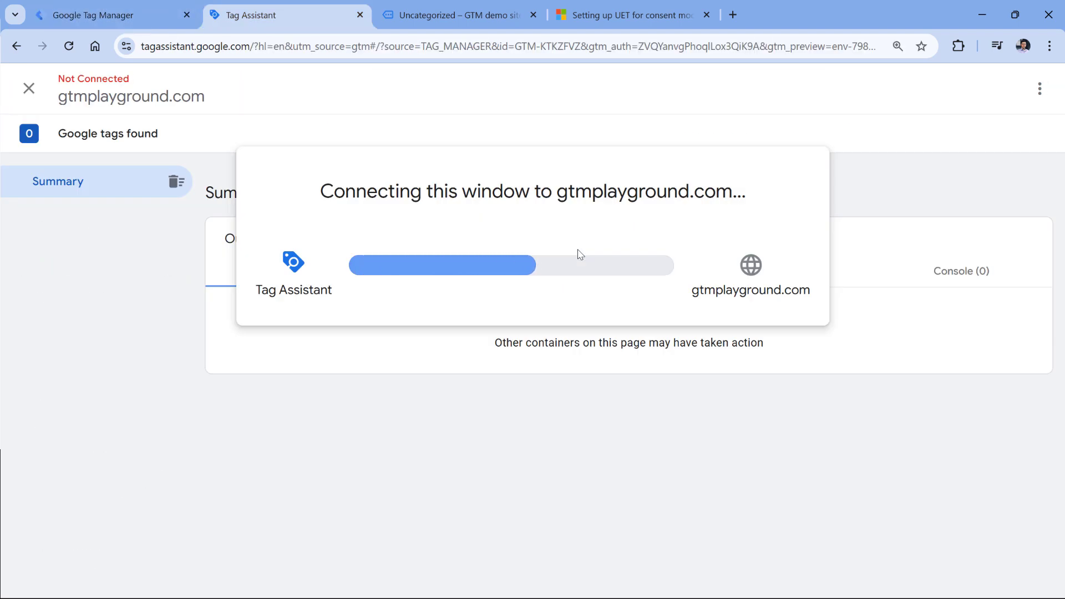
{"action": "left_click", "coordinate": [532, 368]}
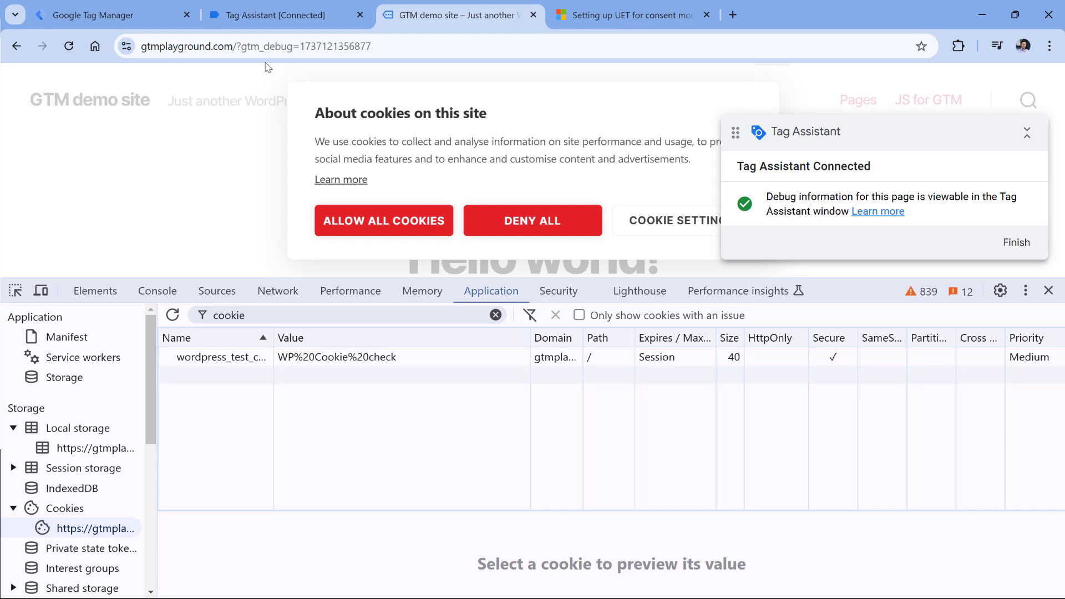
{"action": "left_click", "coordinate": [285, 14]}
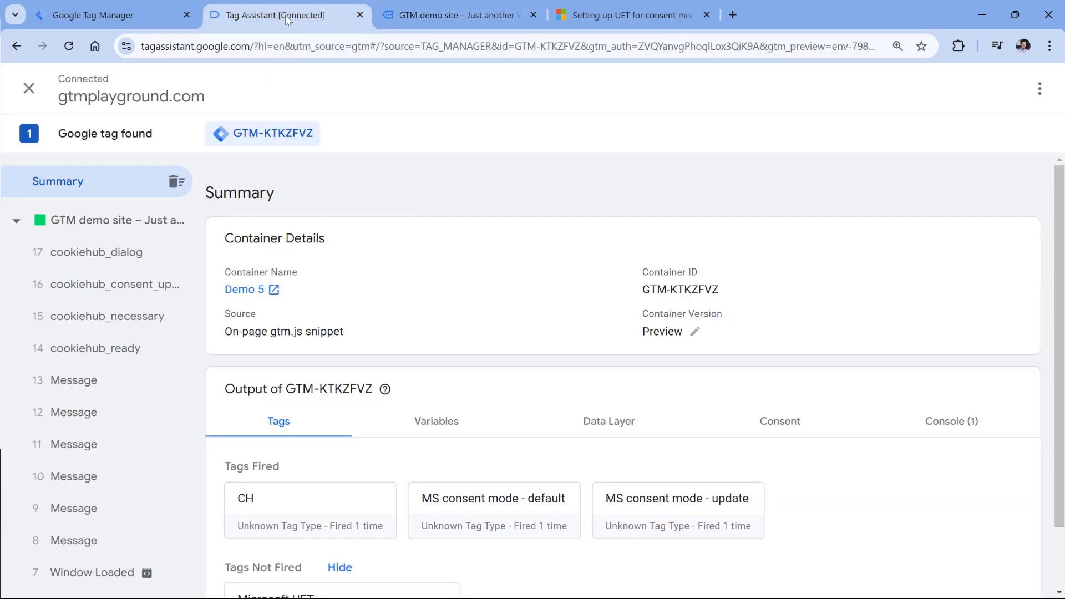
{"action": "left_click", "coordinate": [96, 222]}
{"action": "scroll", "coordinate": [381, 268], "scroll_direction": "down", "scroll_amount": 2}
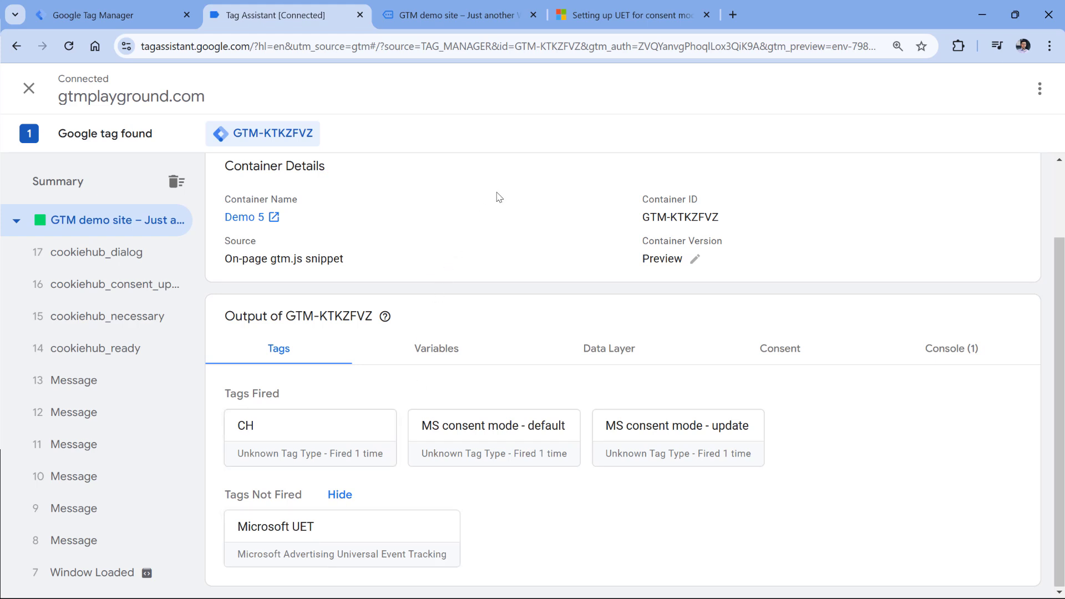
Allow all cookies on the demo site and check the fired tags again in Tag Assistant.
{"action": "left_click", "coordinate": [458, 15]}
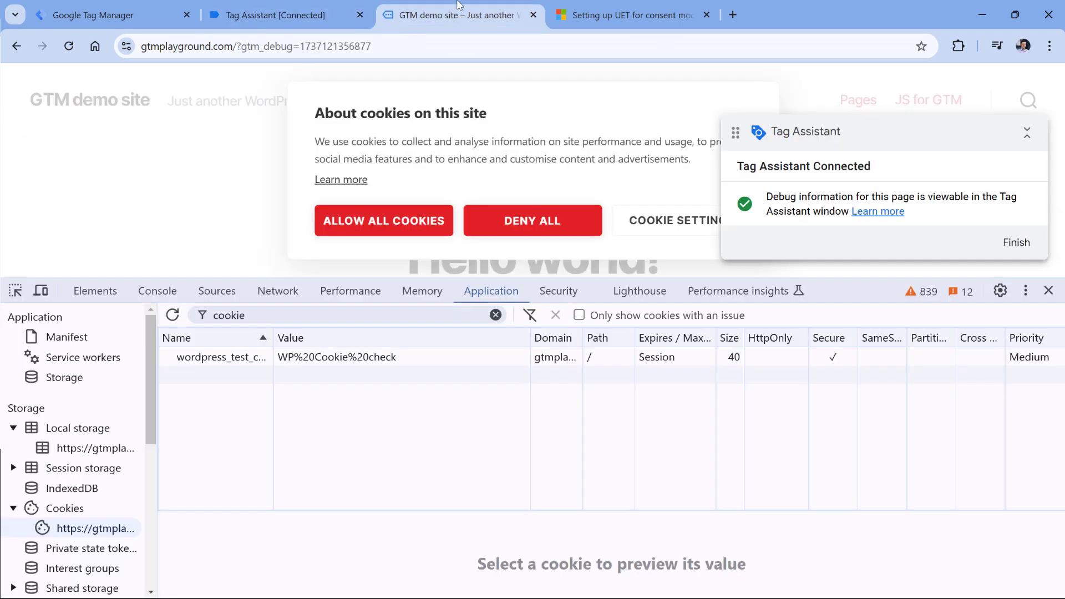
{"action": "left_click", "coordinate": [384, 228]}
{"action": "left_click", "coordinate": [271, 15]}
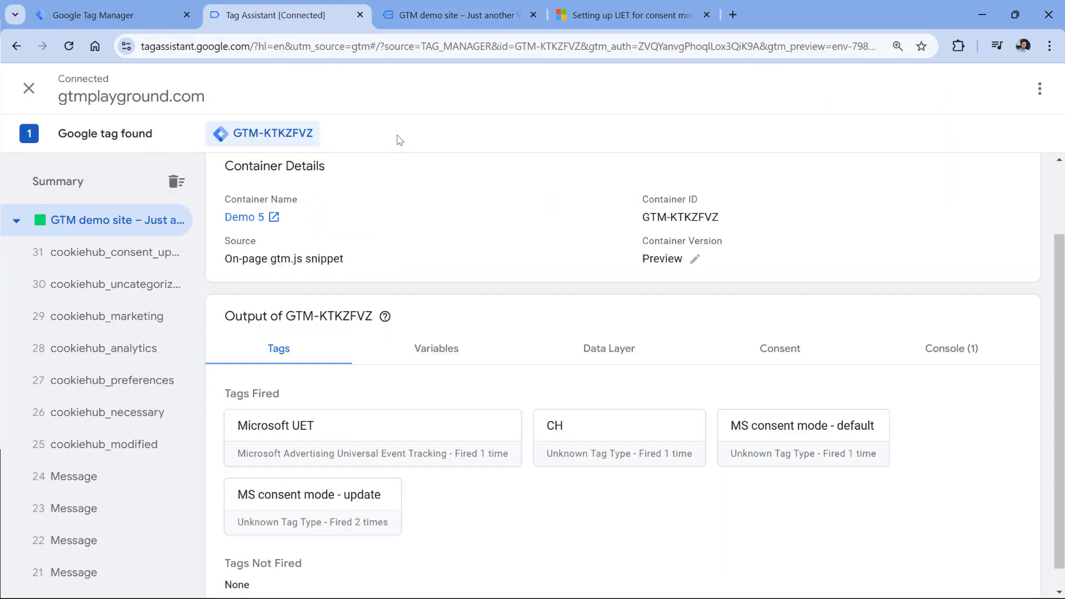
Inspect the payloads of the first two UET consent requests among the demo site's bing network requests.
{"action": "left_click", "coordinate": [452, 18]}
{"action": "left_click", "coordinate": [278, 292]}
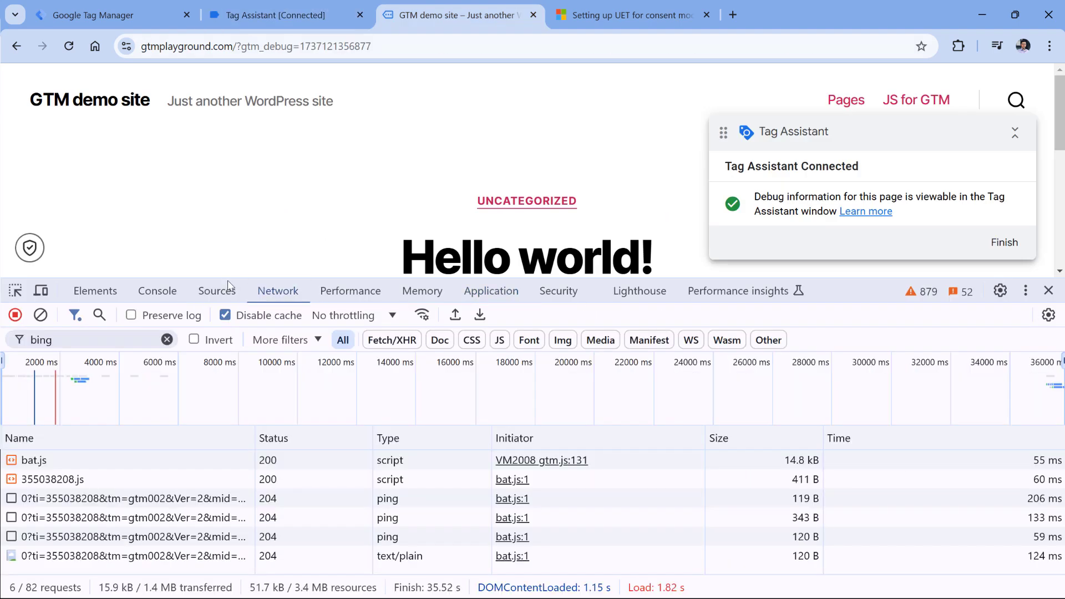
{"action": "left_click", "coordinate": [88, 498]}
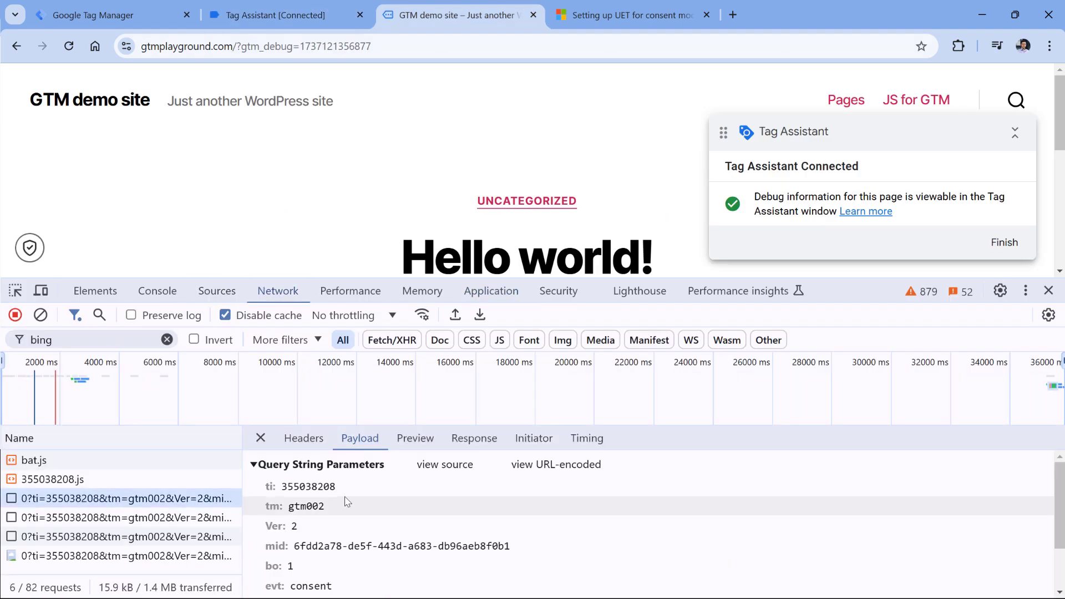
{"action": "scroll", "coordinate": [322, 527], "scroll_direction": "down", "scroll_amount": 2}
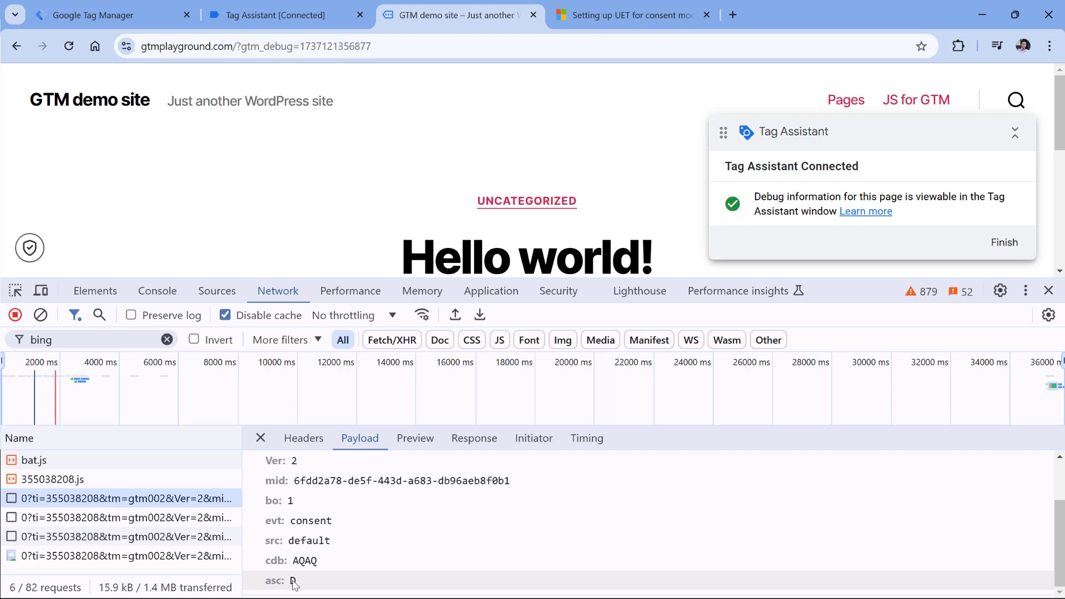
{"action": "left_click", "coordinate": [95, 518]}
{"action": "scroll", "coordinate": [360, 525], "scroll_direction": "down", "scroll_amount": 2}
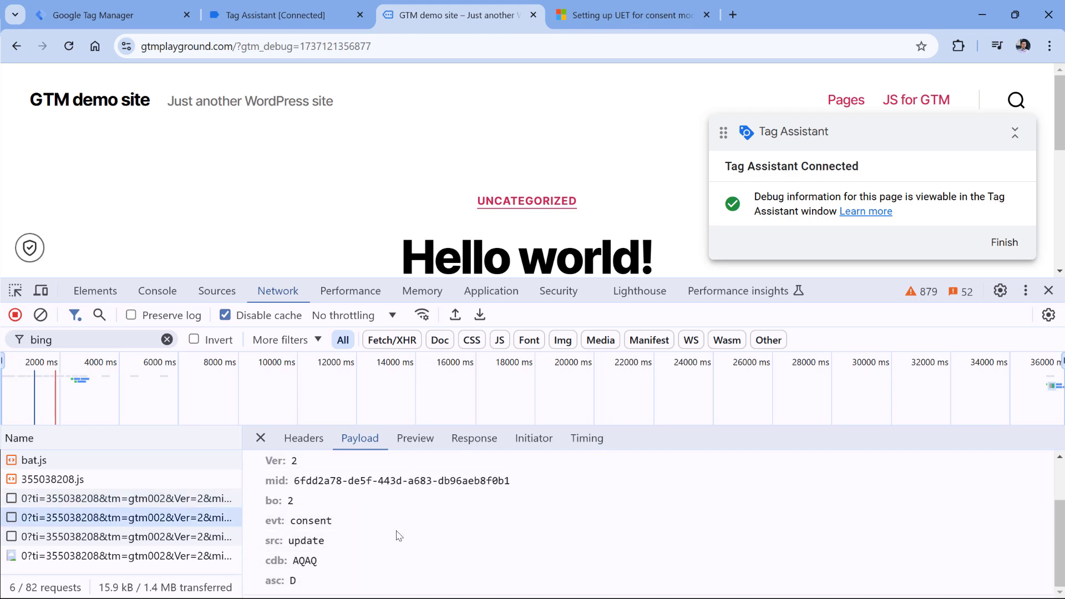
Review the Tag Assistant event timeline, comparing the cookiehub_consent_update events before and after accepting cookies.
{"action": "left_click", "coordinate": [278, 15]}
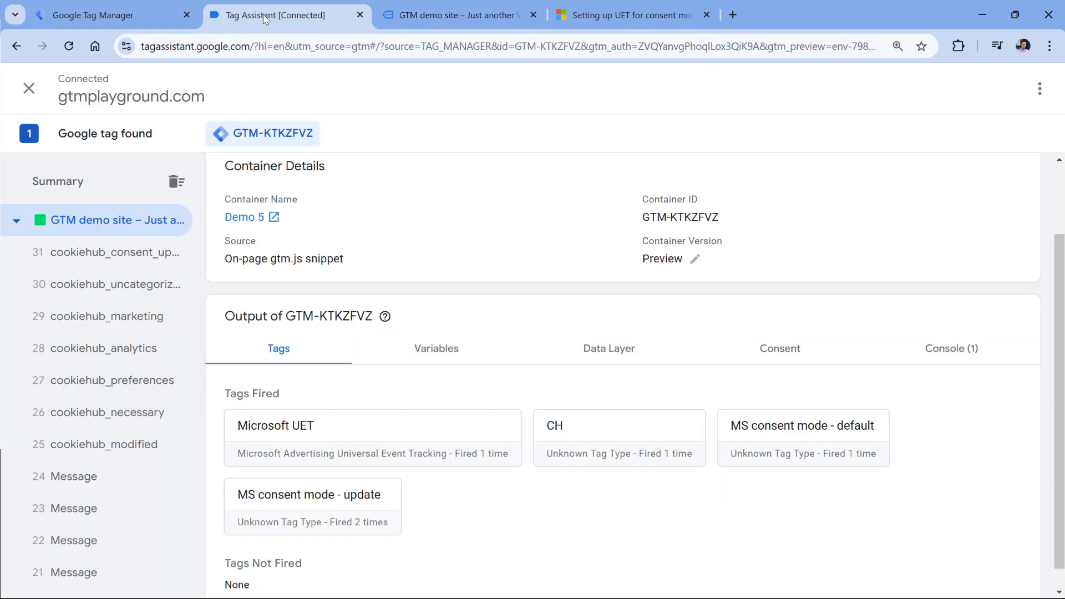
{"action": "scroll", "coordinate": [111, 376], "scroll_direction": "down", "scroll_amount": 8}
{"action": "scroll", "coordinate": [110, 376], "scroll_direction": "up", "scroll_amount": 1}
{"action": "scroll", "coordinate": [109, 364], "scroll_direction": "down", "scroll_amount": 2}
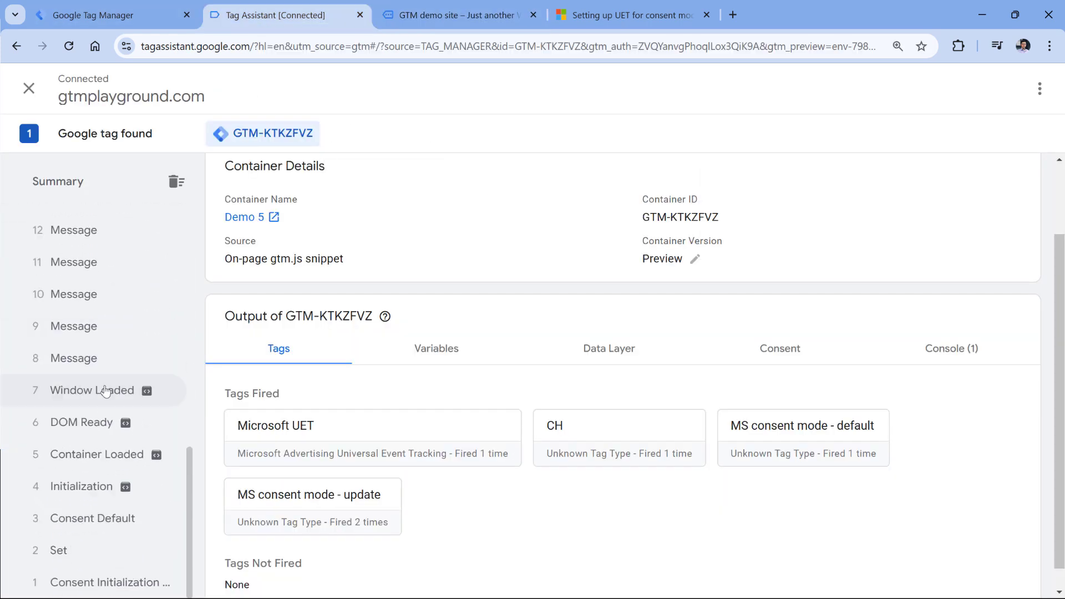
{"action": "scroll", "coordinate": [102, 388], "scroll_direction": "up", "scroll_amount": 5}
{"action": "left_click", "coordinate": [95, 320]}
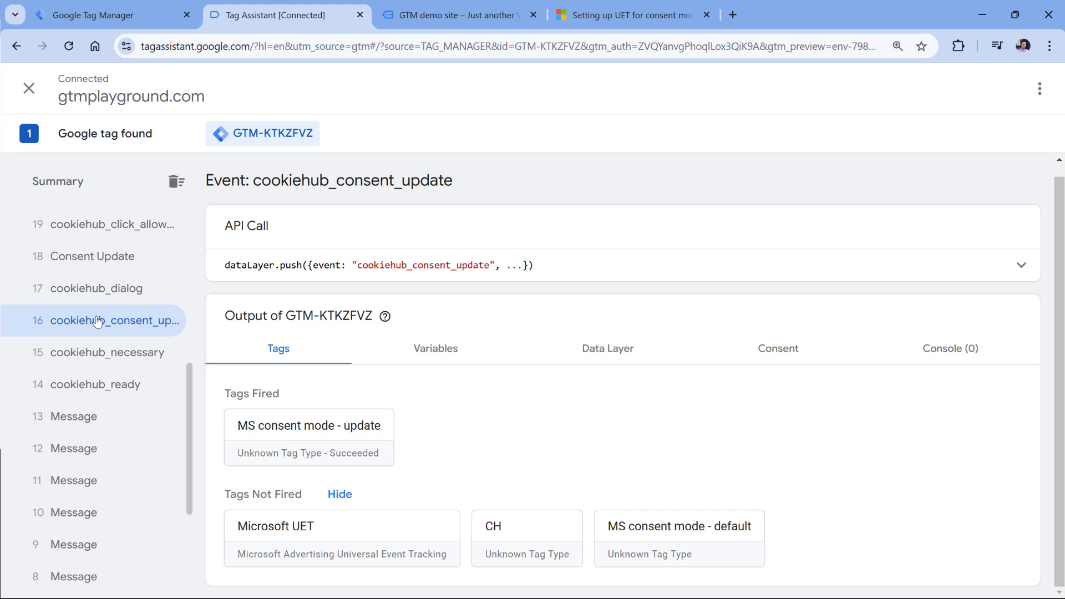
{"action": "scroll", "coordinate": [97, 320], "scroll_direction": "up", "scroll_amount": 7}
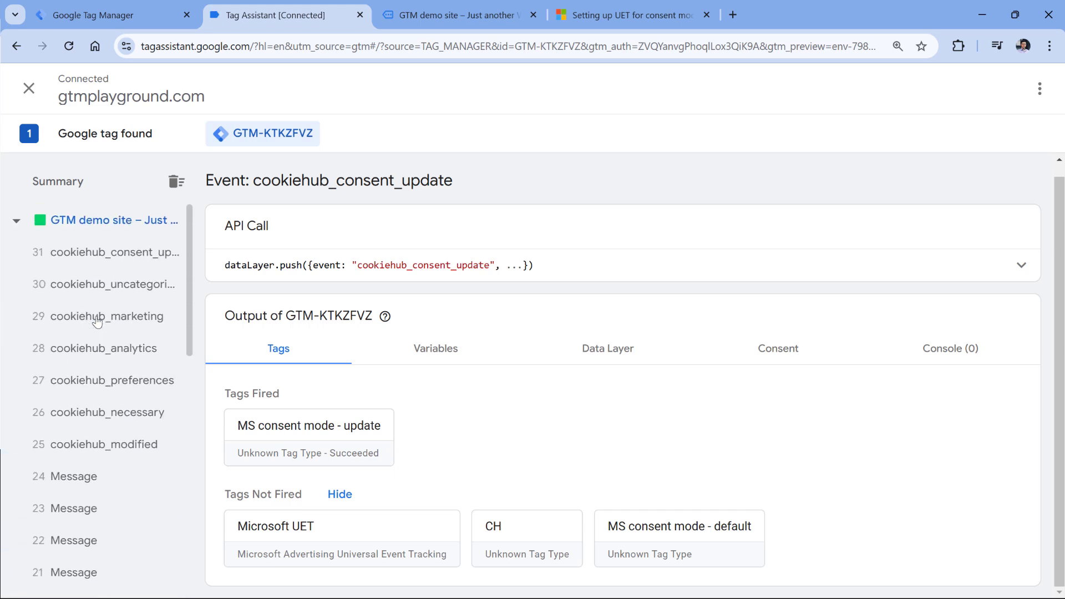
{"action": "left_click", "coordinate": [96, 265]}
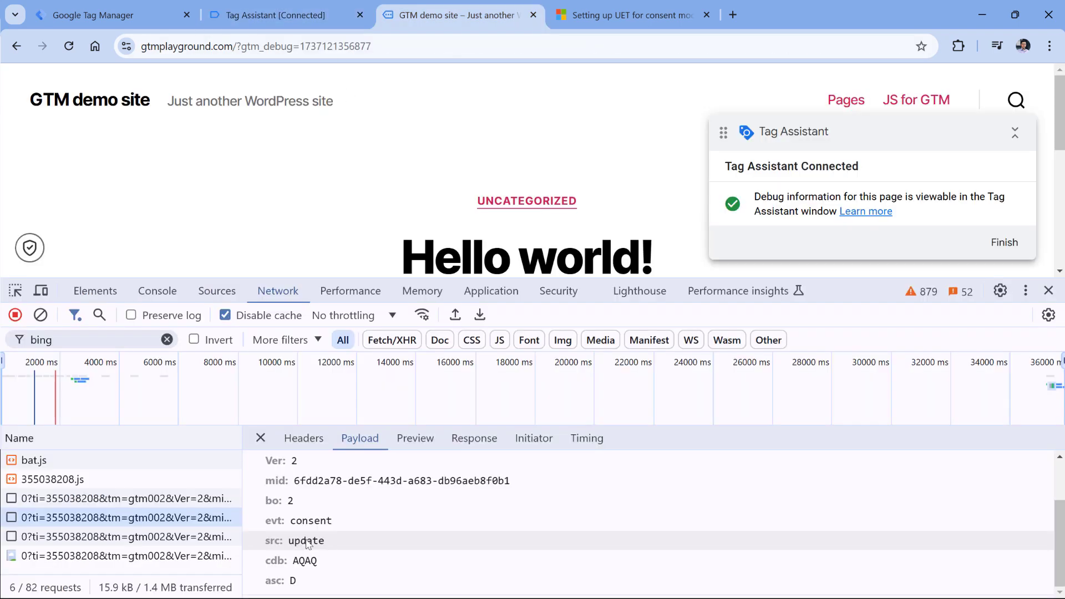
Back on the demo site, check the src and asc parameters in the third UET consent request's payload.
{"action": "left_click", "coordinate": [399, 15]}
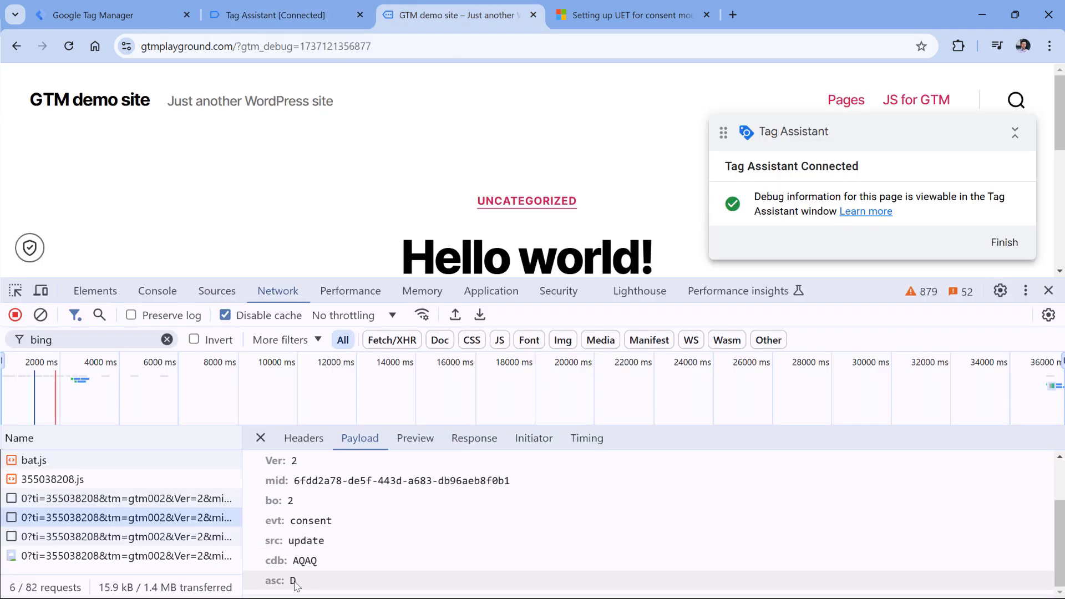
{"action": "left_click", "coordinate": [98, 536]}
{"action": "scroll", "coordinate": [295, 538], "scroll_direction": "down", "scroll_amount": 2}
{"action": "double_click", "coordinate": [306, 540]}
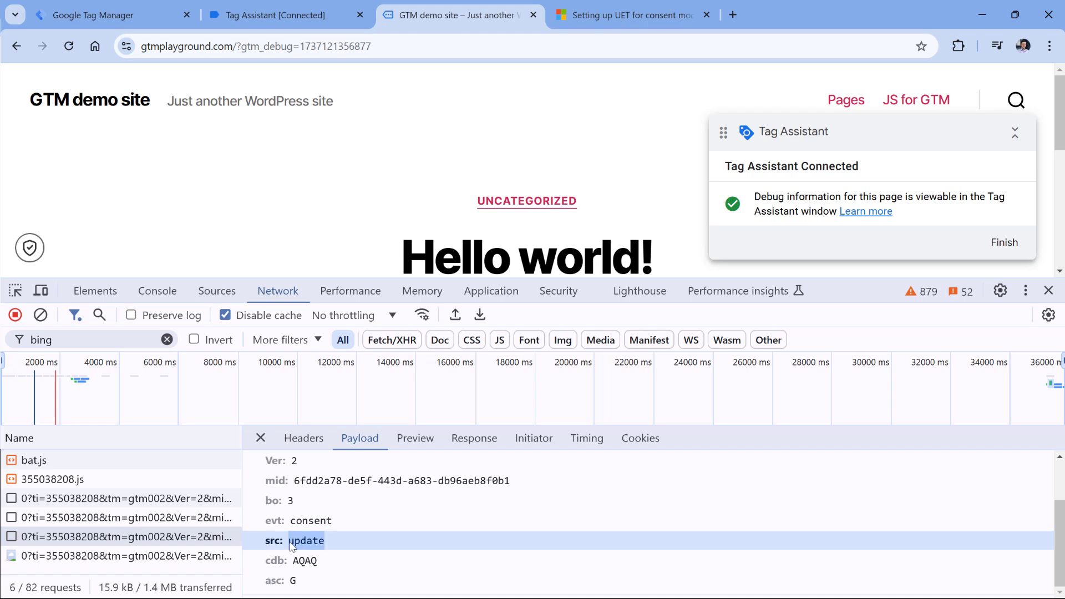
{"action": "double_click", "coordinate": [295, 583]}
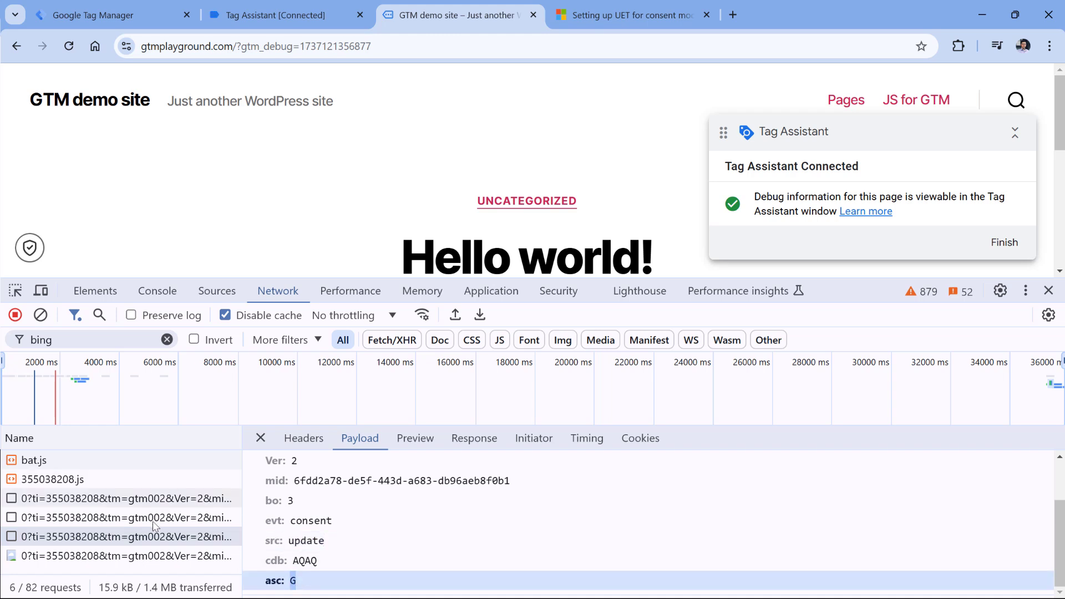
Check the evt and asc parameters of the last UET request, and return to the tag list in Tag Manager.
{"action": "left_click", "coordinate": [111, 555]}
{"action": "scroll", "coordinate": [322, 535], "scroll_direction": "down", "scroll_amount": 5}
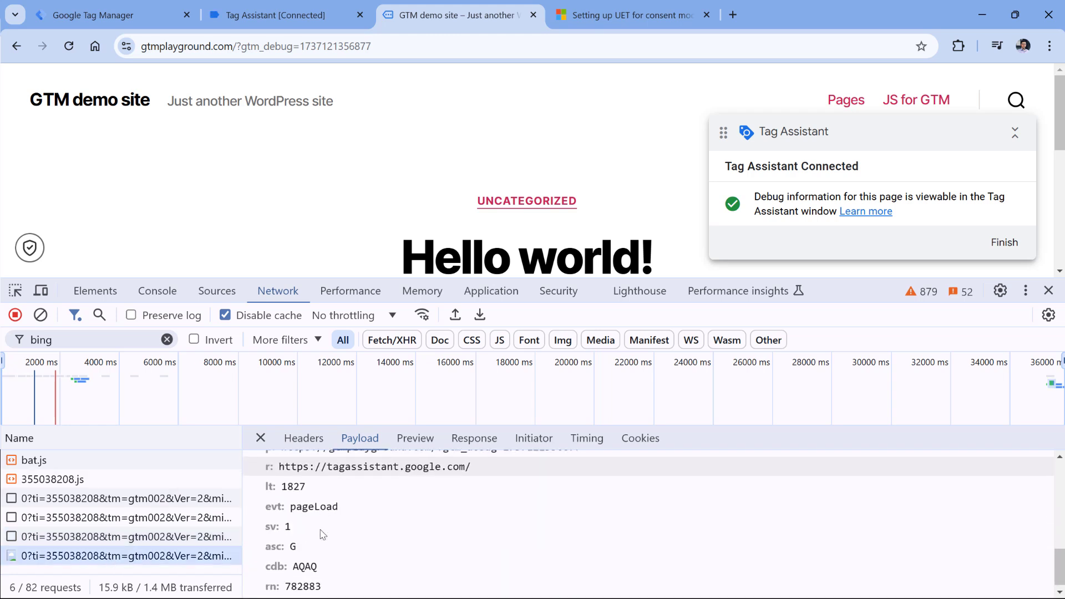
{"action": "double_click", "coordinate": [314, 500]}
{"action": "double_click", "coordinate": [293, 540]}
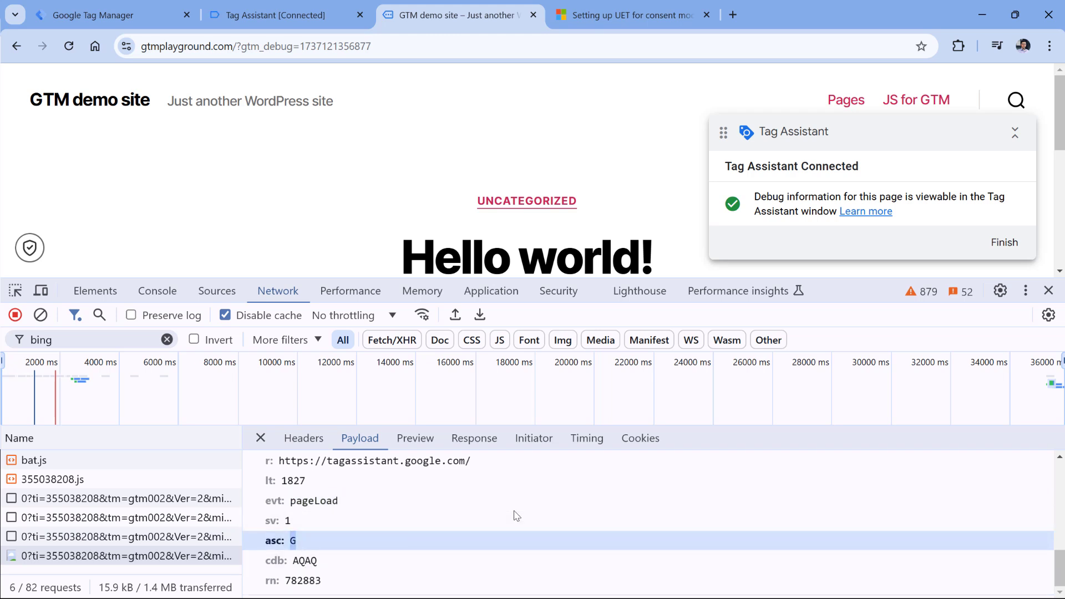
{"action": "left_click", "coordinate": [321, 156]}
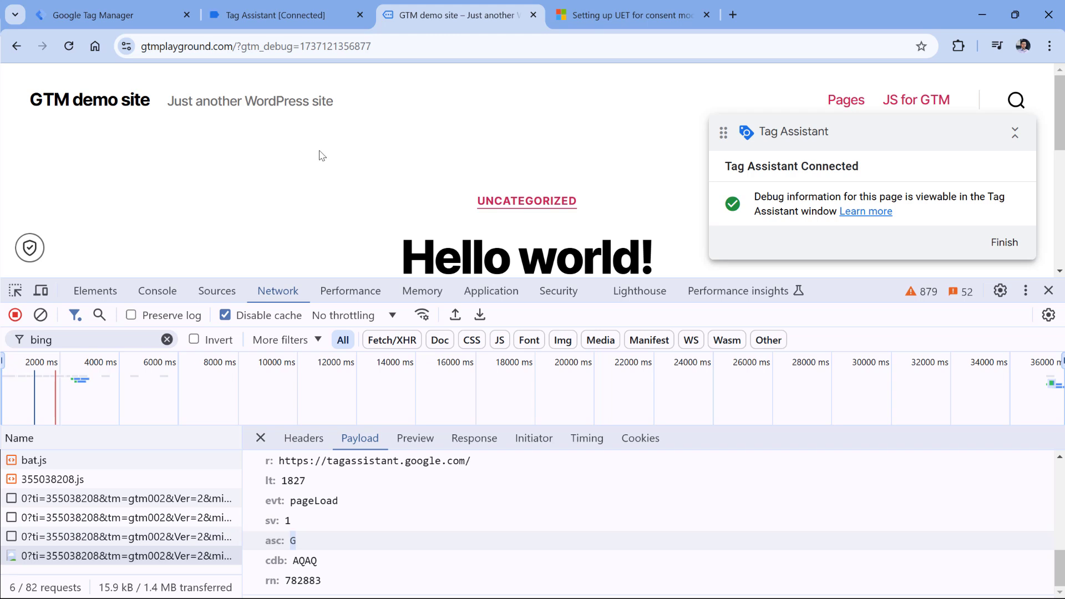
{"action": "left_click", "coordinate": [111, 15]}
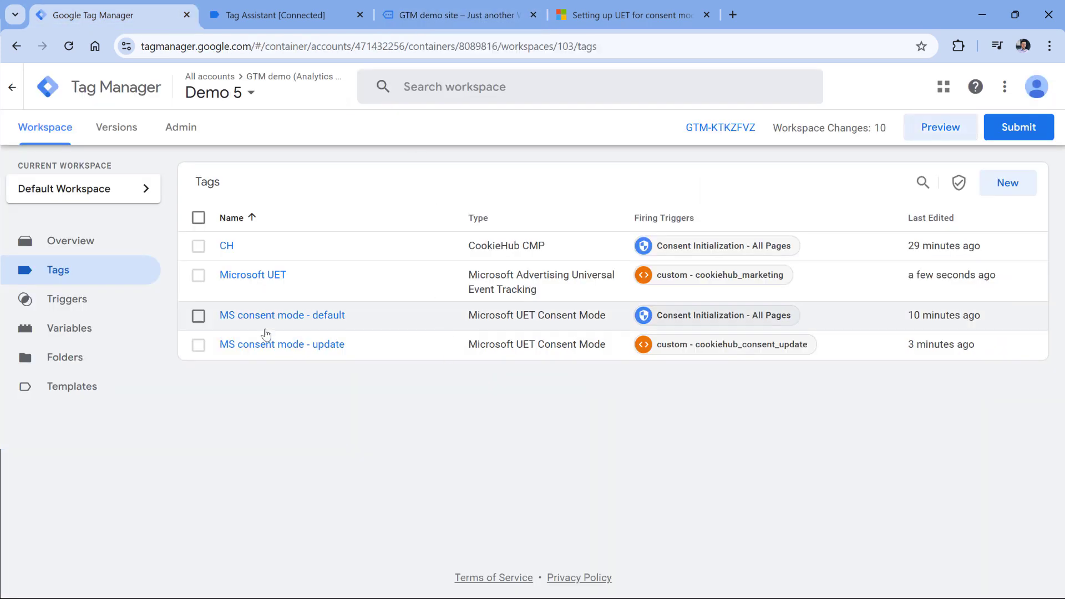